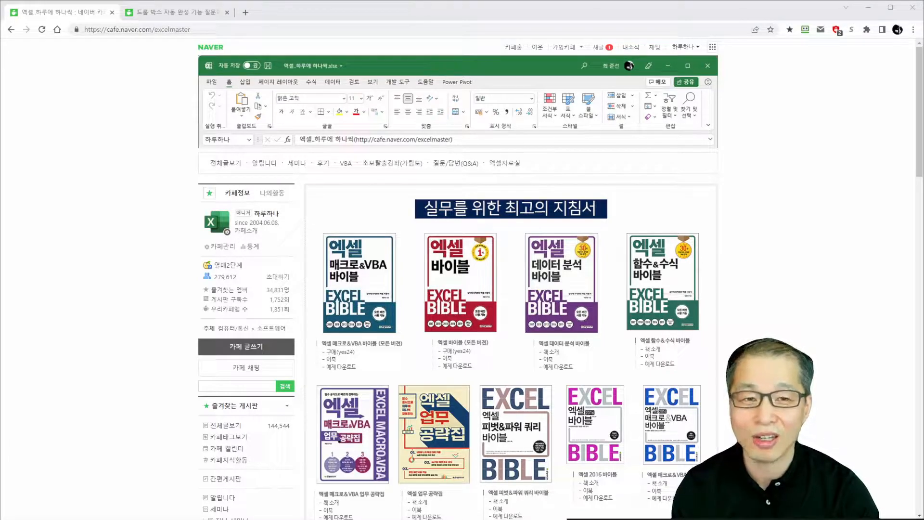
- Open the forum post asking about drop-down autocomplete and view its question text and example screenshots
{"action": "left_click", "coordinate": [180, 14]}
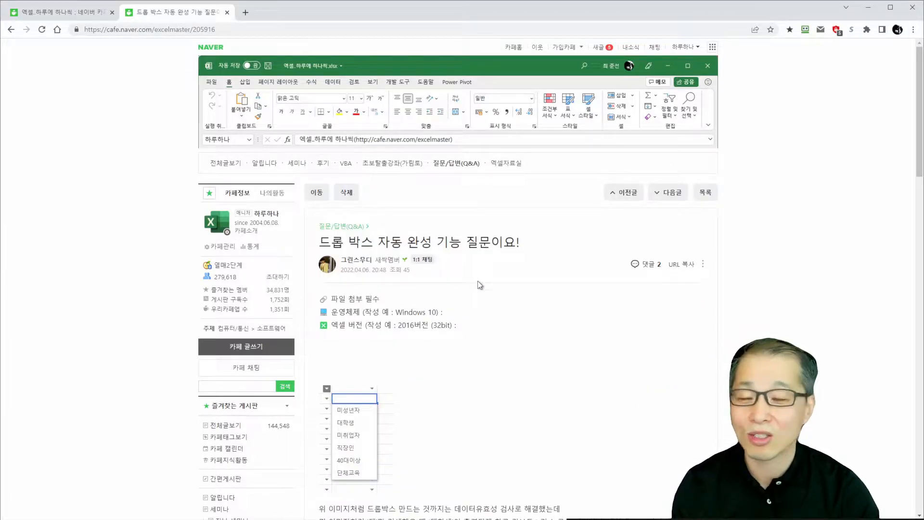
{"action": "scroll", "coordinate": [472, 328], "scroll_direction": "down", "scroll_amount": 5}
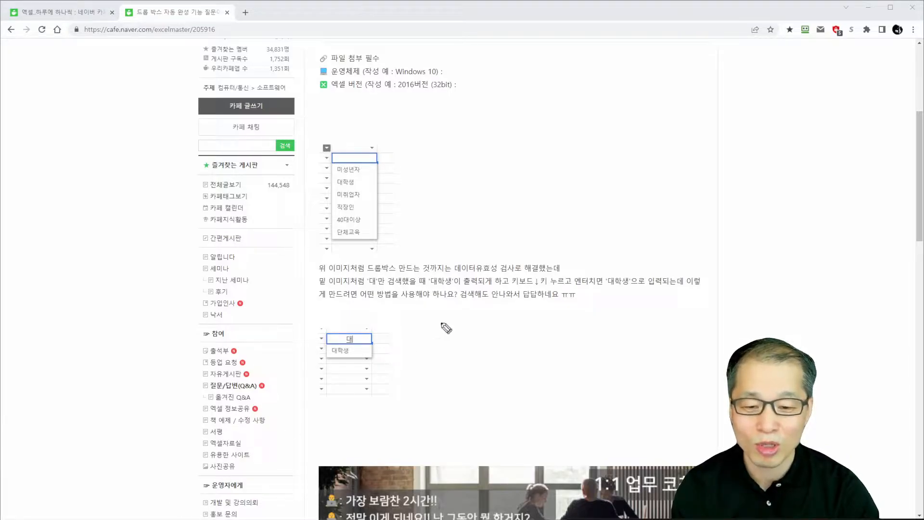
- Mark the drop-down list, the data validation phrase and the '대' example in red, handwrite '목록' beside them, and clear the markup
{"action": "mouse_move", "coordinate": [377, 153]}
{"action": "left_mouse_down"}
{"action": "mouse_move", "coordinate": [372, 137]}
{"action": "mouse_move", "coordinate": [387, 161]}
{"action": "mouse_move", "coordinate": [396, 212]}
{"action": "mouse_move", "coordinate": [378, 241]}
{"action": "left_mouse_up"}
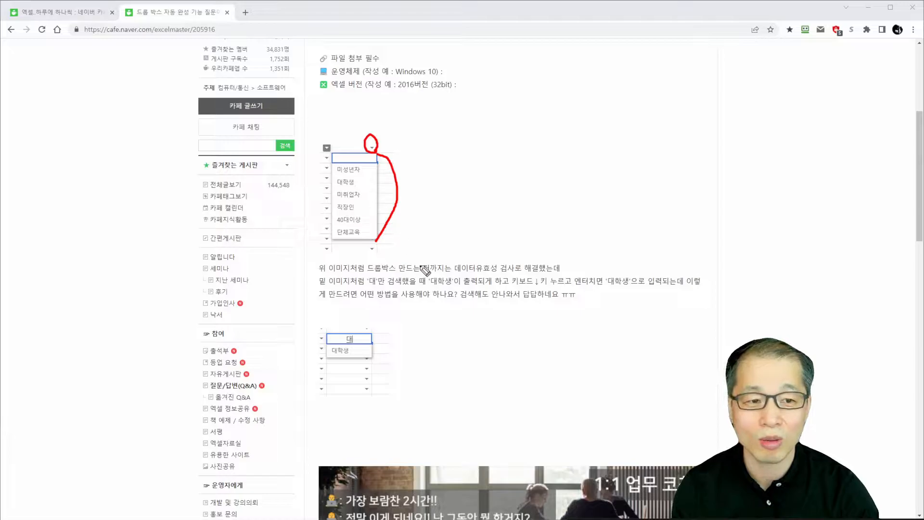
{"action": "left_click_drag", "start_coordinate": [450, 273], "coordinate": [525, 275]}
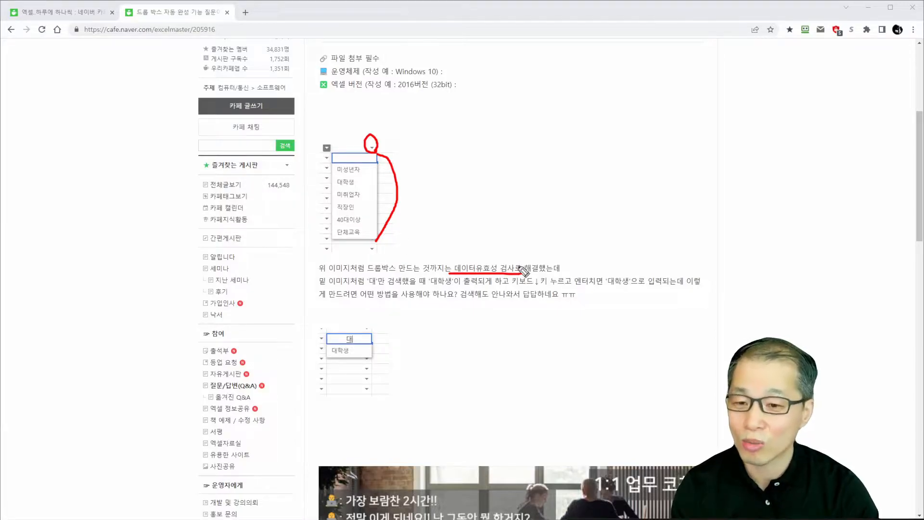
{"action": "mouse_move", "coordinate": [531, 207]}
{"action": "left_mouse_down"}
{"action": "mouse_move", "coordinate": [540, 194]}
{"action": "mouse_move", "coordinate": [553, 219]}
{"action": "mouse_move", "coordinate": [558, 200]}
{"action": "mouse_move", "coordinate": [586, 230]}
{"action": "mouse_move", "coordinate": [585, 243]}
{"action": "left_mouse_up"}
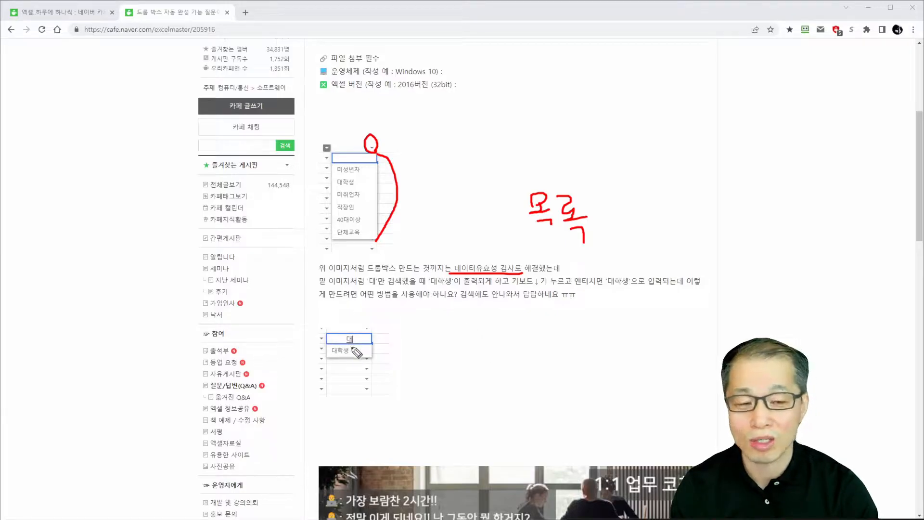
{"action": "mouse_move", "coordinate": [362, 350]}
{"action": "left_mouse_down"}
{"action": "mouse_move", "coordinate": [343, 354]}
{"action": "mouse_move", "coordinate": [359, 329]}
{"action": "mouse_move", "coordinate": [367, 348]}
{"action": "mouse_move", "coordinate": [322, 360]}
{"action": "mouse_move", "coordinate": [332, 373]}
{"action": "left_mouse_up"}
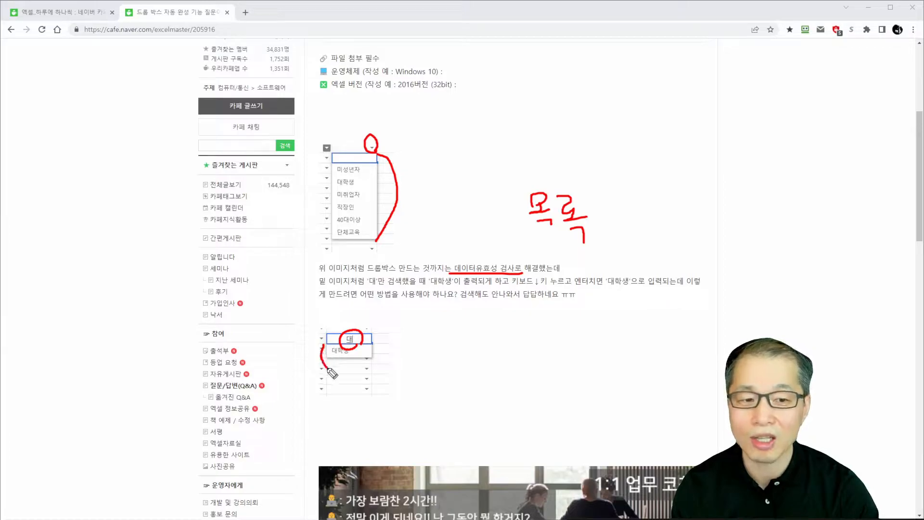
{"action": "left_click_drag", "start_coordinate": [377, 346], "coordinate": [379, 362]}
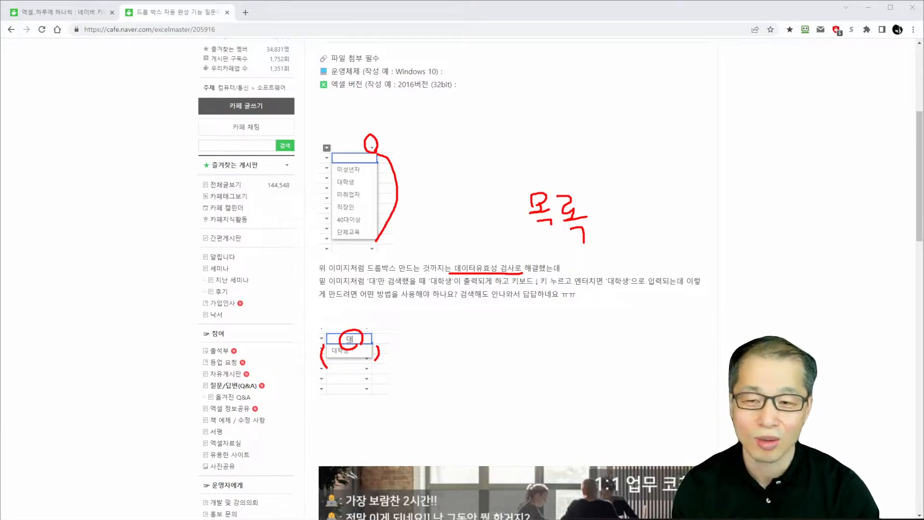
{"action": "key", "text": "Escape"}
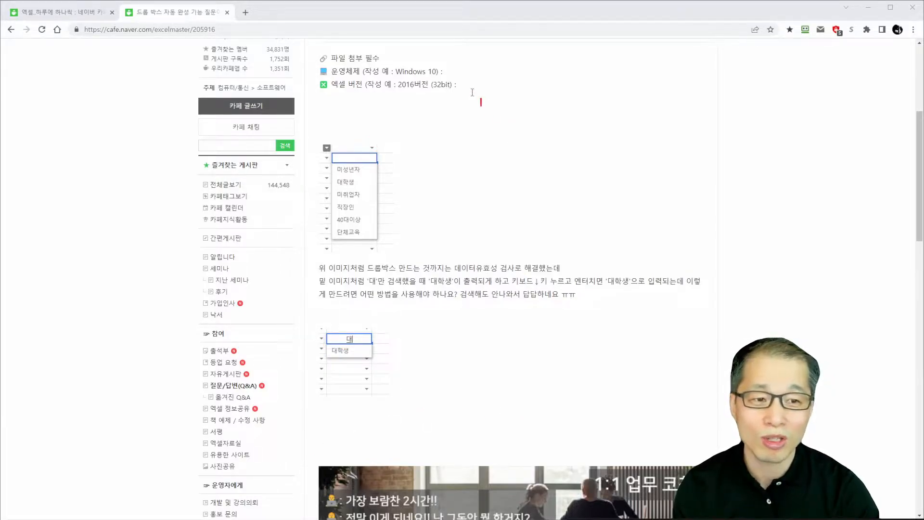
- Write the large red on-screen heading '전체 데이터 -> 추출' beside the drop-down list example
{"action": "left_click_drag", "start_coordinate": [456, 128], "coordinate": [458, 165]}
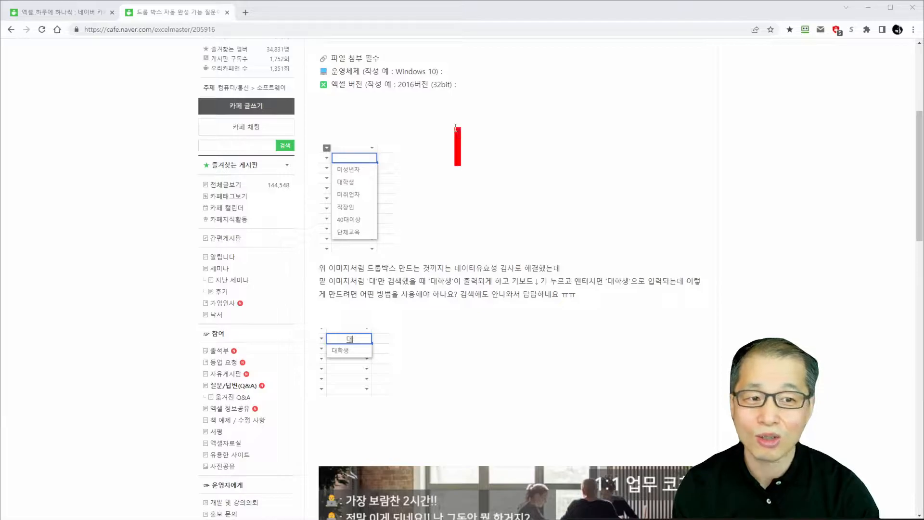
{"action": "left_click_drag", "start_coordinate": [455, 128], "coordinate": [439, 121]}
{"action": "left_click", "coordinate": [439, 122]}
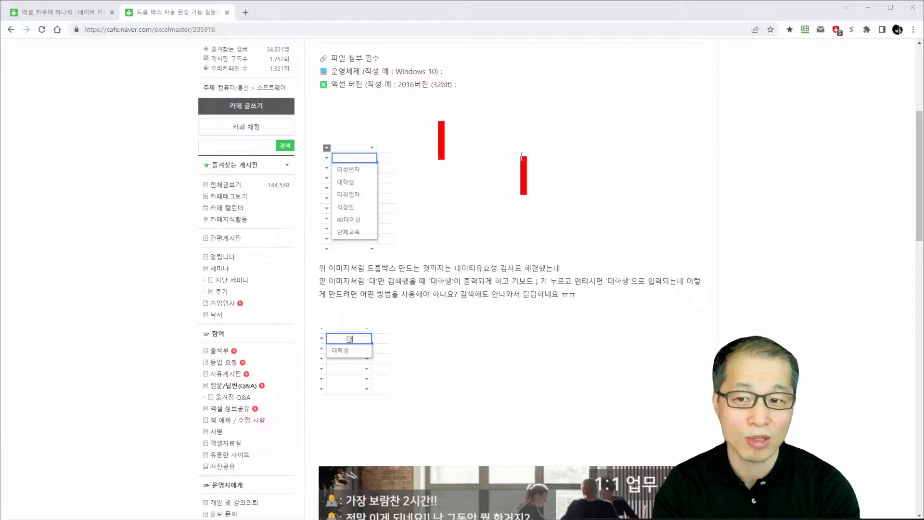
{"action": "type", "text": "저"}
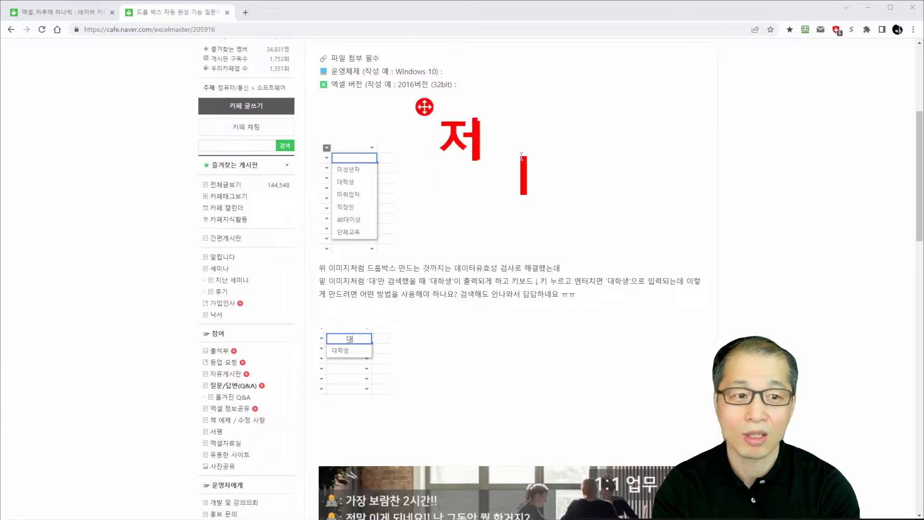
{"action": "type", "text": "ㄴ체 데이테"}
{"action": "type", "text": " -> 춫"}
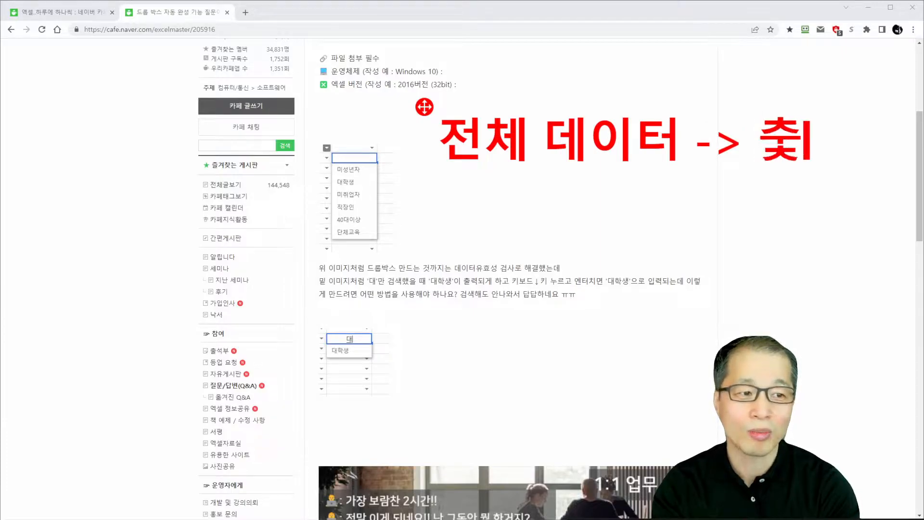
{"action": "key", "text": "BackSpace"}
{"action": "type", "text": "추출"}
{"action": "key", "text": "Return"}
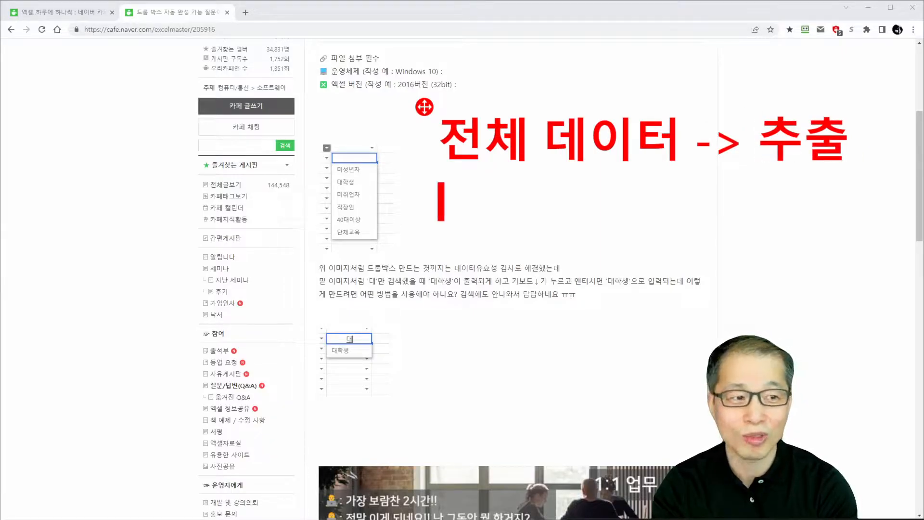
- Add the line '함수 : FILTER' to the on-screen note, leaving a blank line under the heading
{"action": "key", "text": "Return"}
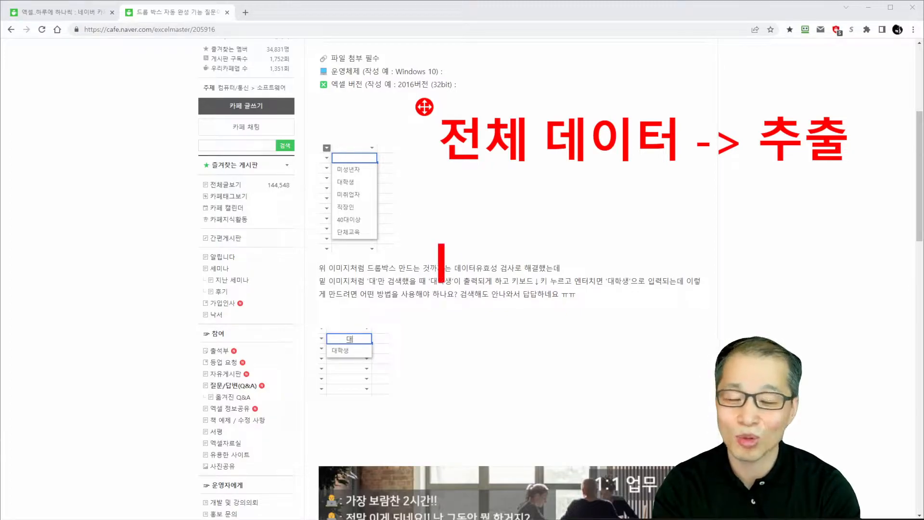
{"action": "type", "text": "함수"}
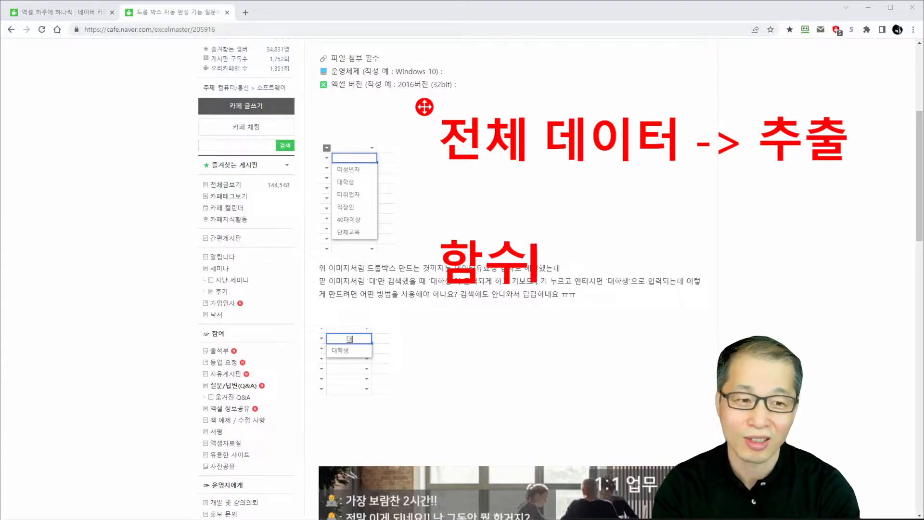
{"action": "type", "text": " :"}
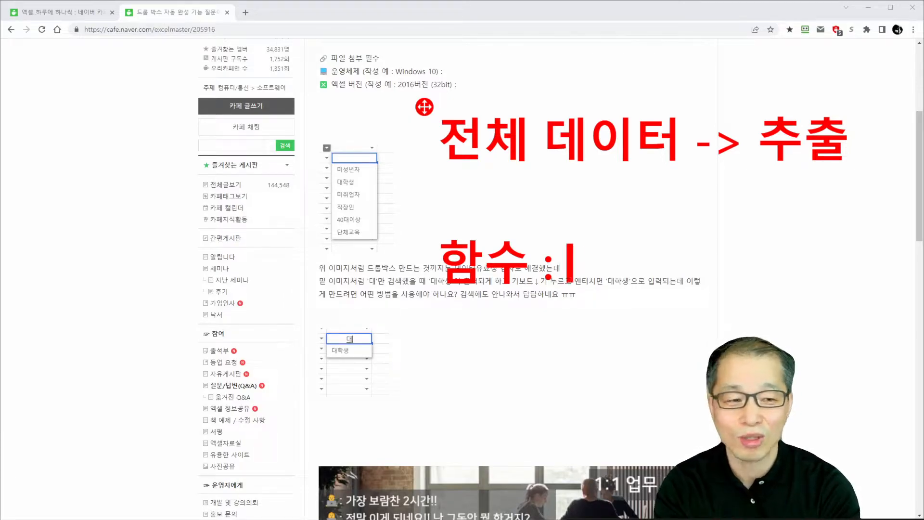
{"action": "type", "text": "ㄹ"}
{"action": "key", "text": "BackSpace"}
{"action": "type", "text": "FILTER"}
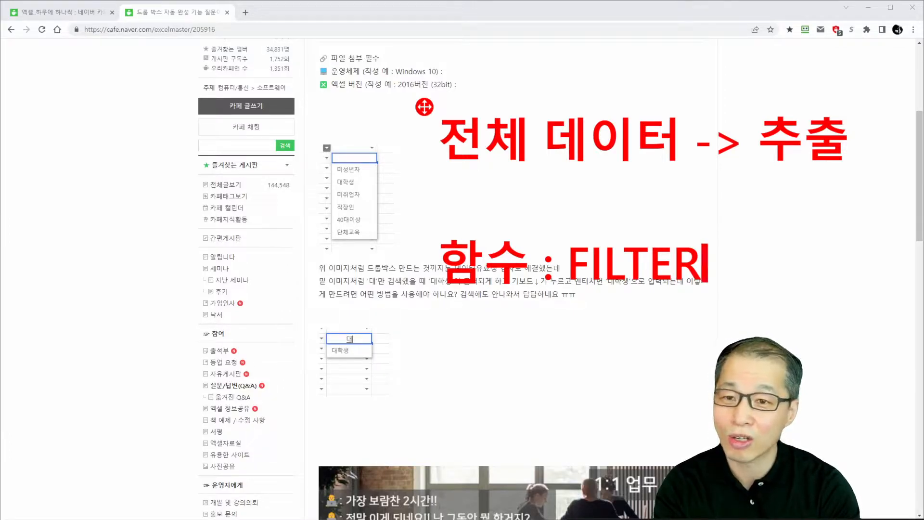
- Append the version note '(365, 2021)' after FILTER and shift the text block left so the line fits
{"action": "type", "text": "(2"}
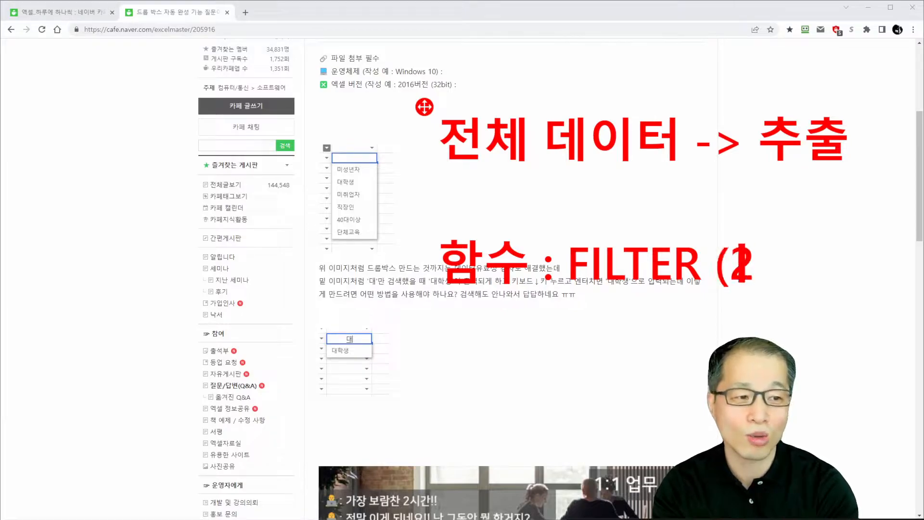
{"action": "key", "text": "BackSpace"}
{"action": "type", "text": "E6"}
{"action": "key", "text": "BackSpace"}
{"action": "key", "text": "BackSpace"}
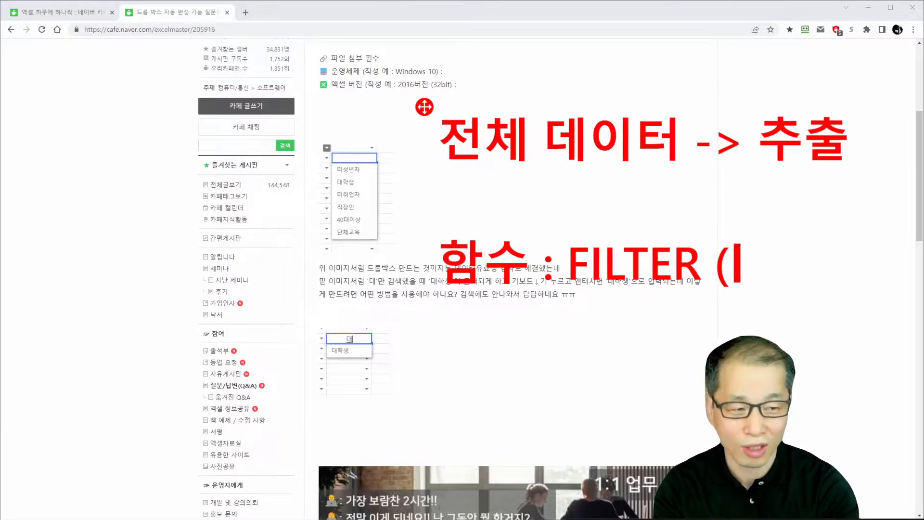
{"action": "type", "text": "365, 2"}
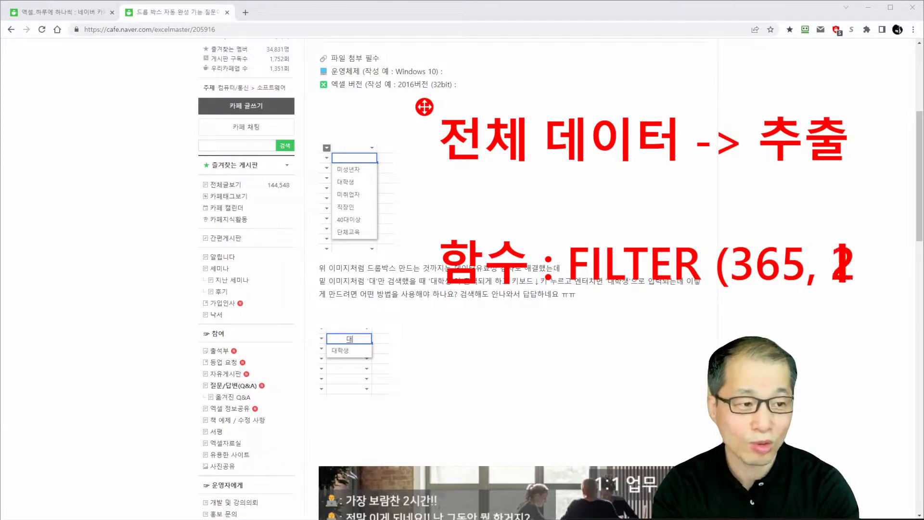
{"action": "type", "text": "021"}
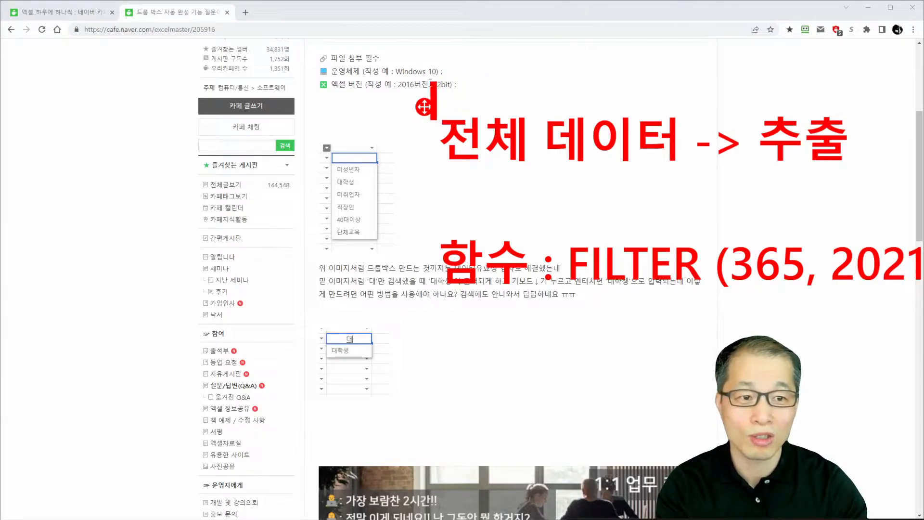
{"action": "left_click_drag", "start_coordinate": [424, 107], "coordinate": [371, 108]}
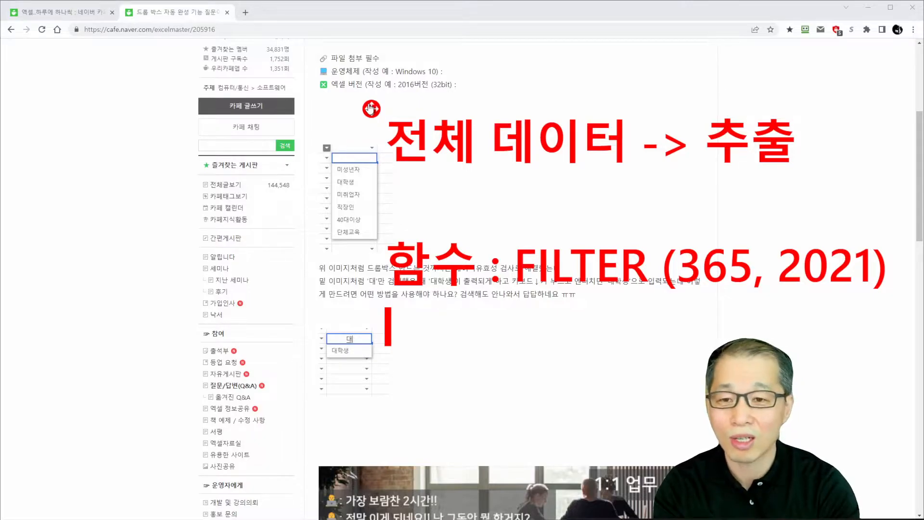
- Add the line '배열수식 (2019)' directly below the FILTER line of the on-screen note
{"action": "type", "text": "QODI"}
{"action": "key", "text": "BackSpace"}
{"action": "key", "text": "BackSpace"}
{"action": "key", "text": "BackSpace"}
{"action": "key", "text": "BackSpace"}
{"action": "type", "text": "배열수식"}
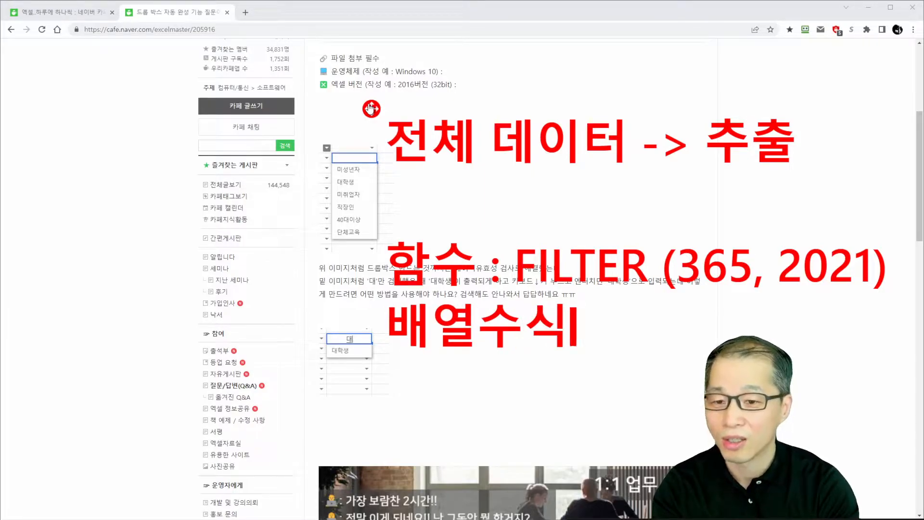
{"action": "type", "text": " (2019)"}
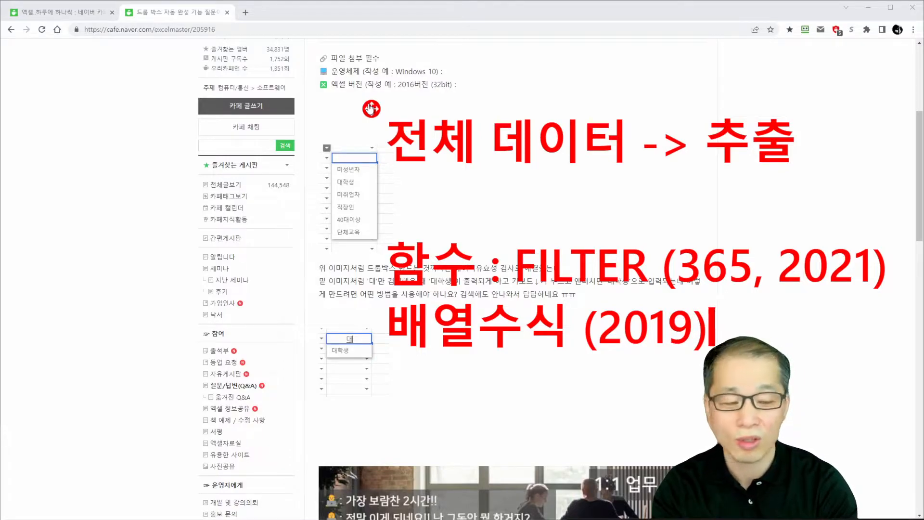
- Add the line '기능 : 고급 필터, 파워 쿼리' after a blank line and shrink the note's text size
{"action": "key", "text": "Return"}
{"action": "key", "text": "Return"}
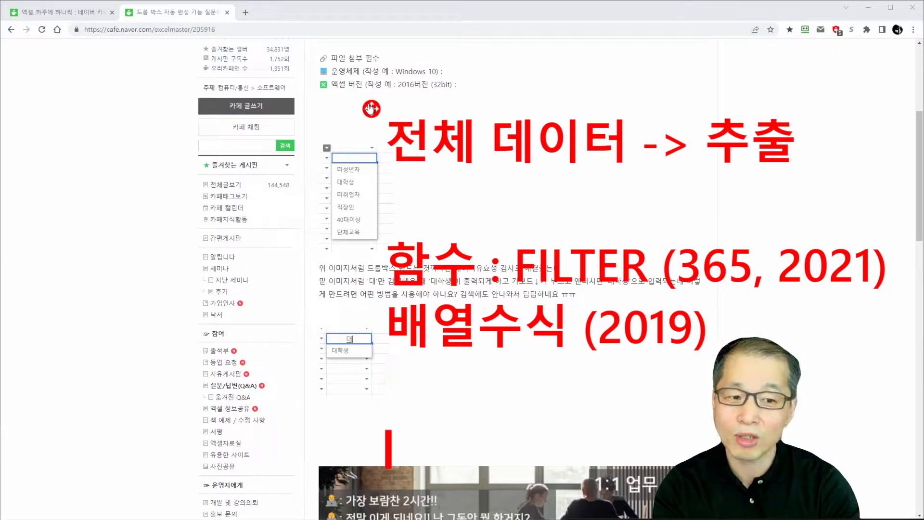
{"action": "type", "text": "기"}
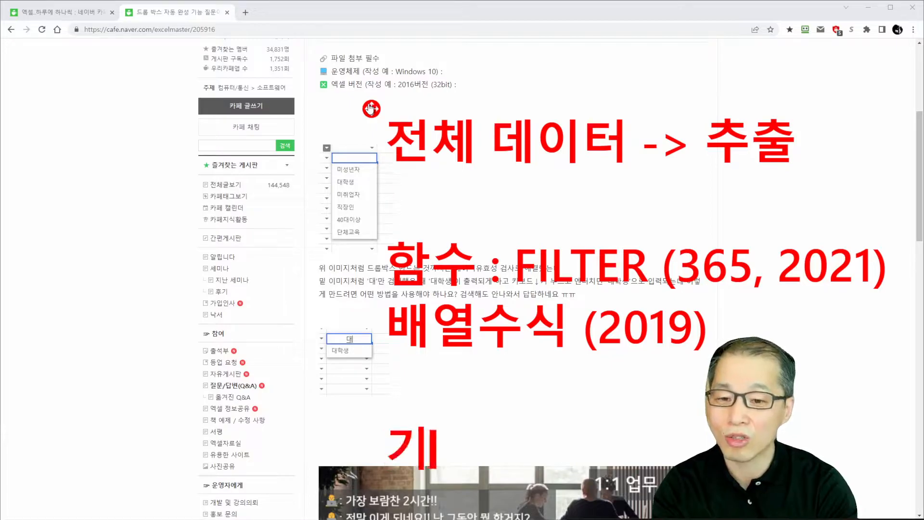
{"action": "type", "text": "능 :"}
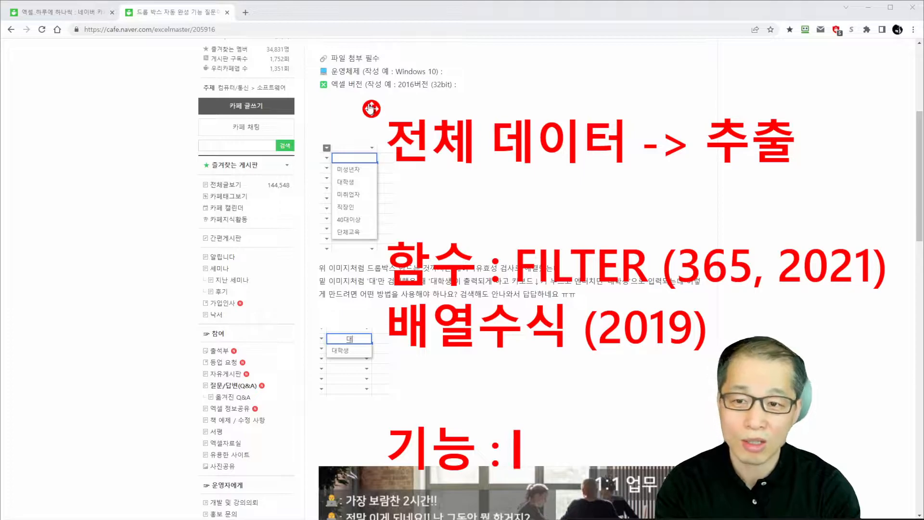
{"action": "type", "text": "고급 필테"}
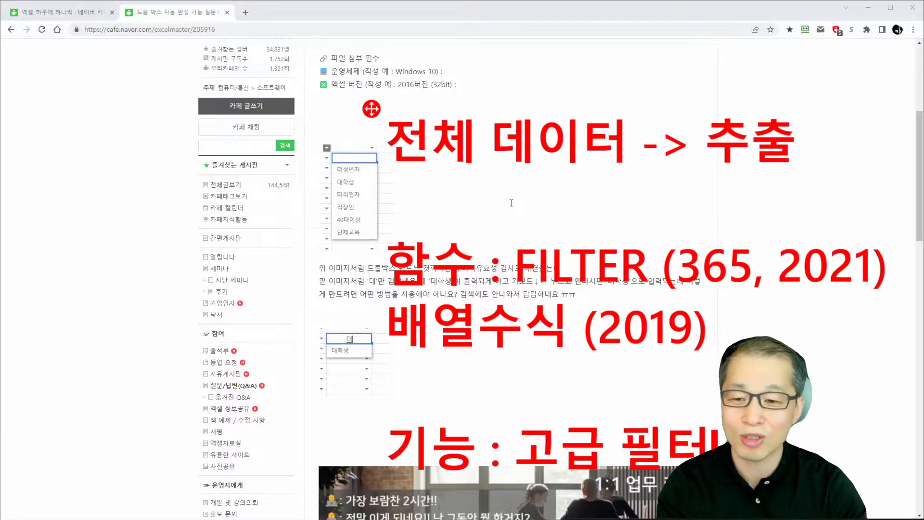
{"action": "scroll", "coordinate": [511, 203], "scroll_direction": "up", "scroll_amount": 3}
{"action": "scroll", "coordinate": [511, 203], "scroll_direction": "down", "scroll_amount": 3}
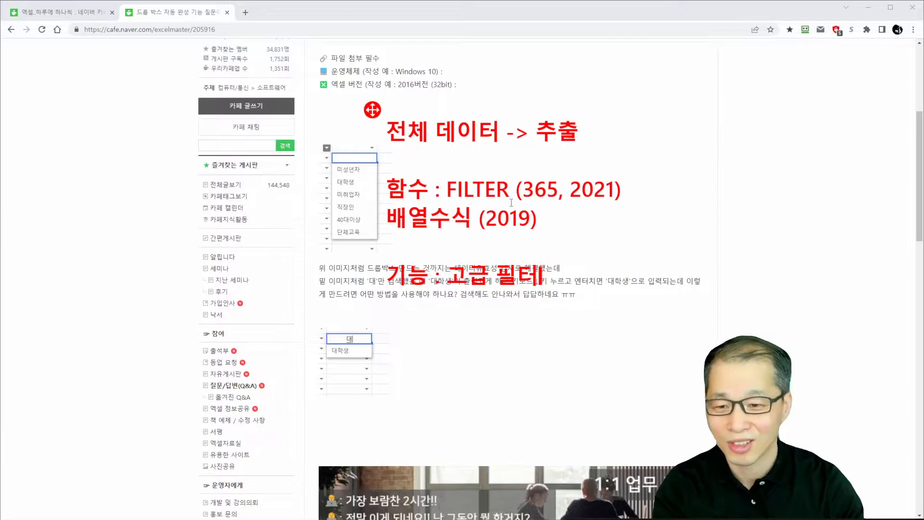
{"action": "type", "text": ","}
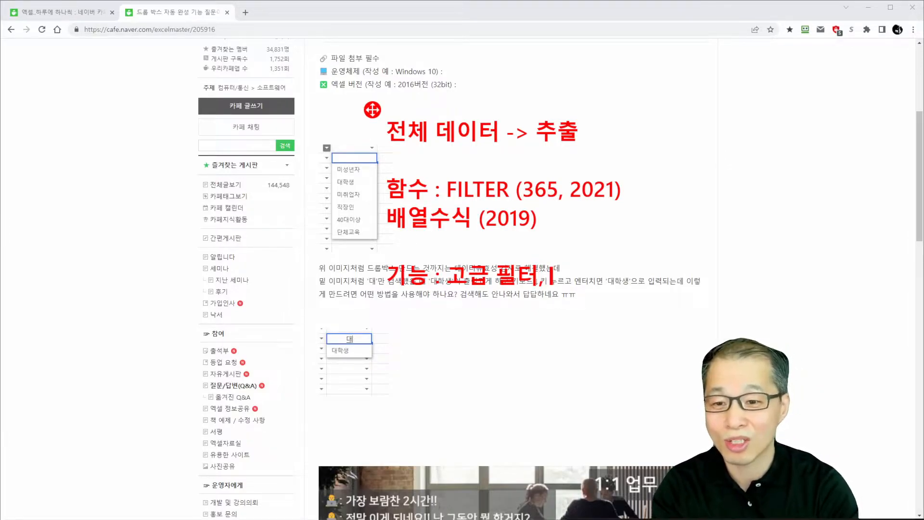
{"action": "type", "text": " 파워 쿼리"}
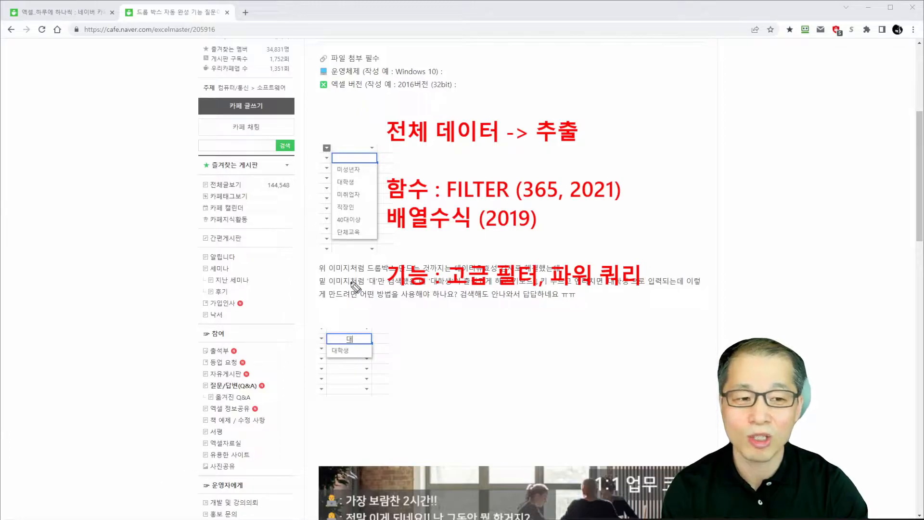
- Bracket the listed methods, circle the '대' example, underline the FILTER and array formula lines in red, and clear all annotations
{"action": "mouse_move", "coordinate": [376, 181]}
{"action": "left_mouse_down"}
{"action": "mouse_move", "coordinate": [362, 205]}
{"action": "mouse_move", "coordinate": [367, 284]}
{"action": "mouse_move", "coordinate": [375, 287]}
{"action": "left_mouse_up"}
{"action": "mouse_move", "coordinate": [672, 183]}
{"action": "left_mouse_down"}
{"action": "mouse_move", "coordinate": [693, 264]}
{"action": "mouse_move", "coordinate": [665, 282]}
{"action": "left_mouse_up"}
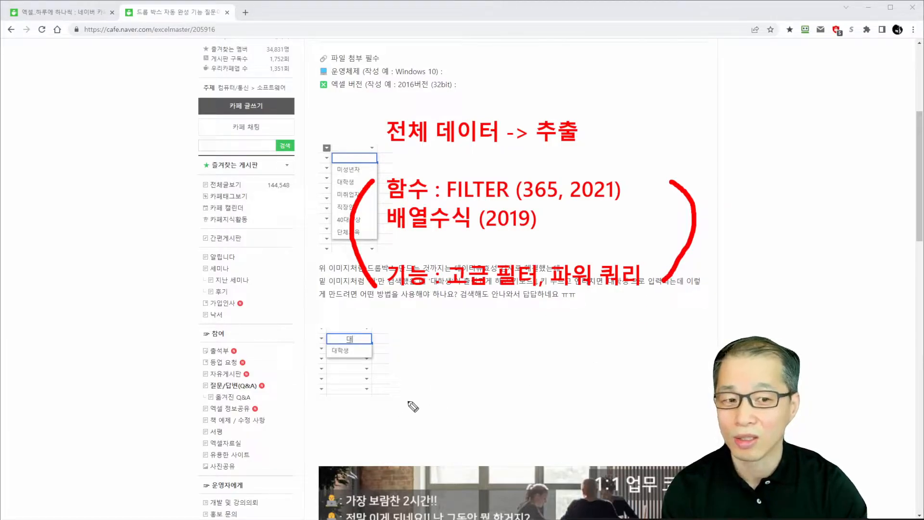
{"action": "mouse_move", "coordinate": [378, 366]}
{"action": "left_mouse_down"}
{"action": "mouse_move", "coordinate": [307, 339]}
{"action": "mouse_move", "coordinate": [381, 332]}
{"action": "mouse_move", "coordinate": [379, 372]}
{"action": "left_mouse_up"}
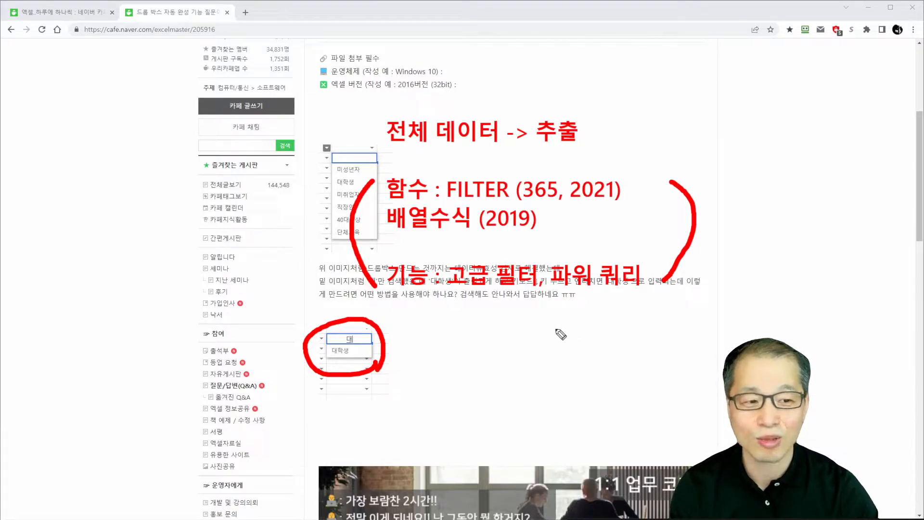
{"action": "left_click", "coordinate": [377, 200]}
{"action": "left_click_drag", "start_coordinate": [385, 201], "coordinate": [611, 205]}
{"action": "left_click_drag", "start_coordinate": [385, 229], "coordinate": [542, 226]}
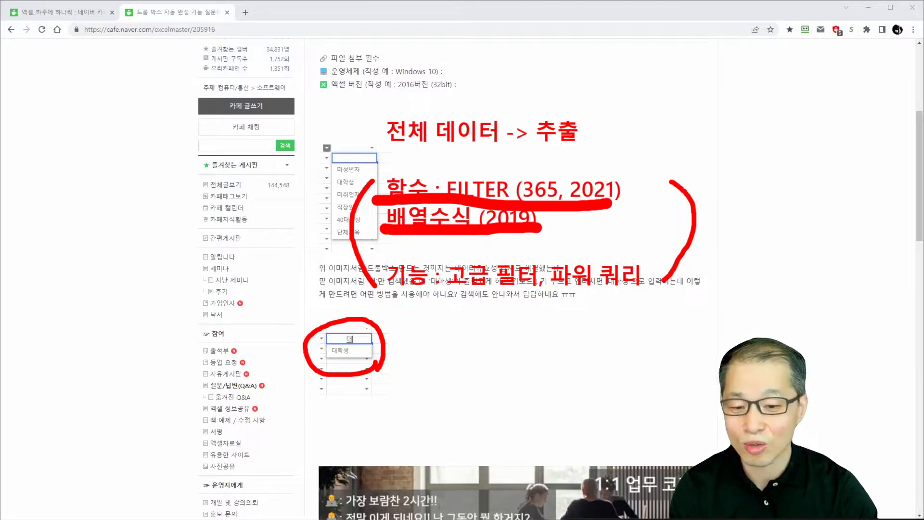
{"action": "key", "text": "Escape"}
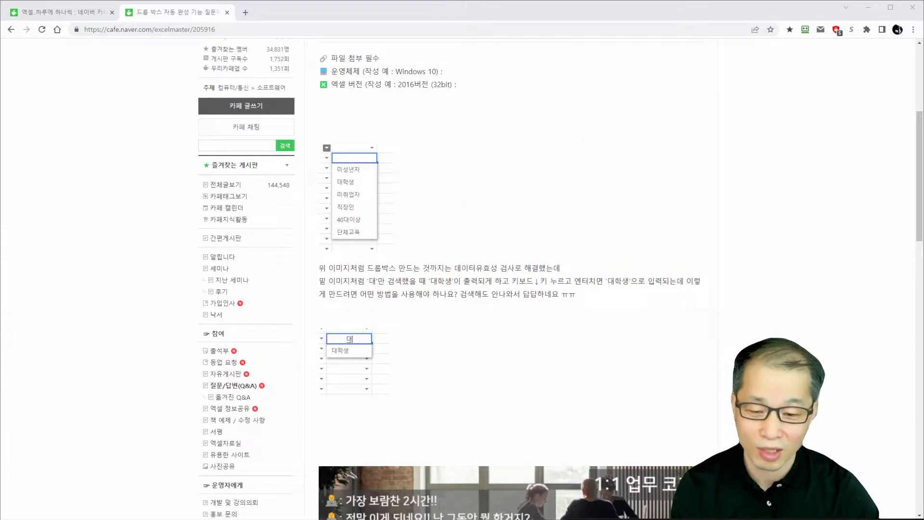
- Switch to the Excel workbook and examine the source items in B3:B8, the list cells F2 and F5, and the extraction area below H5:I5
{"action": "key", "text": "alt+Tab"}
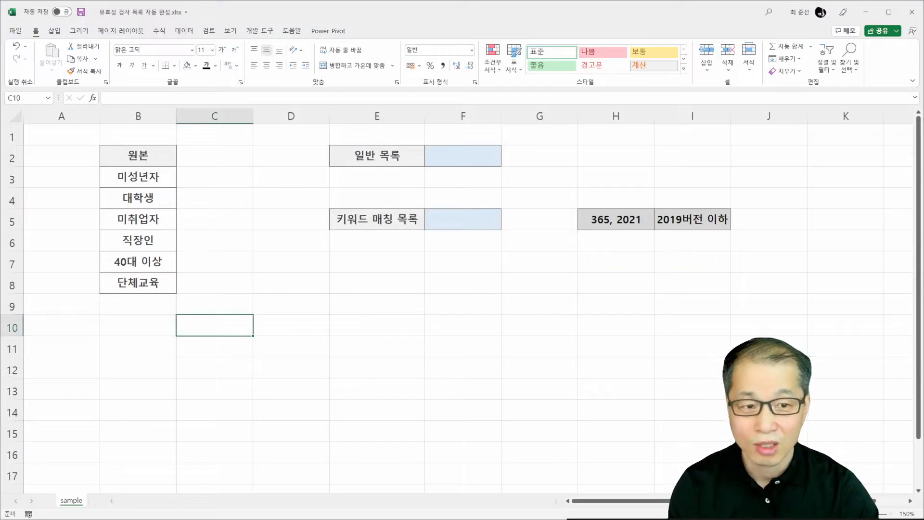
{"action": "left_click", "coordinate": [146, 183]}
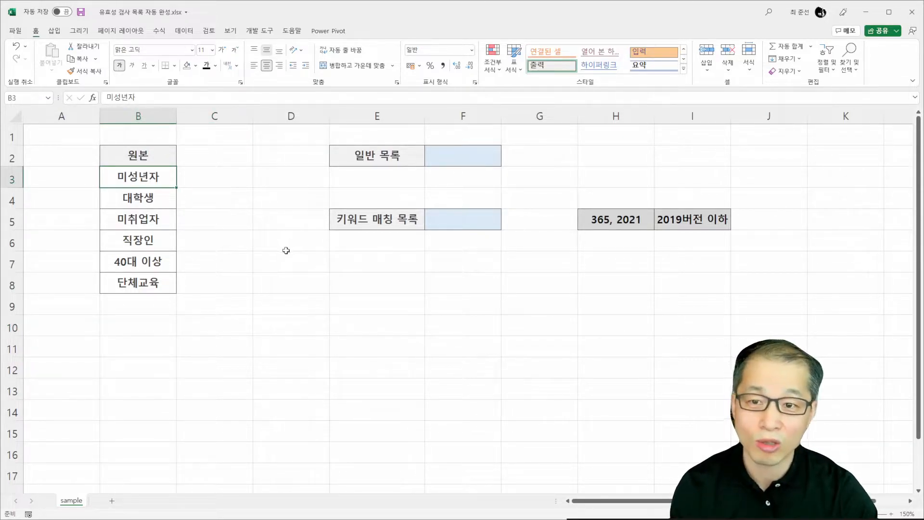
{"action": "left_click_drag", "start_coordinate": [146, 177], "coordinate": [146, 285]}
{"action": "left_click", "coordinate": [458, 162]}
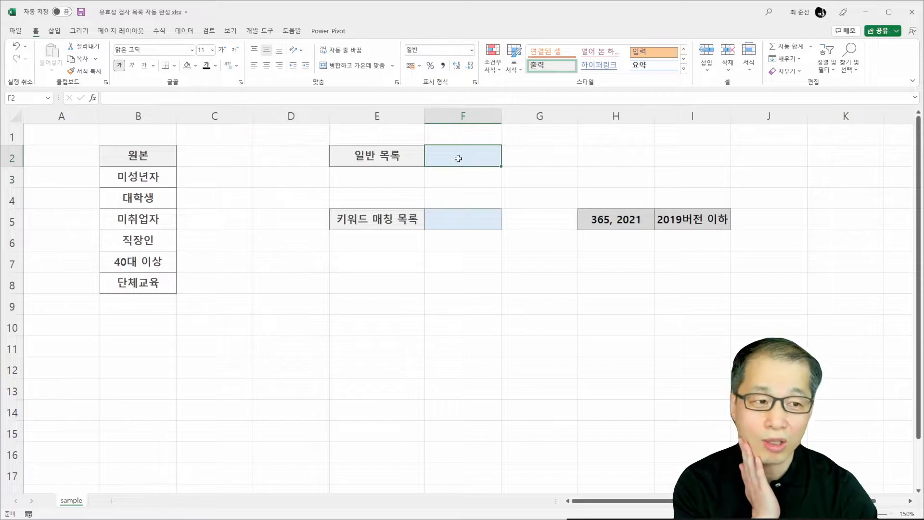
{"action": "left_click", "coordinate": [480, 224]}
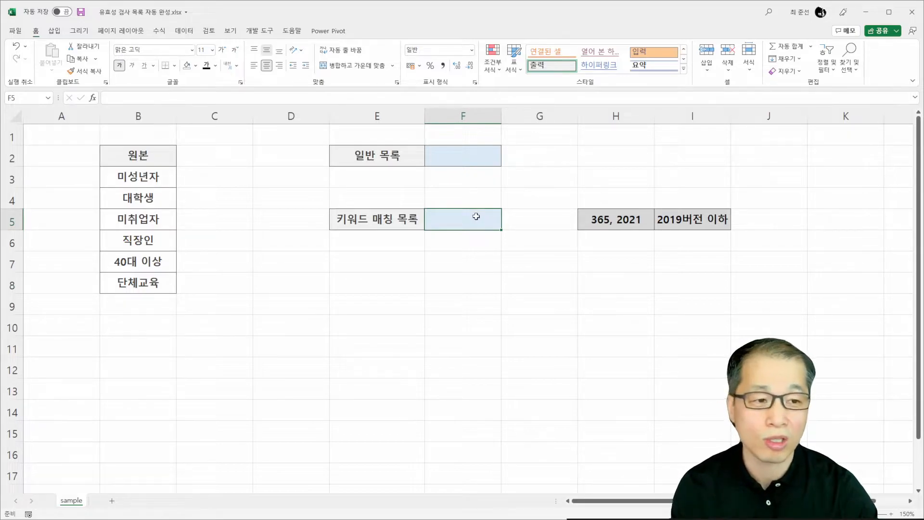
{"action": "left_click_drag", "start_coordinate": [624, 224], "coordinate": [673, 226]}
{"action": "left_click_drag", "start_coordinate": [614, 241], "coordinate": [681, 343]}
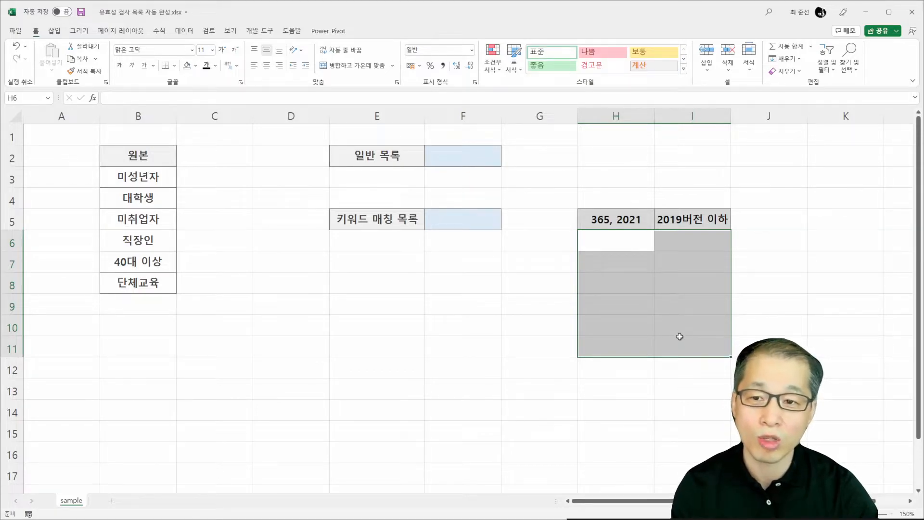
- Apply data validation to cell F2 that allows a list (목록) with =$B$3:$B$8 as its source
{"action": "left_click", "coordinate": [457, 156]}
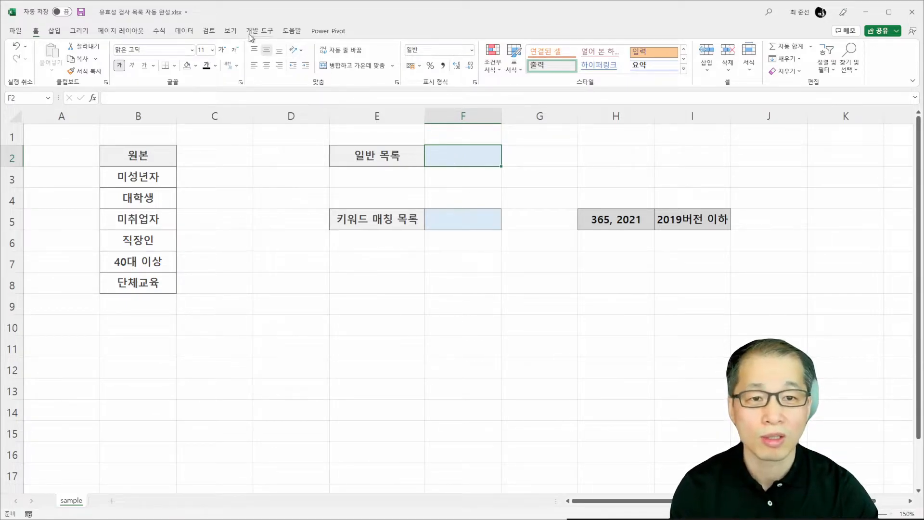
{"action": "left_click", "coordinate": [184, 31]}
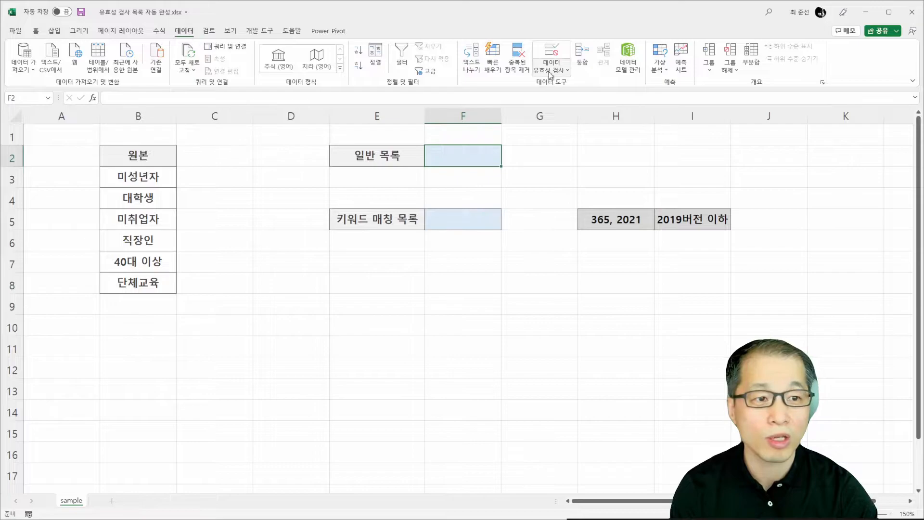
{"action": "left_click", "coordinate": [552, 54]}
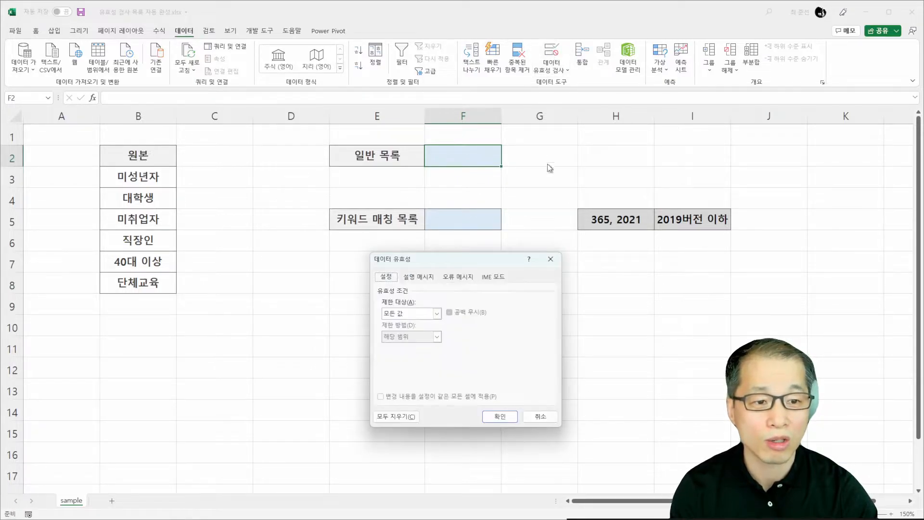
{"action": "left_click", "coordinate": [399, 314]}
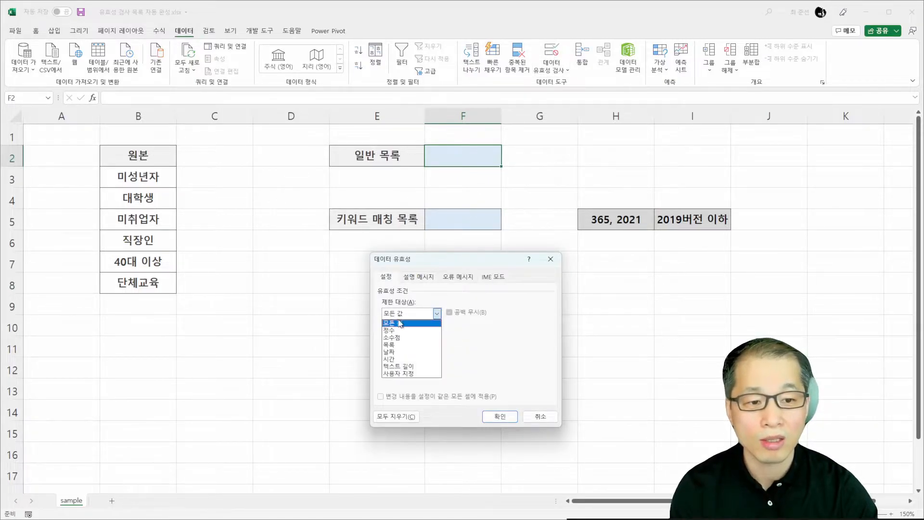
{"action": "left_click", "coordinate": [399, 345]}
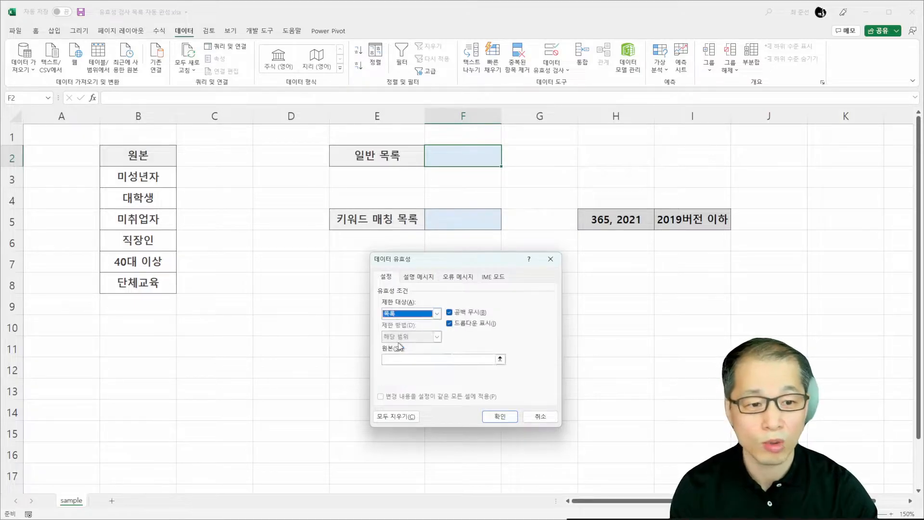
{"action": "left_click", "coordinate": [396, 358]}
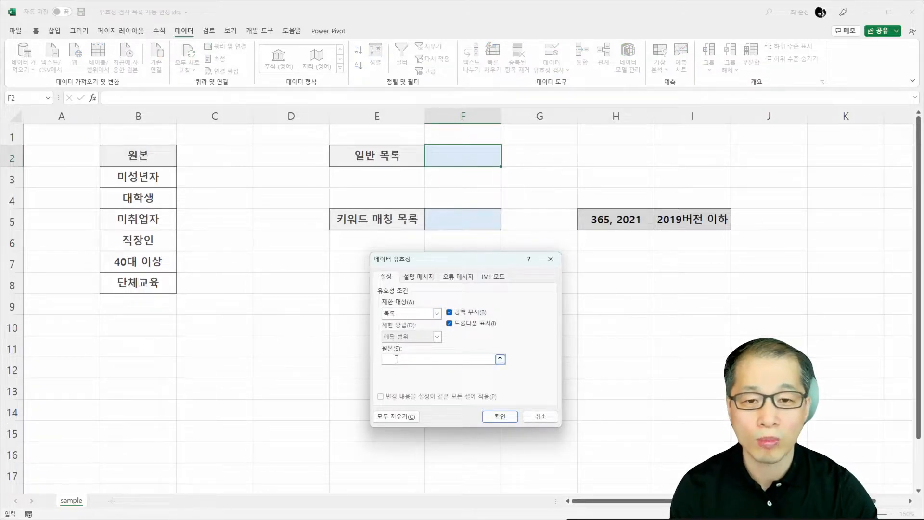
{"action": "left_click_drag", "start_coordinate": [138, 176], "coordinate": [141, 284]}
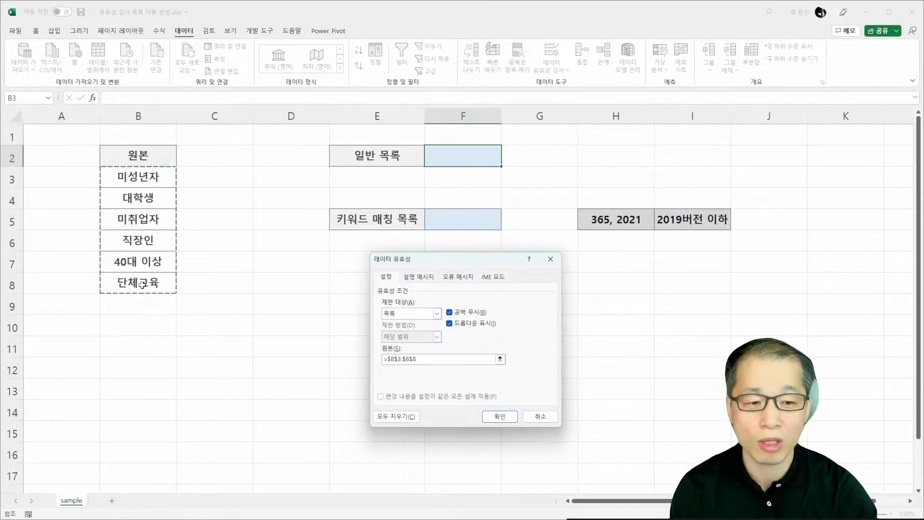
{"action": "left_click", "coordinate": [504, 421]}
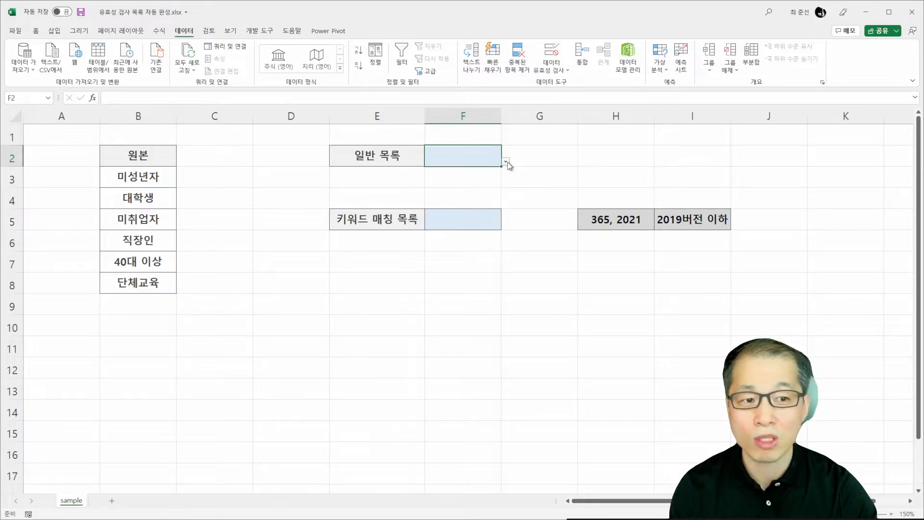
- Choose 직장인 from the drop-down list in F2 and center the cell's content horizontally
{"action": "left_click", "coordinate": [507, 163]}
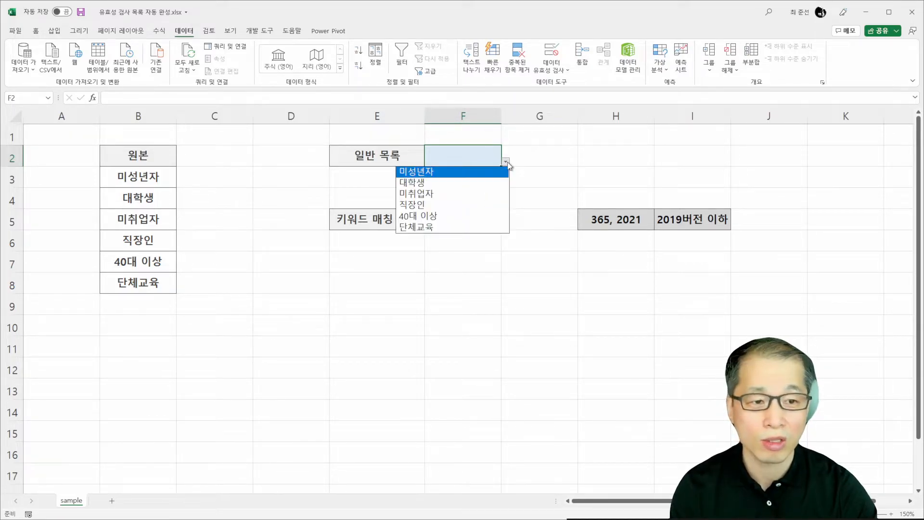
{"action": "left_click", "coordinate": [493, 208]}
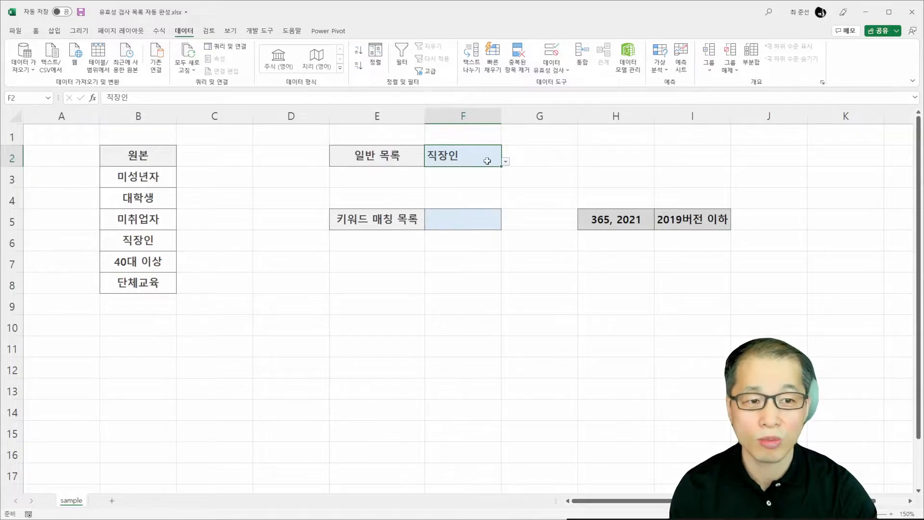
{"action": "left_click", "coordinate": [36, 31]}
{"action": "left_click", "coordinate": [266, 65]}
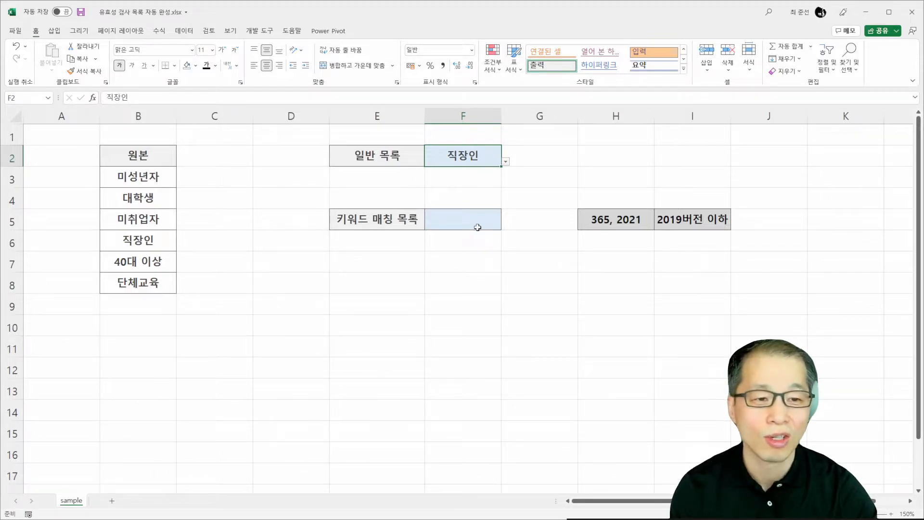
- Enter the search keyword 미 in cell F5 beside the 키워드 매칭 목록 label
{"action": "left_click", "coordinate": [478, 227]}
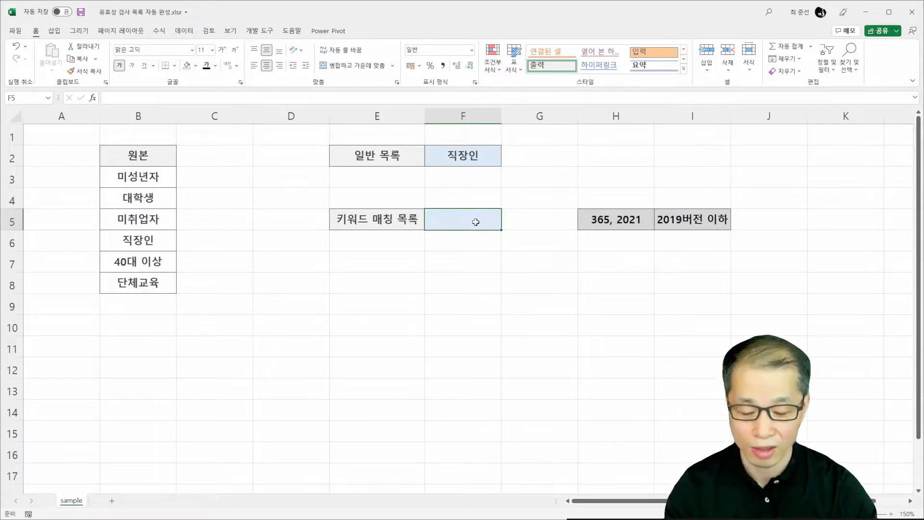
{"action": "type", "text": "AL"}
{"action": "key", "text": "BackSpace"}
{"action": "key", "text": "BackSpace"}
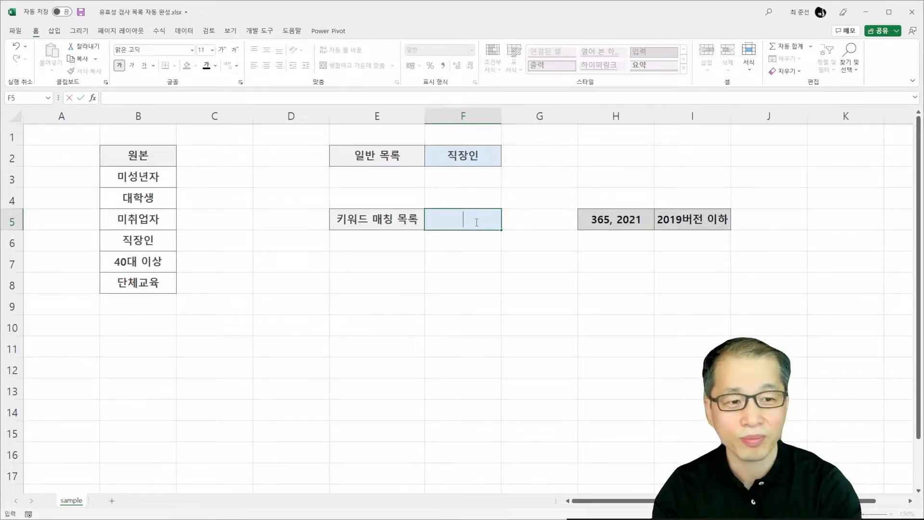
{"action": "type", "text": "미"}
{"action": "key", "text": "Return"}
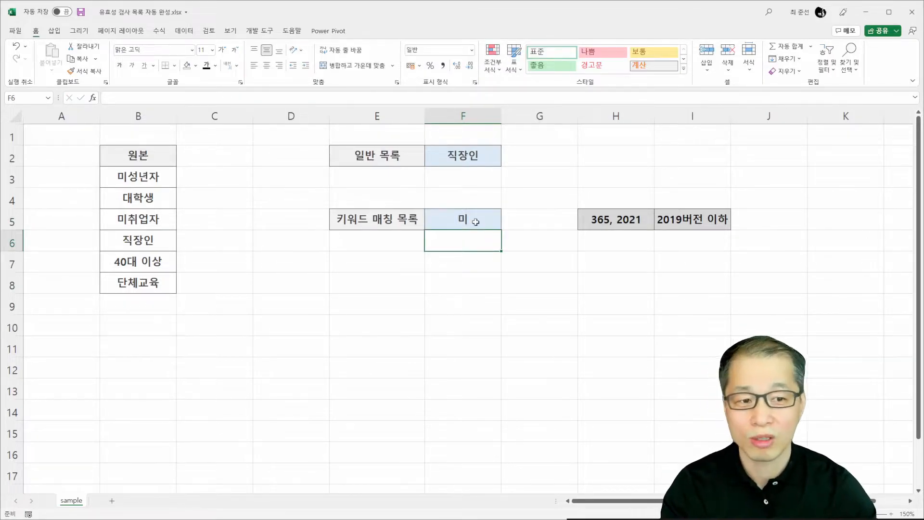
{"action": "left_click", "coordinate": [476, 222]}
- Fill the source cells B3 (미성년자) and B5 (미취업자) with yellow to mark the items matching the keyword
{"action": "left_click", "coordinate": [135, 185]}
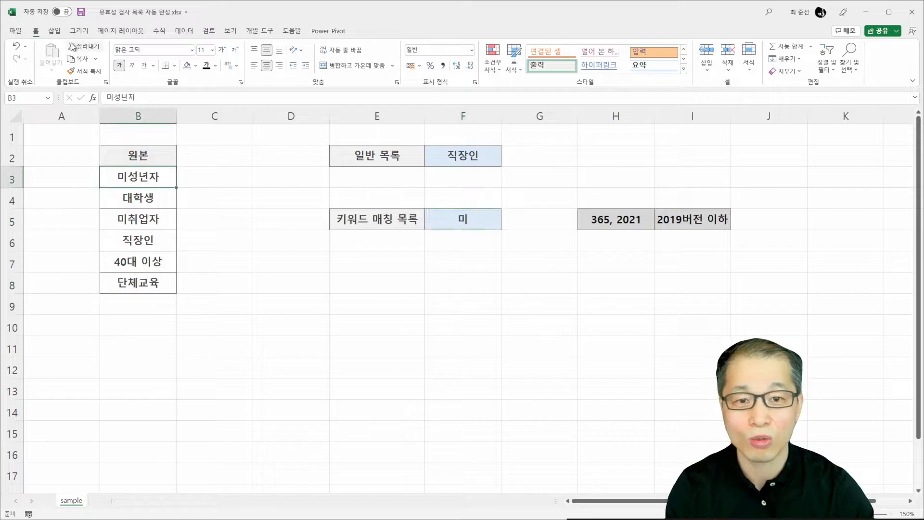
{"action": "left_click", "coordinate": [196, 66]}
{"action": "left_click", "coordinate": [211, 140]}
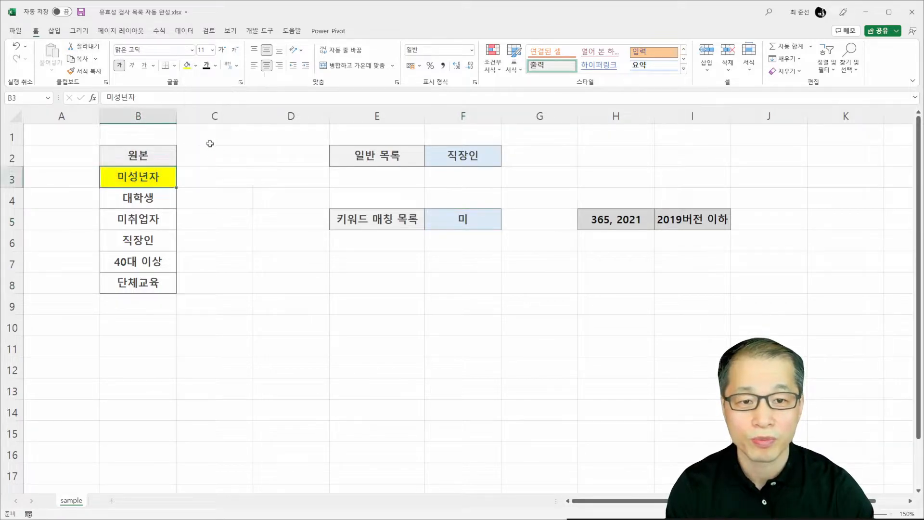
{"action": "left_click", "coordinate": [143, 219]}
{"action": "left_click", "coordinate": [187, 65]}
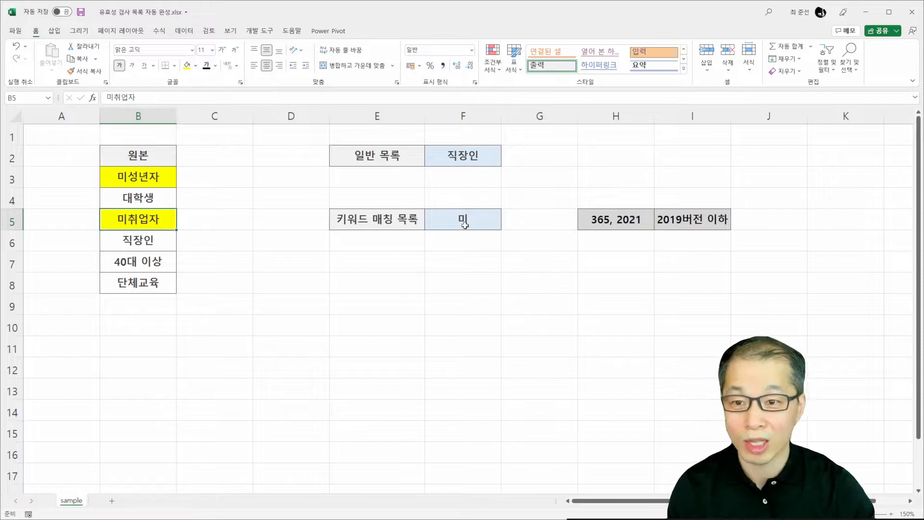
- Enter the formula =FIND(F5, B3:B8) in H6 under the 365, 2021 heading to locate the keyword in every source item
{"action": "left_click", "coordinate": [617, 235]}
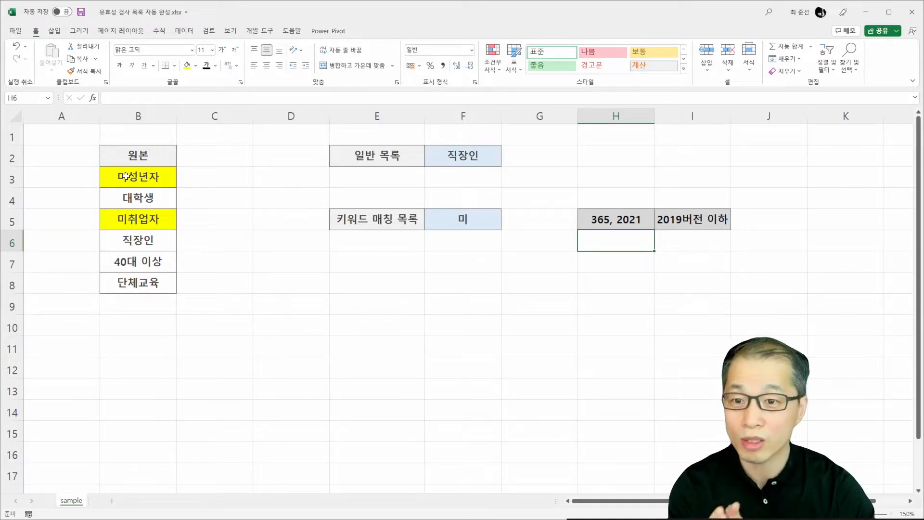
{"action": "left_click_drag", "start_coordinate": [128, 179], "coordinate": [143, 278]}
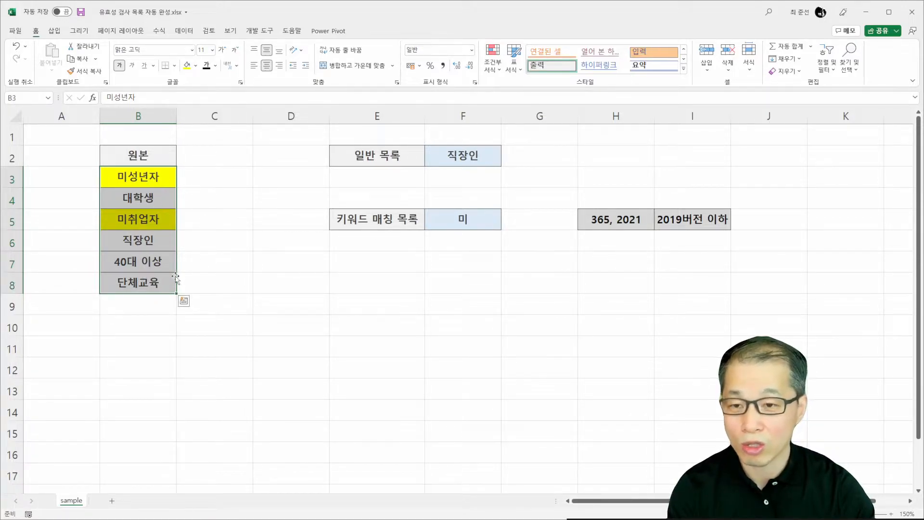
{"action": "left_click", "coordinate": [479, 222]}
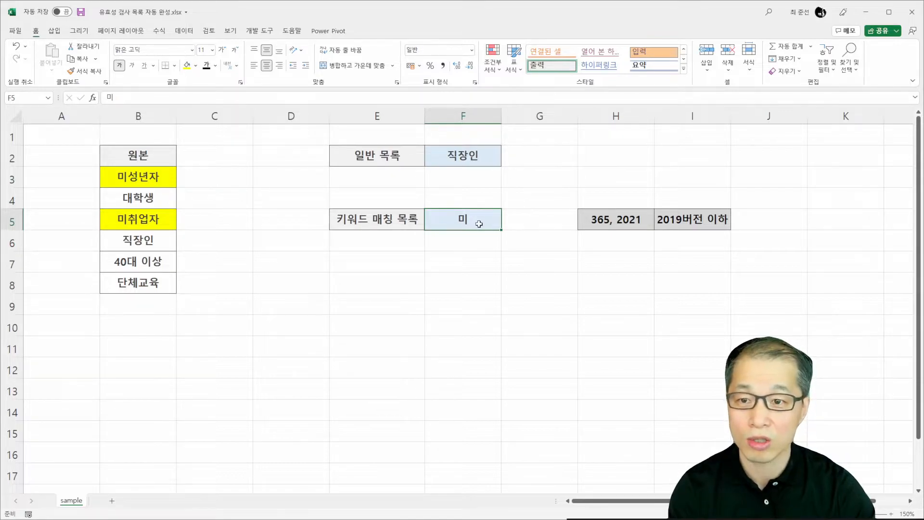
{"action": "left_click", "coordinate": [593, 250]}
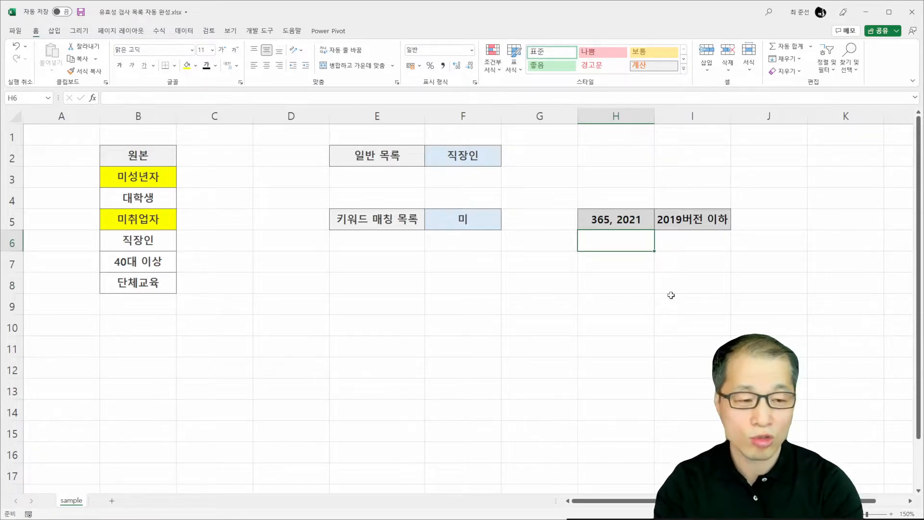
{"action": "type", "text": "=F"}
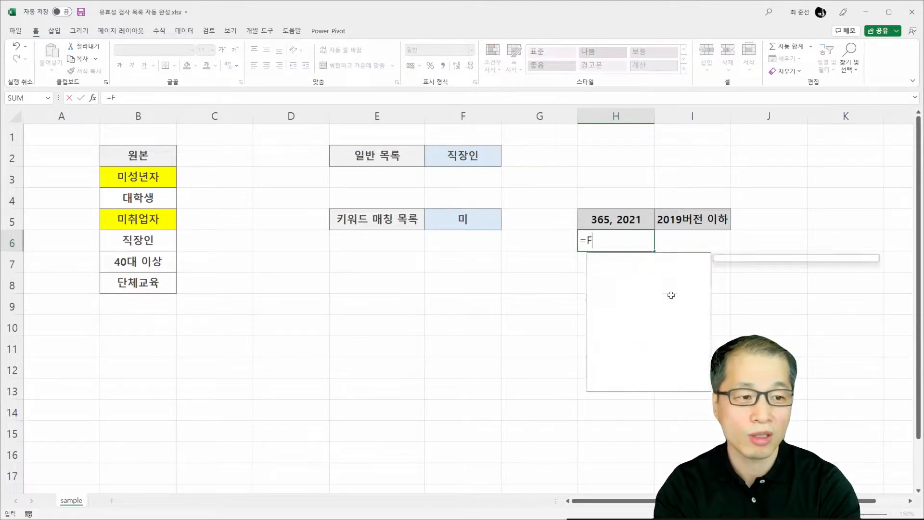
{"action": "type", "text": "IND("}
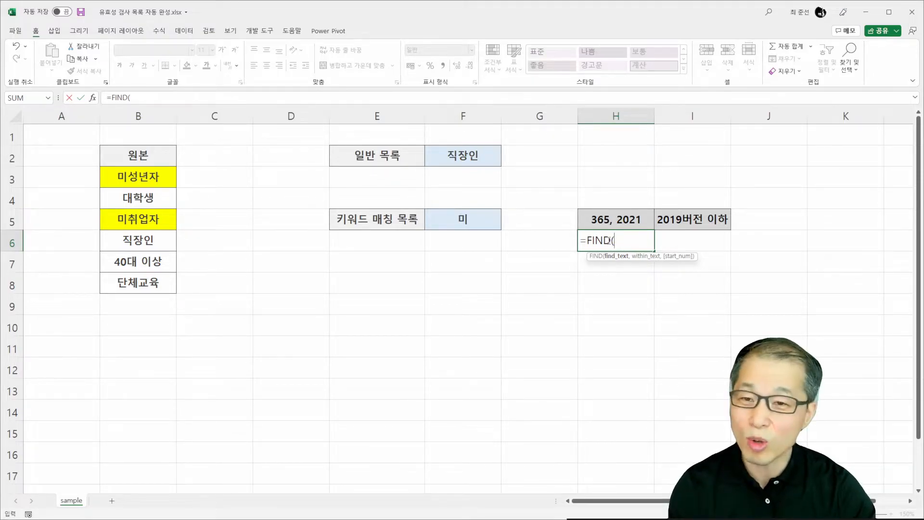
{"action": "left_click", "coordinate": [457, 224]}
{"action": "type", "text": ","}
{"action": "left_click_drag", "start_coordinate": [118, 176], "coordinate": [165, 297]}
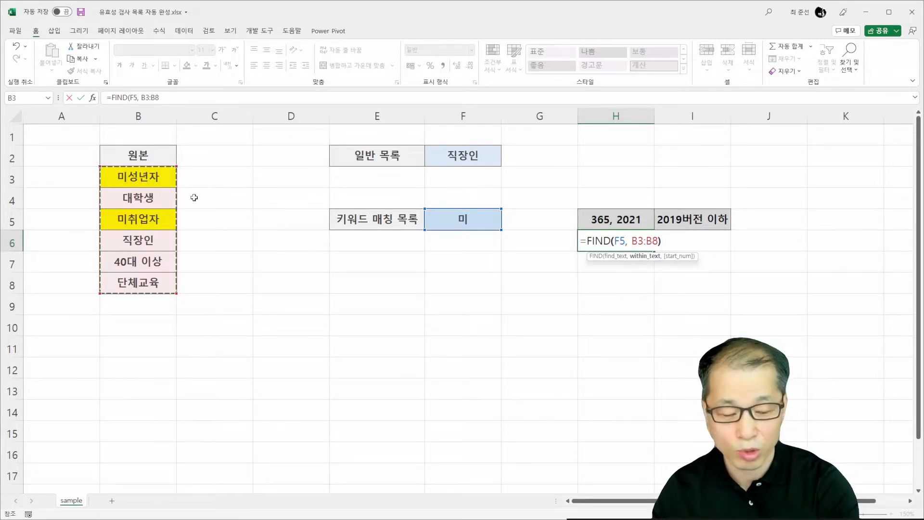
{"action": "type", "text": ")"}
{"action": "key", "text": "Return"}
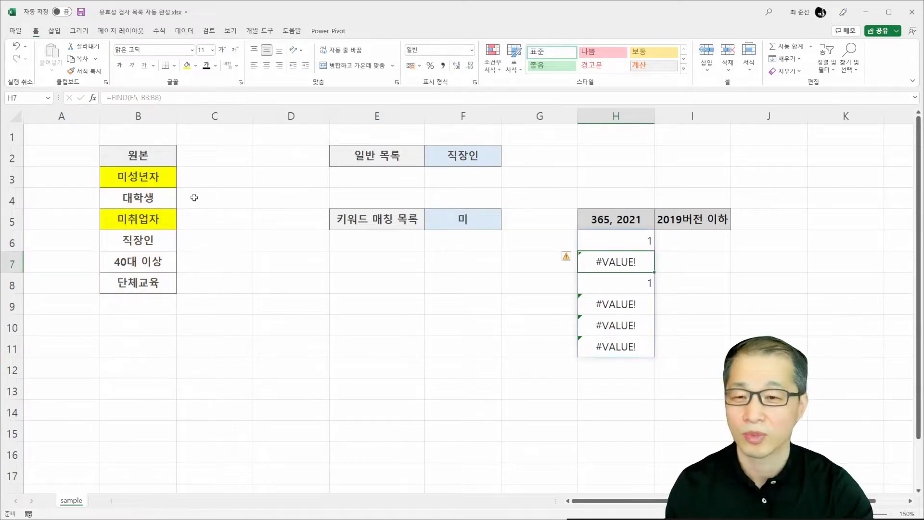
- Compare the FIND results in H6, H7 and H8 with the source items in column B and the keyword in F5
{"action": "left_click", "coordinate": [652, 241]}
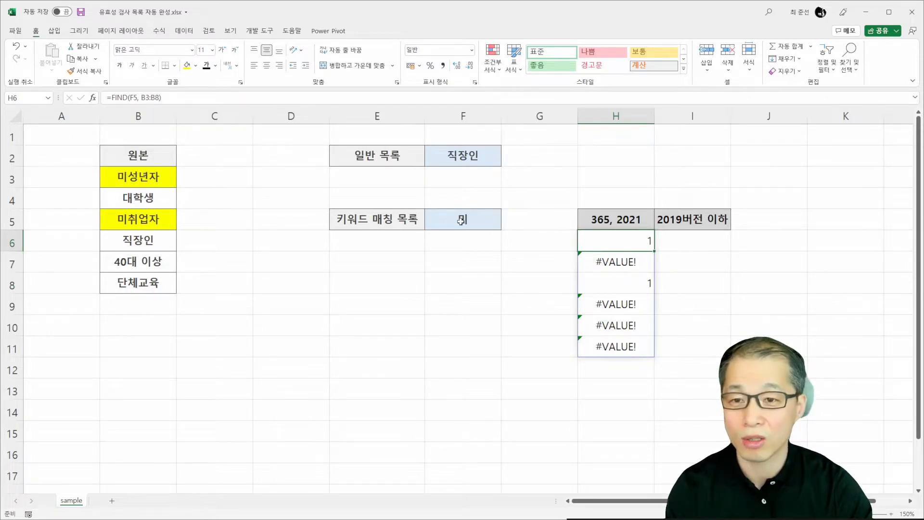
{"action": "left_click", "coordinate": [652, 264]}
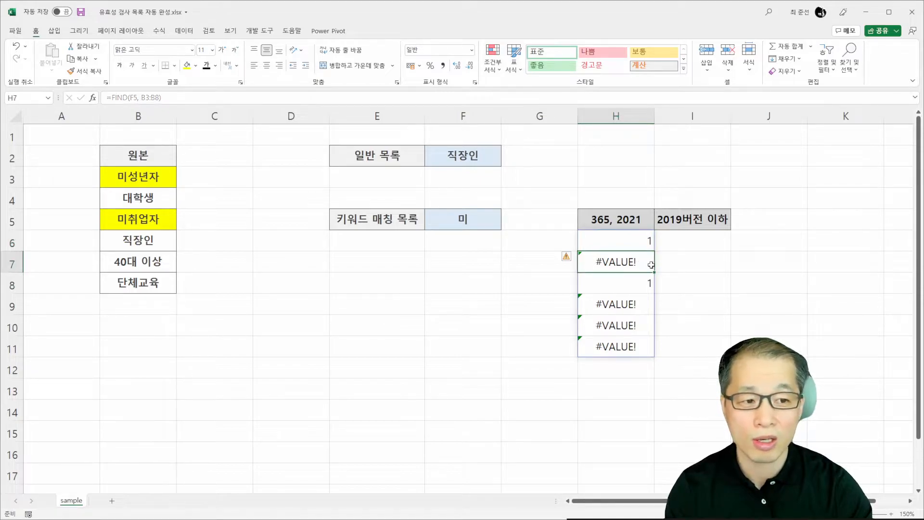
{"action": "left_click", "coordinate": [168, 202]}
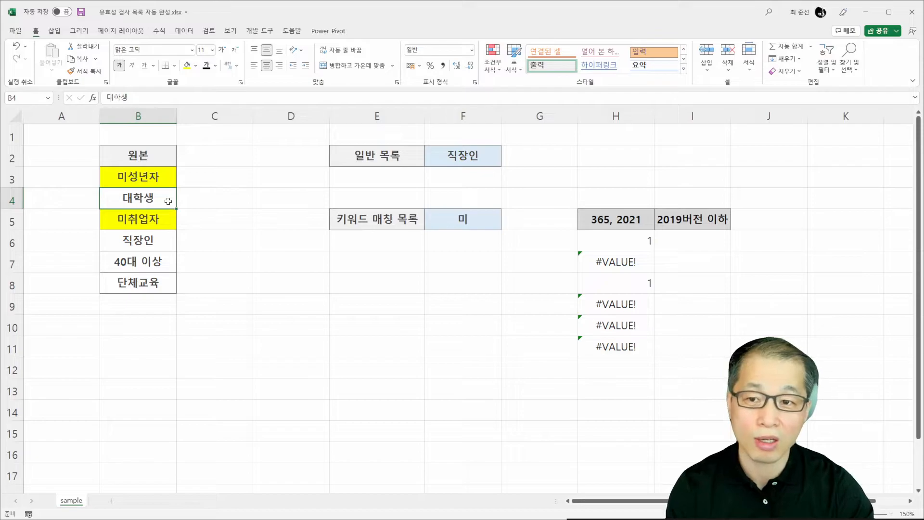
{"action": "left_click", "coordinate": [622, 291]}
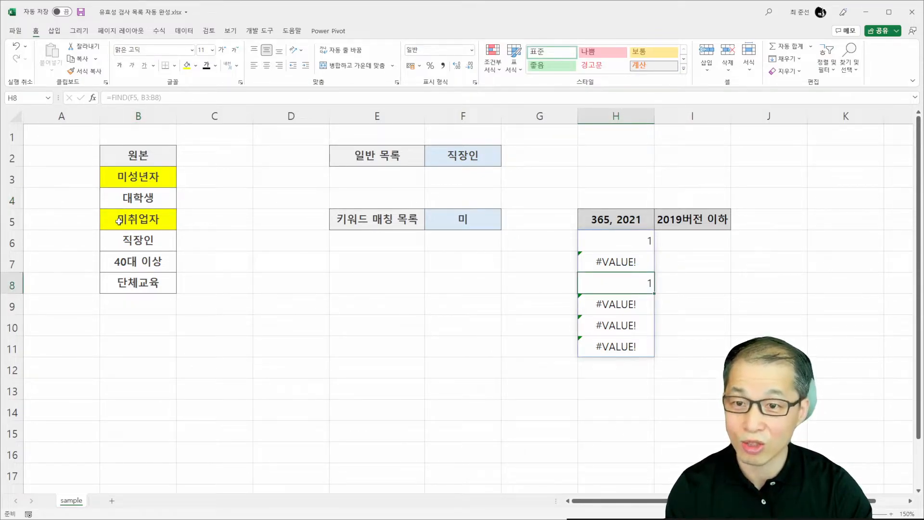
{"action": "left_click", "coordinate": [462, 226]}
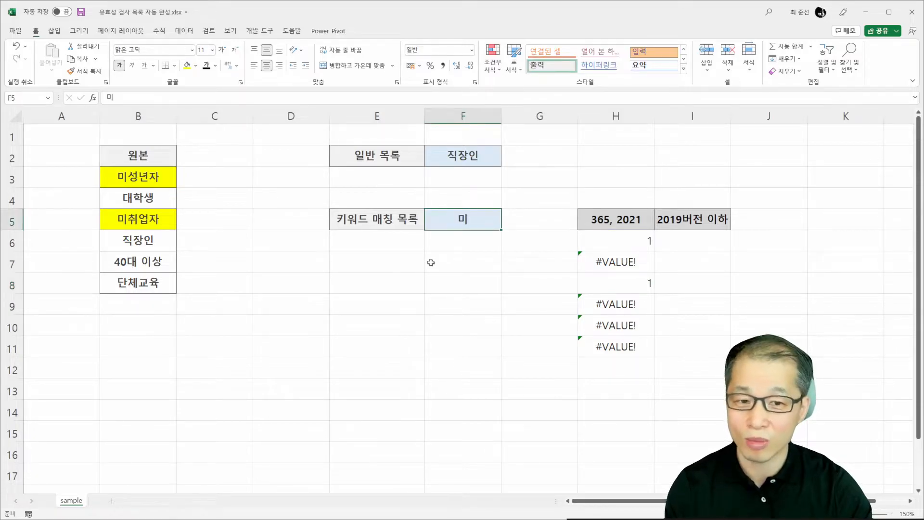
- Enter the keyword 대 in F5 and compare the FIND results in H7 and H10 with the source items in B4 and B7
{"action": "type", "text": "대"}
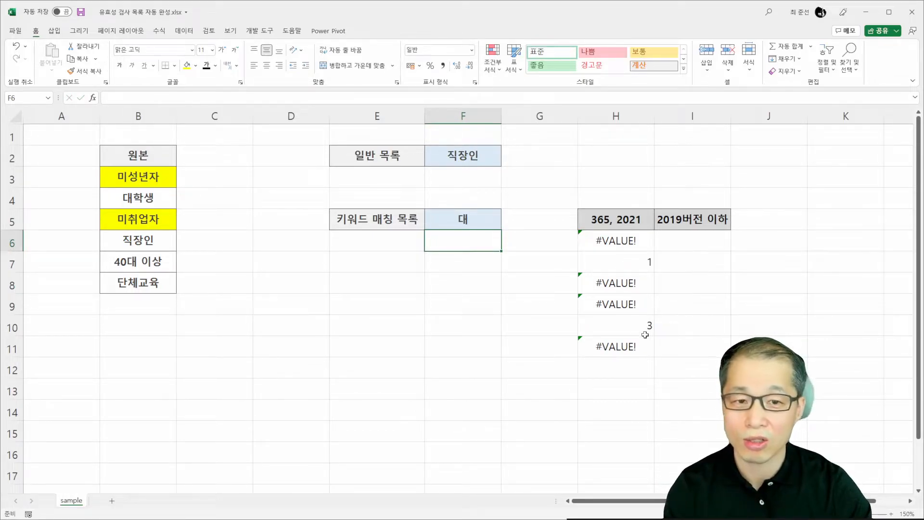
{"action": "left_click", "coordinate": [650, 262]}
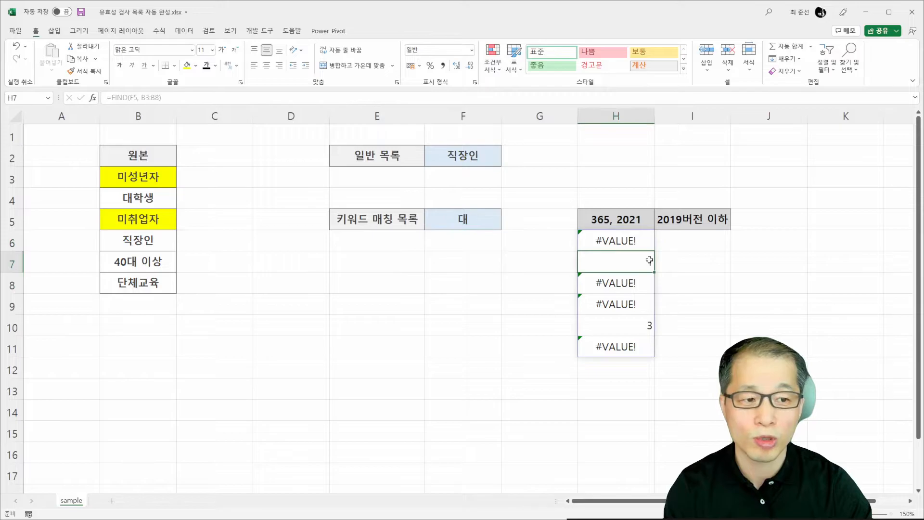
{"action": "left_click", "coordinate": [134, 201]}
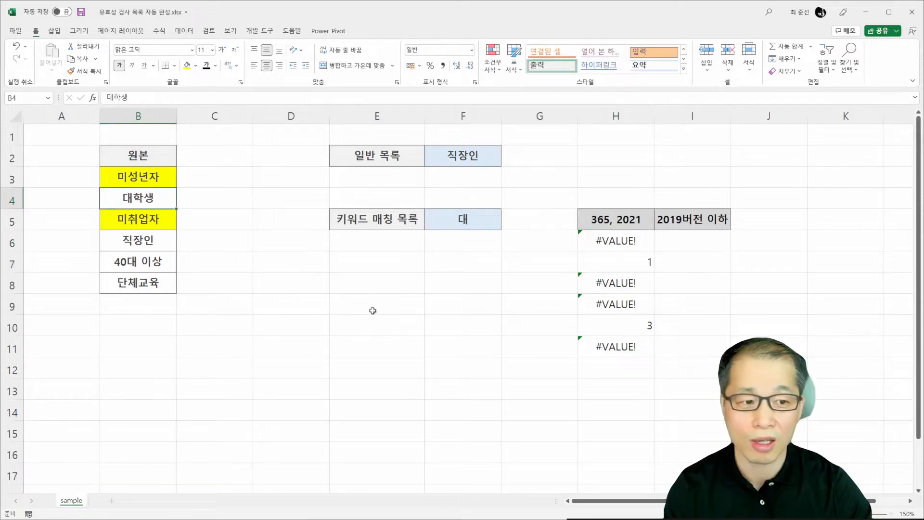
{"action": "left_click", "coordinate": [628, 324]}
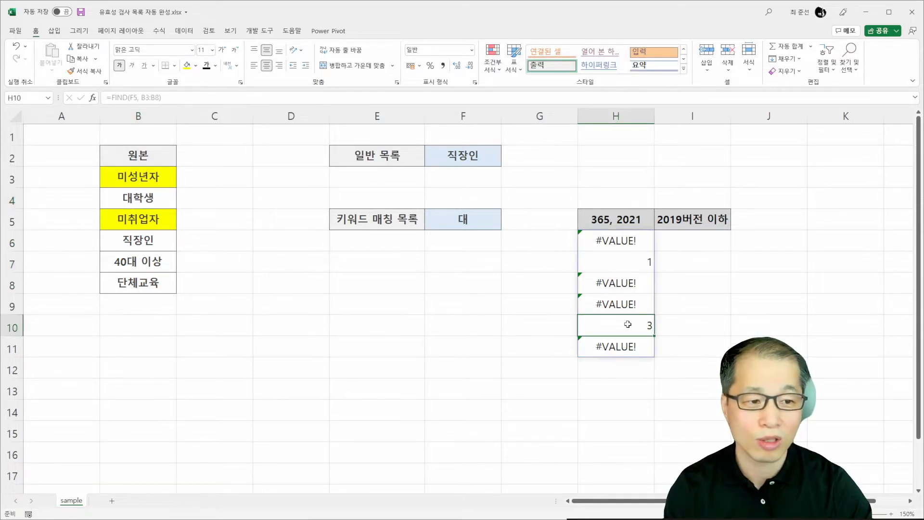
{"action": "left_click", "coordinate": [158, 271]}
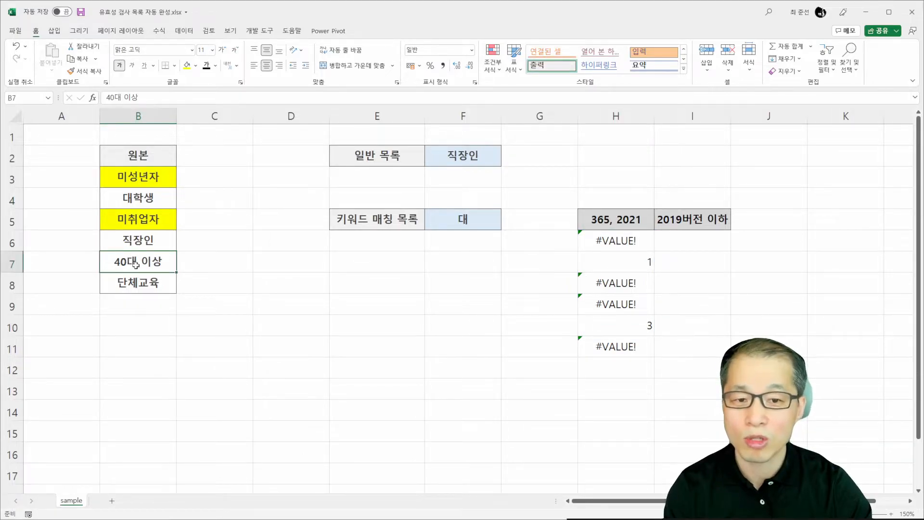
- Wrap the FIND formula in H6 with ISNUMBER so that it reads =ISNUMBER(FIND(F5, B3:B8))
{"action": "left_click", "coordinate": [651, 239]}
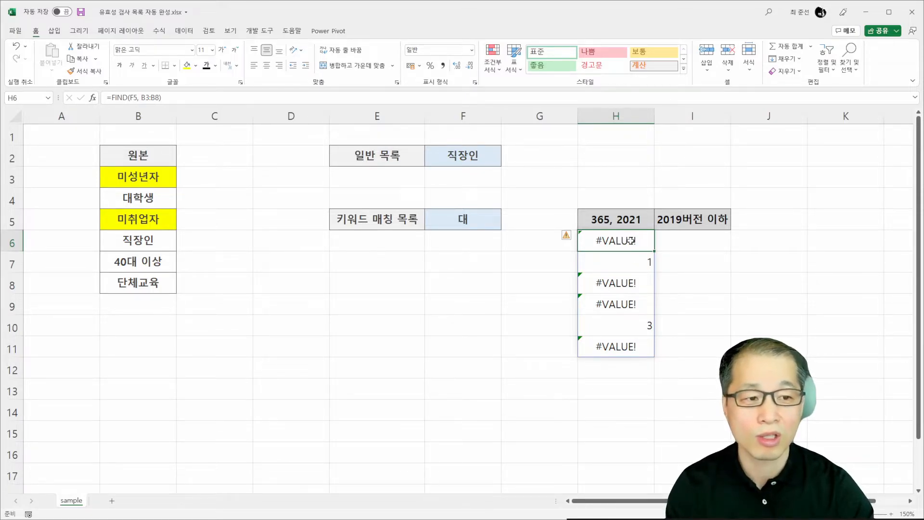
{"action": "double_click", "coordinate": [651, 241]}
{"action": "left_click", "coordinate": [586, 241]}
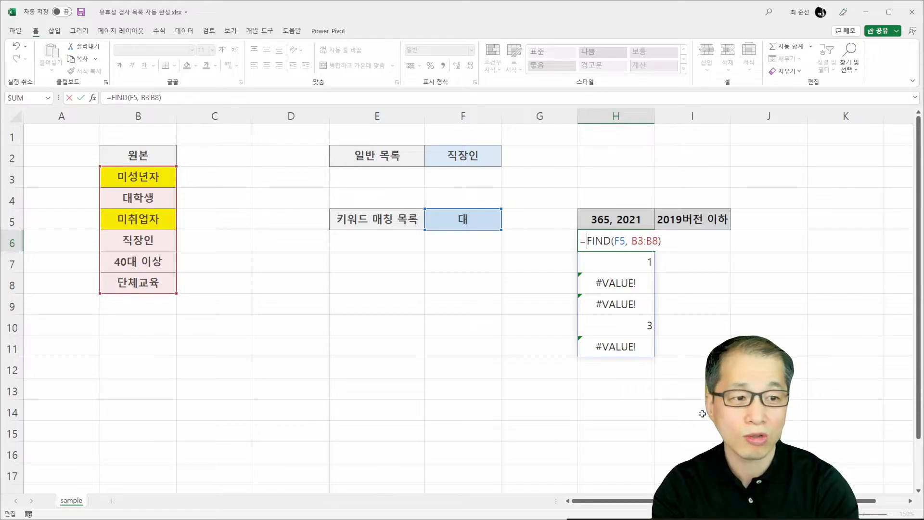
{"action": "type", "text": "SI"}
{"action": "key", "text": "BackSpace"}
{"action": "key", "text": "BackSpace"}
{"action": "type", "text": "ISNUMBER("}
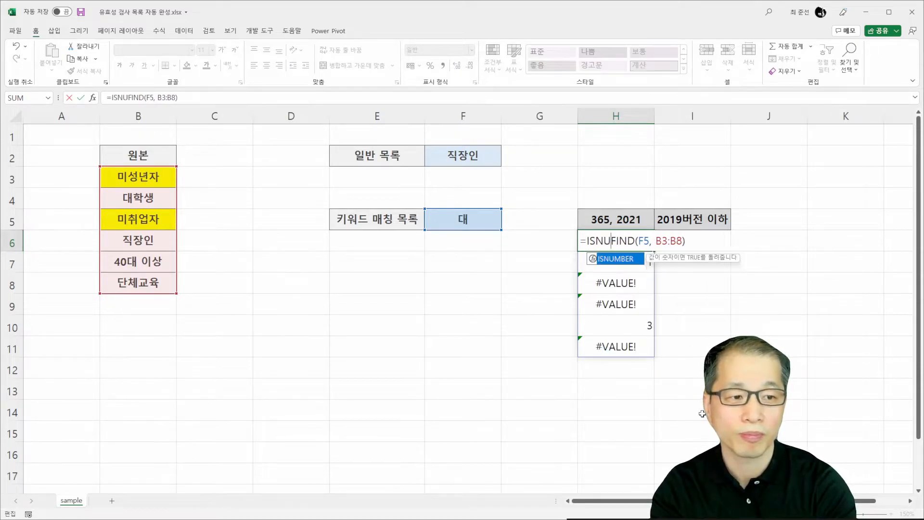
{"action": "key", "text": "Right"}
{"action": "key", "text": "Right"}
{"action": "key", "text": "Right"}
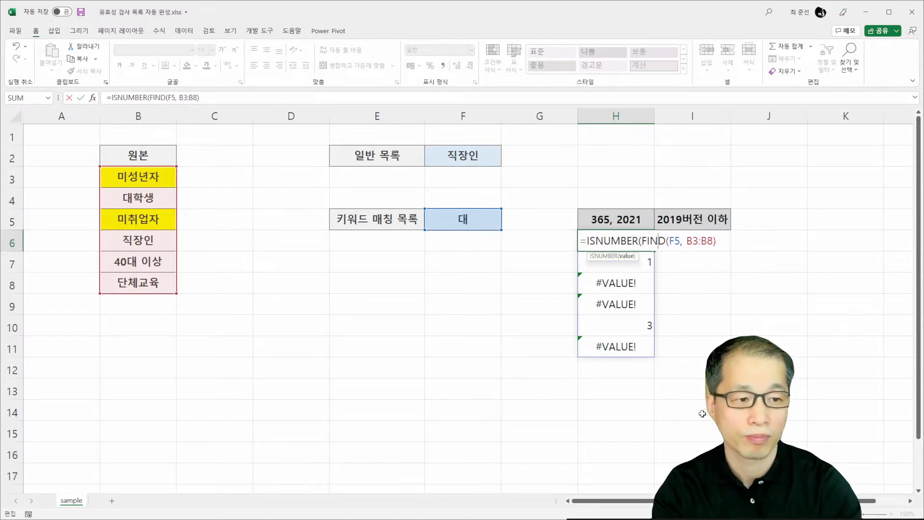
{"action": "type", "text": ")"}
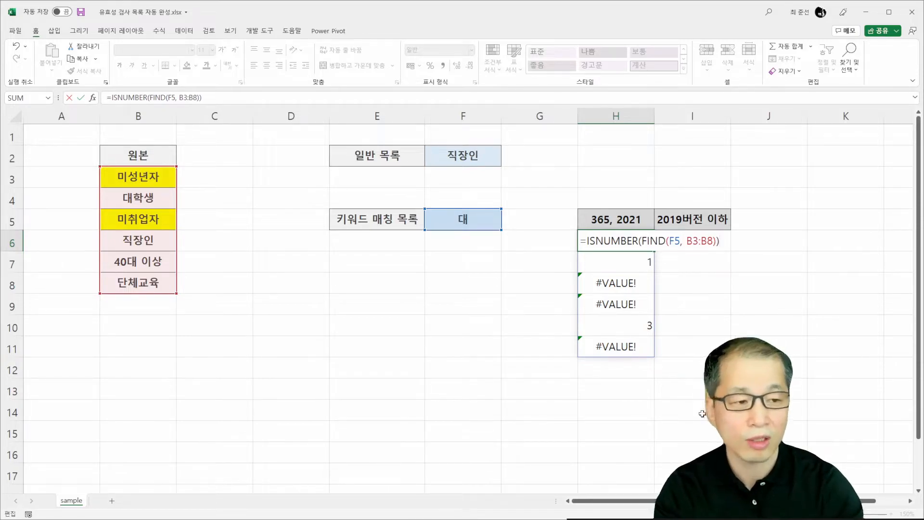
{"action": "key", "text": "Return"}
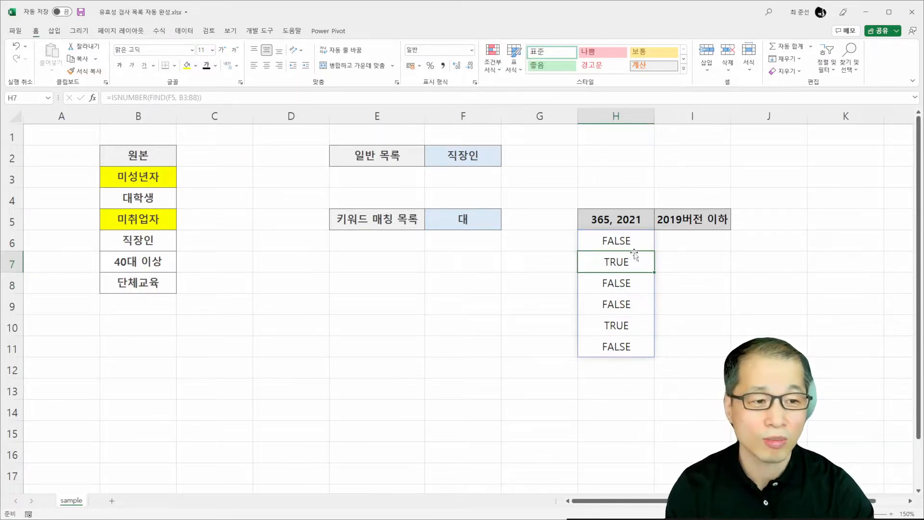
- Extend the H6 formula to =FILTER(B3:B8, ISNUMBER(FIND(F5, B3:B8))) to extract the matching source items, and select the extracted items
{"action": "left_click", "coordinate": [627, 331]}
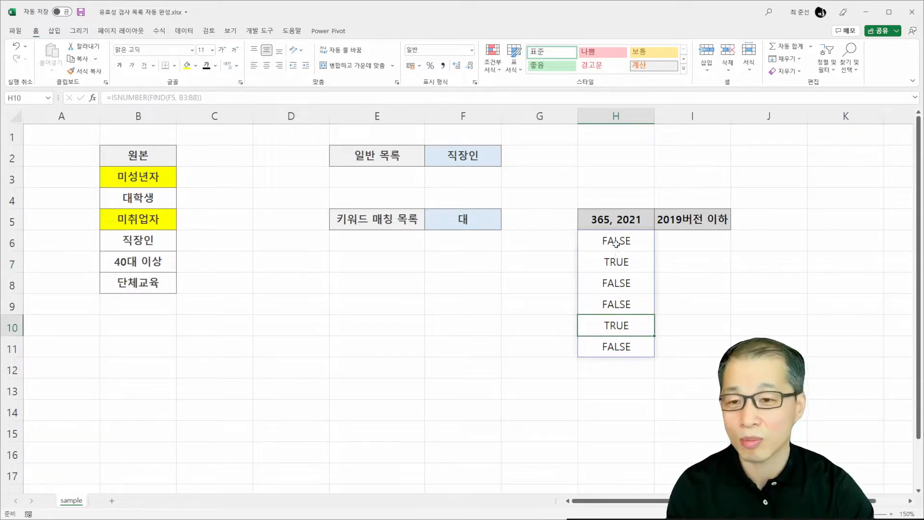
{"action": "double_click", "coordinate": [616, 243]}
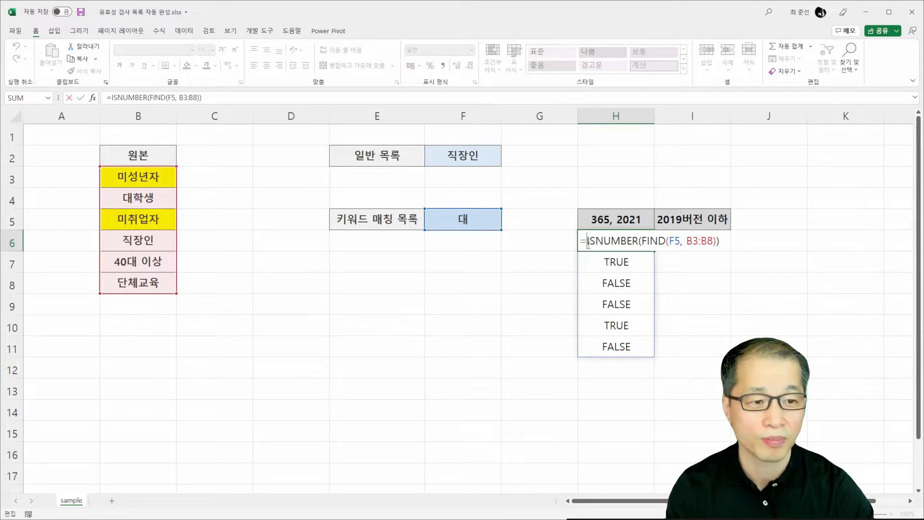
{"action": "type", "text": "FILTER("}
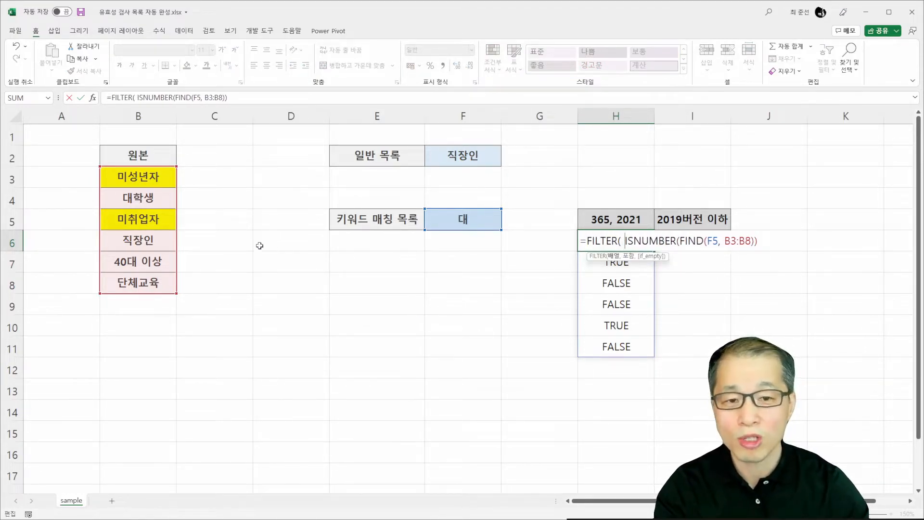
{"action": "left_click_drag", "start_coordinate": [155, 179], "coordinate": [139, 287]}
{"action": "type", "text": ","}
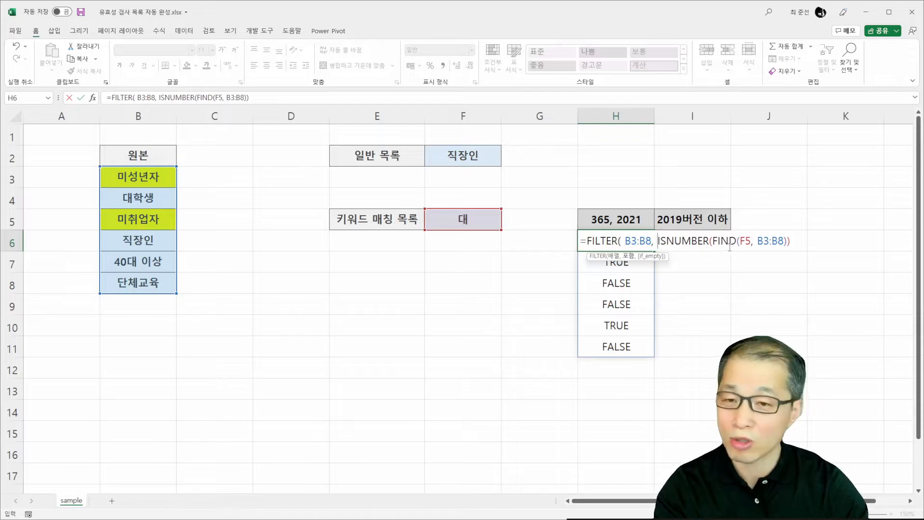
{"action": "left_click", "coordinate": [794, 241]}
{"action": "type", "text": ")"}
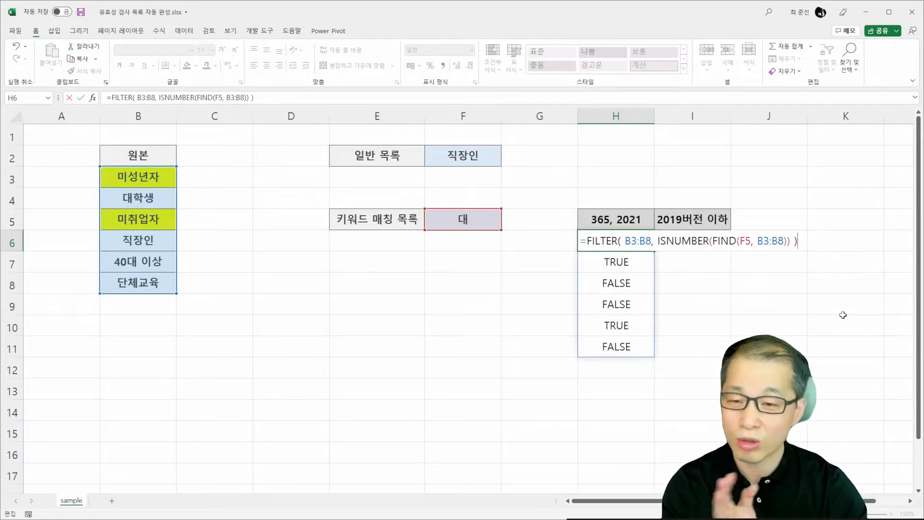
{"action": "key", "text": "Return"}
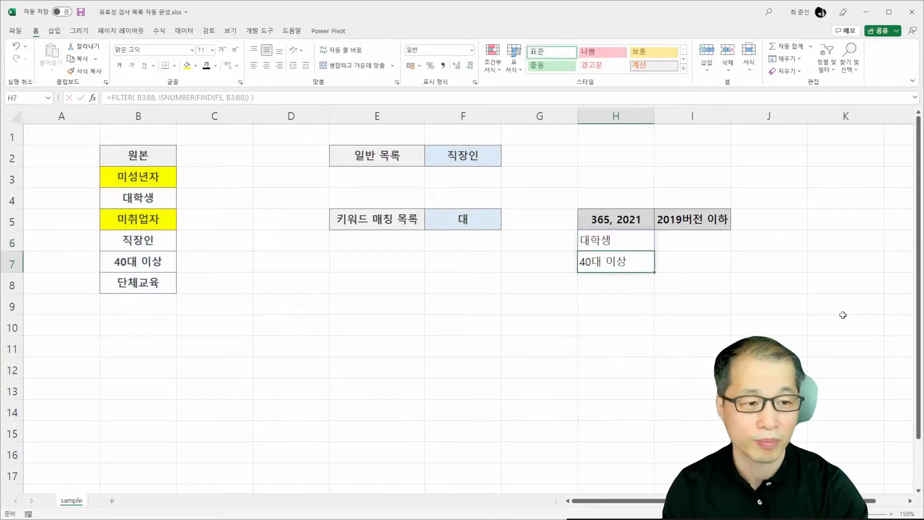
{"action": "left_click_drag", "start_coordinate": [636, 245], "coordinate": [636, 261]}
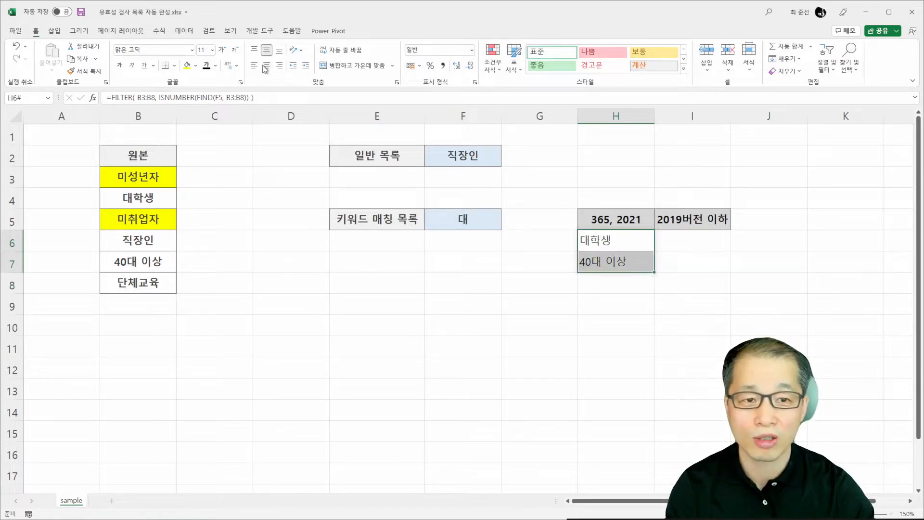
- Start a data validation rule for the keyword cell F5 and set its allowed type to 목록 (List)
{"action": "left_click", "coordinate": [495, 219]}
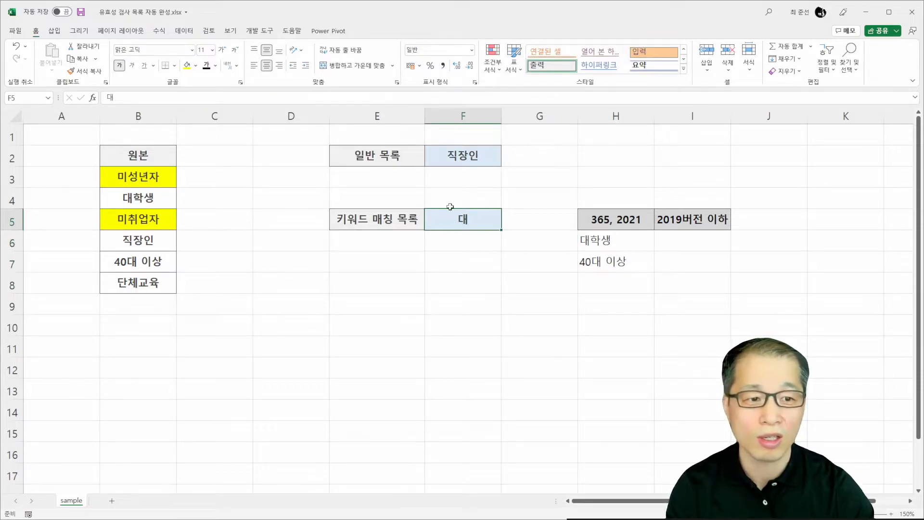
{"action": "left_click", "coordinate": [183, 31]}
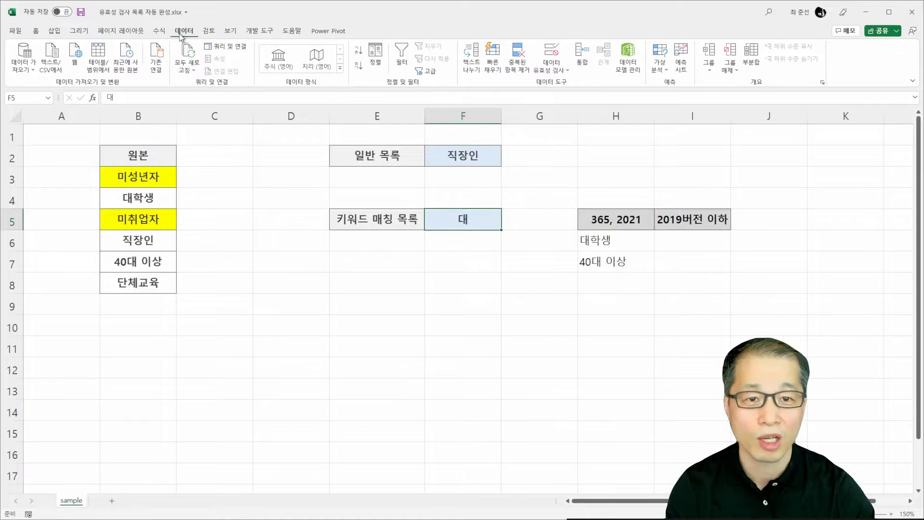
{"action": "left_click", "coordinate": [550, 61]}
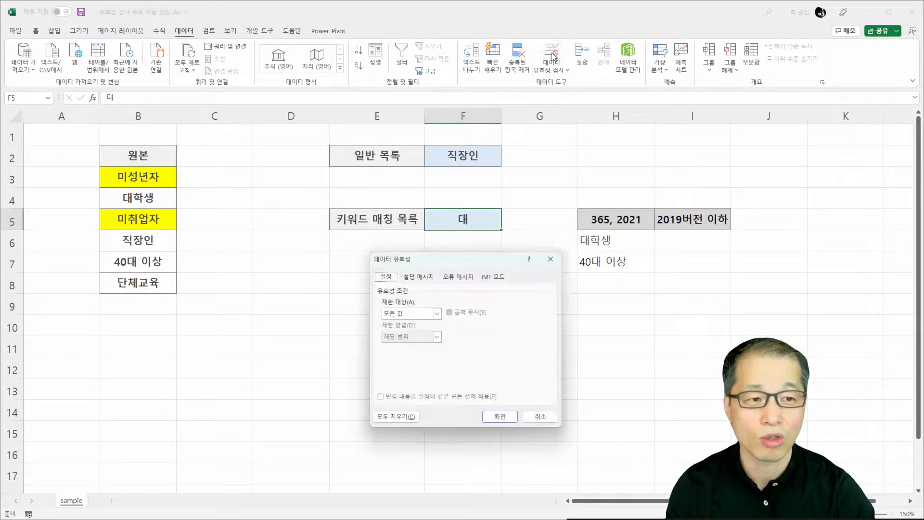
{"action": "left_click_drag", "start_coordinate": [447, 262], "coordinate": [402, 270]}
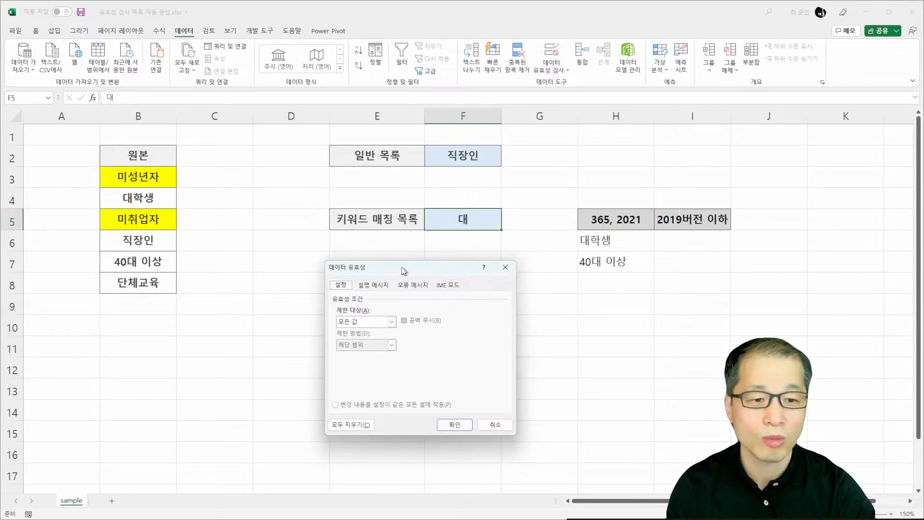
{"action": "left_click", "coordinate": [378, 321]}
{"action": "left_click", "coordinate": [365, 354]}
{"action": "left_click", "coordinate": [364, 368]}
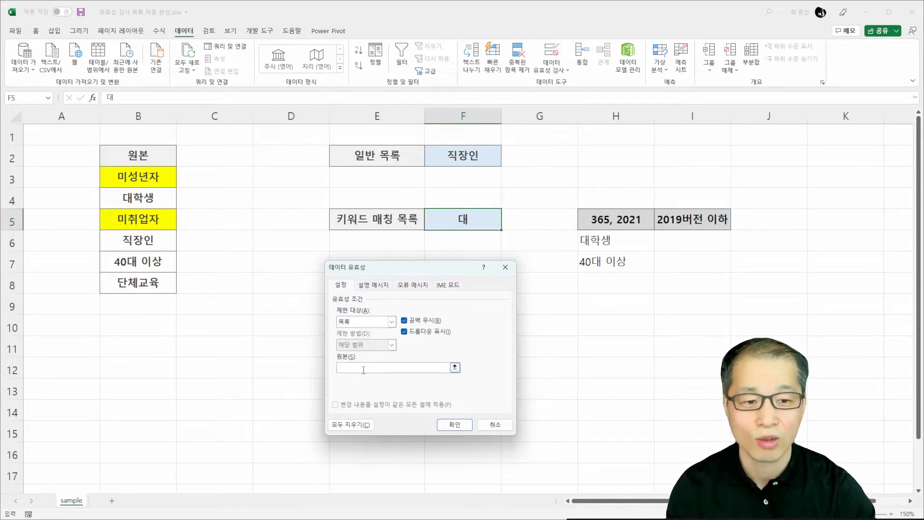
- Set the validation list's source to the spilled FILTER range with the reference =$H$6#
{"action": "left_click", "coordinate": [610, 242]}
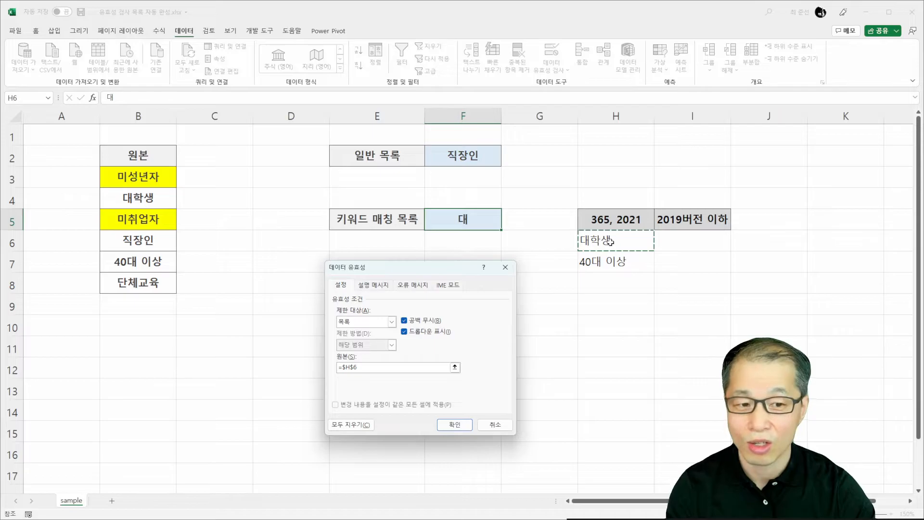
{"action": "left_click_drag", "start_coordinate": [611, 242], "coordinate": [611, 261]}
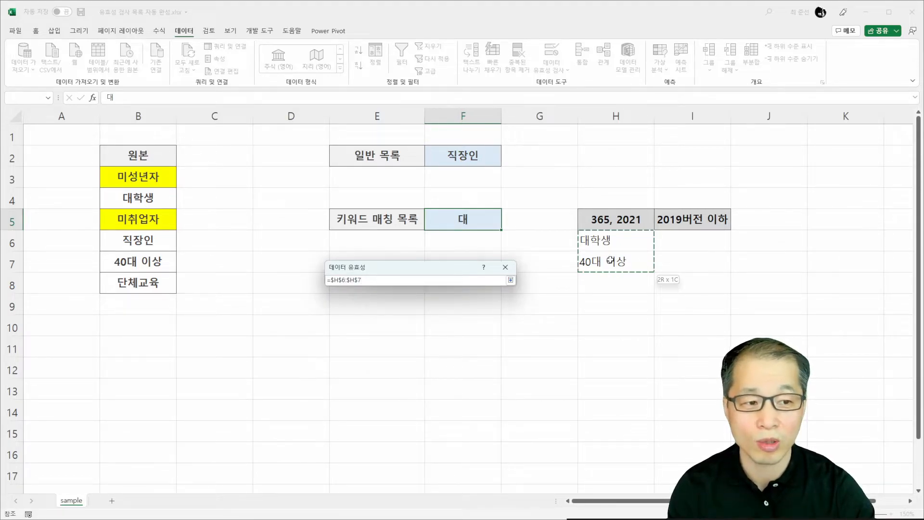
{"action": "mouse_move", "coordinate": [610, 261]}
{"action": "left_mouse_down"}
{"action": "mouse_move", "coordinate": [608, 351]}
{"action": "mouse_move", "coordinate": [618, 245]}
{"action": "left_mouse_up"}
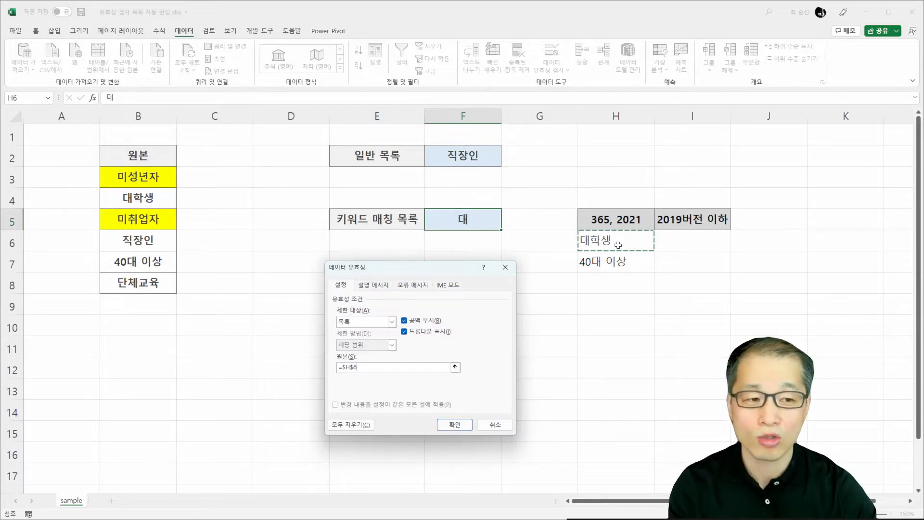
{"action": "left_click", "coordinate": [385, 369]}
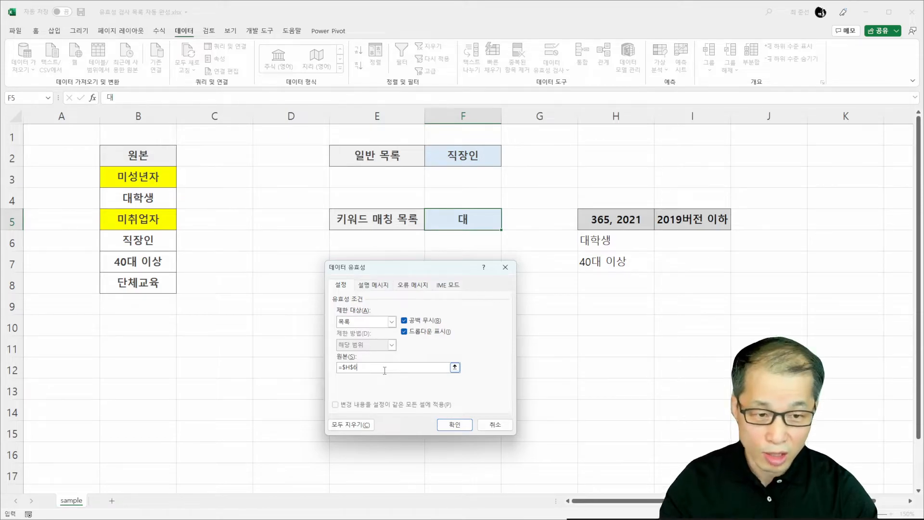
{"action": "type", "text": "#"}
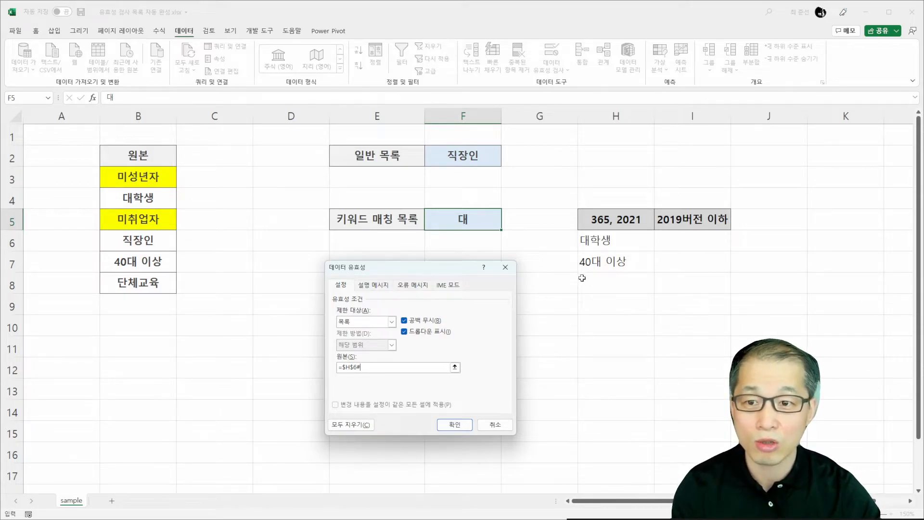
- Turn off the error message for invalid data in F5's validation rule and apply the rule
{"action": "left_click", "coordinate": [412, 285]}
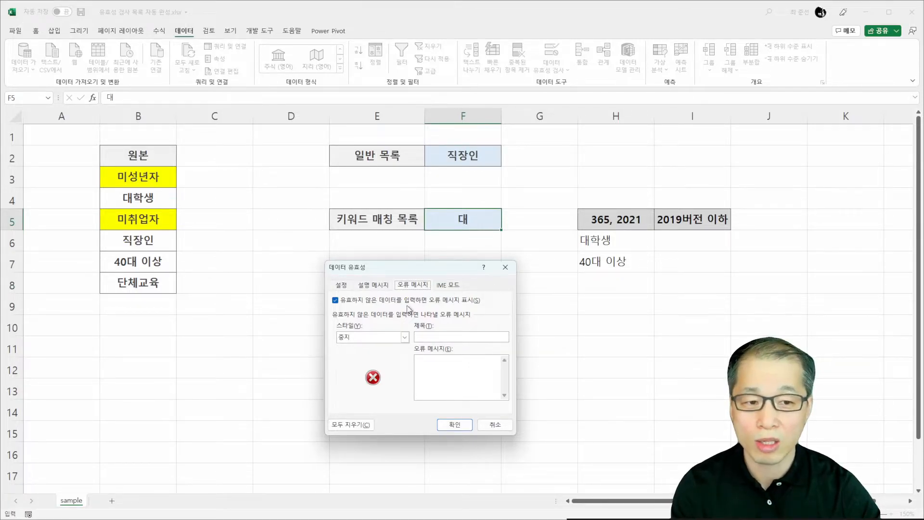
{"action": "left_click", "coordinate": [335, 300]}
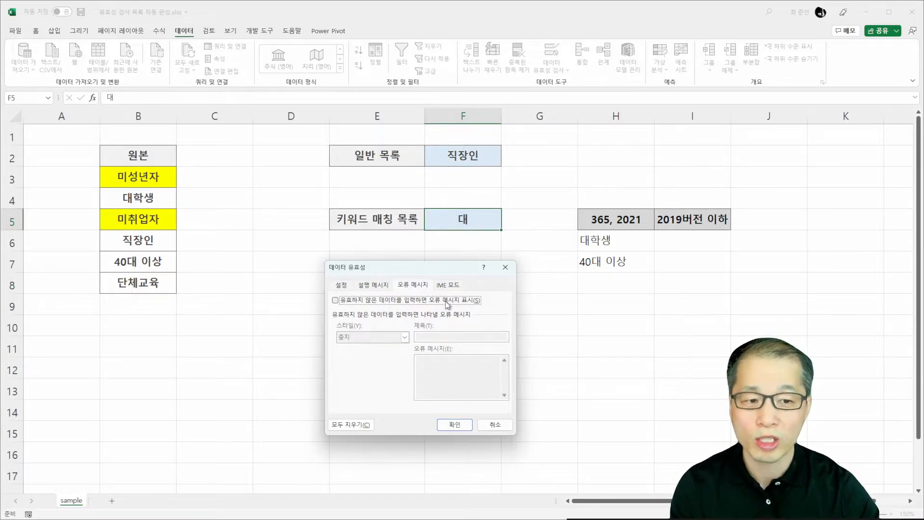
{"action": "left_click", "coordinate": [346, 287]}
{"action": "left_click", "coordinate": [346, 287]}
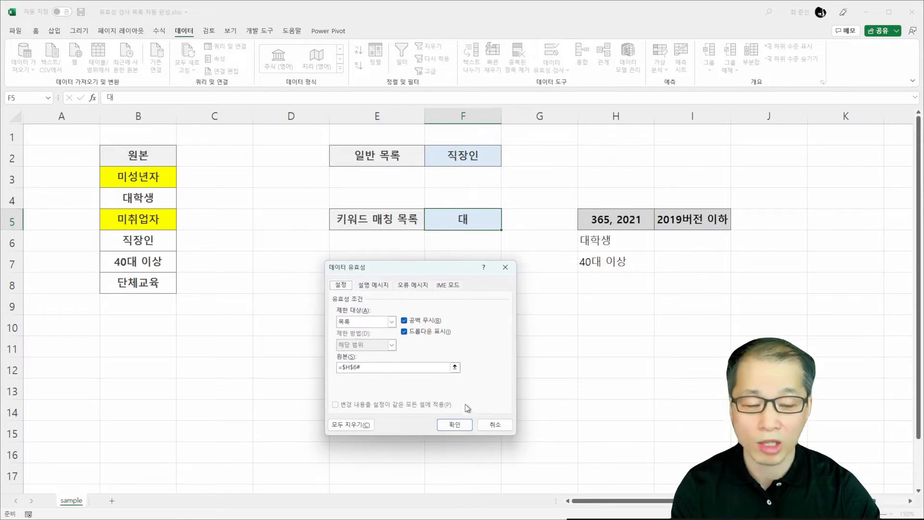
{"action": "left_click", "coordinate": [454, 424]}
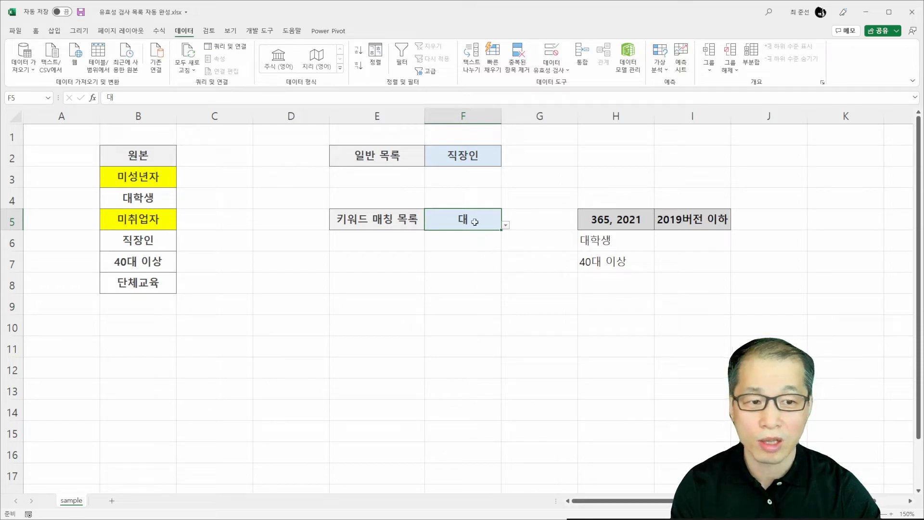
- Check the drop-down list of F5, replace the keyword with 미 and open the list again
{"action": "left_click", "coordinate": [506, 227]}
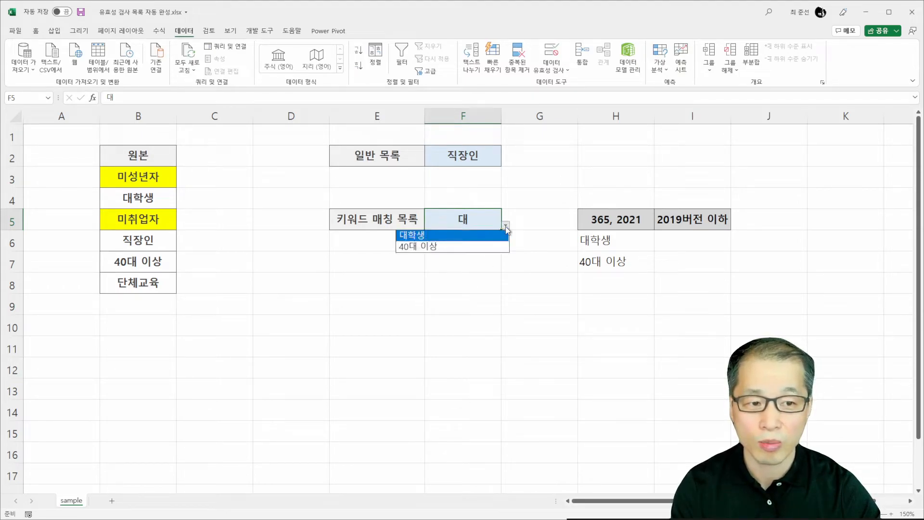
{"action": "left_click", "coordinate": [481, 223]}
{"action": "type", "text": "미"}
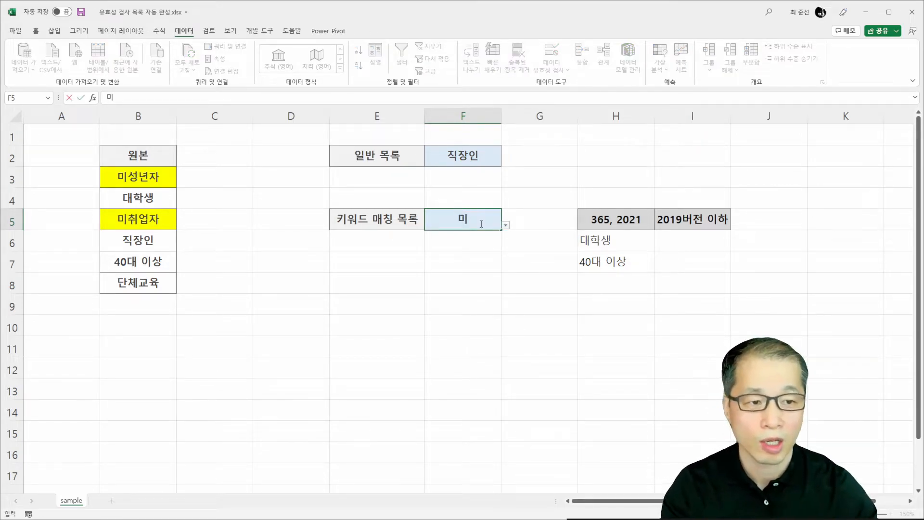
{"action": "left_click", "coordinate": [506, 225]}
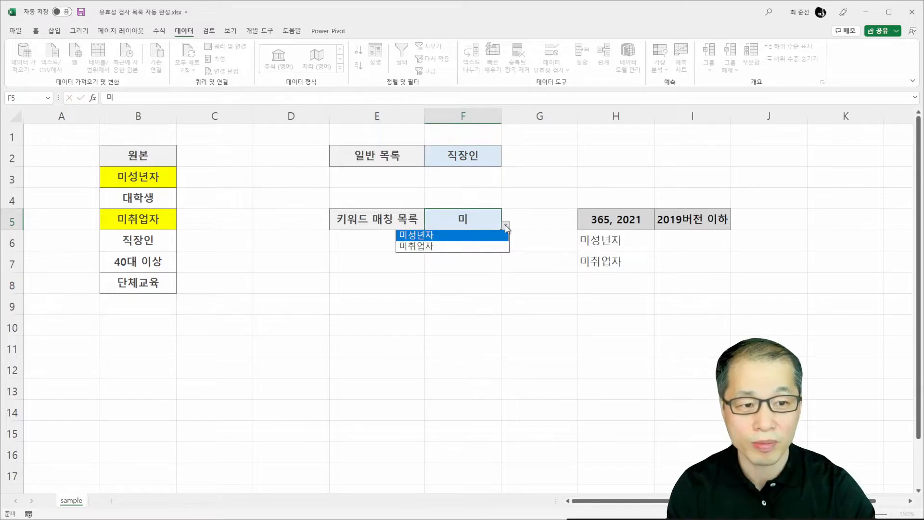
- Test F5's drop-down list by picking 미성년자, entering the keyword 단 and picking 단체교육 from the reopened list
{"action": "left_click", "coordinate": [474, 239]}
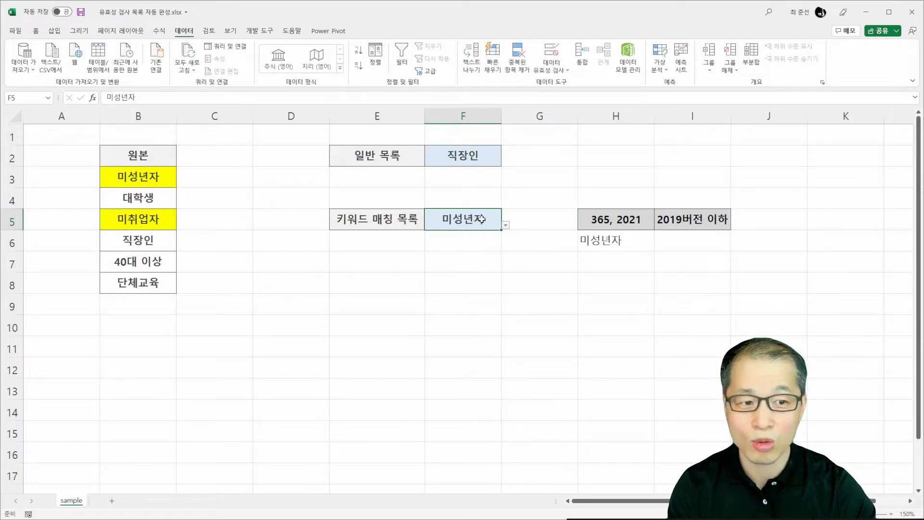
{"action": "type", "text": "단"}
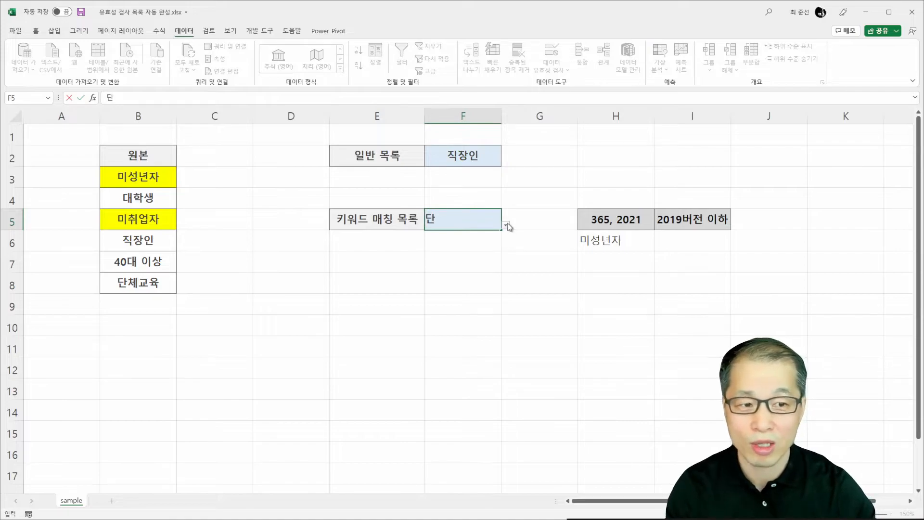
{"action": "left_click", "coordinate": [505, 224]}
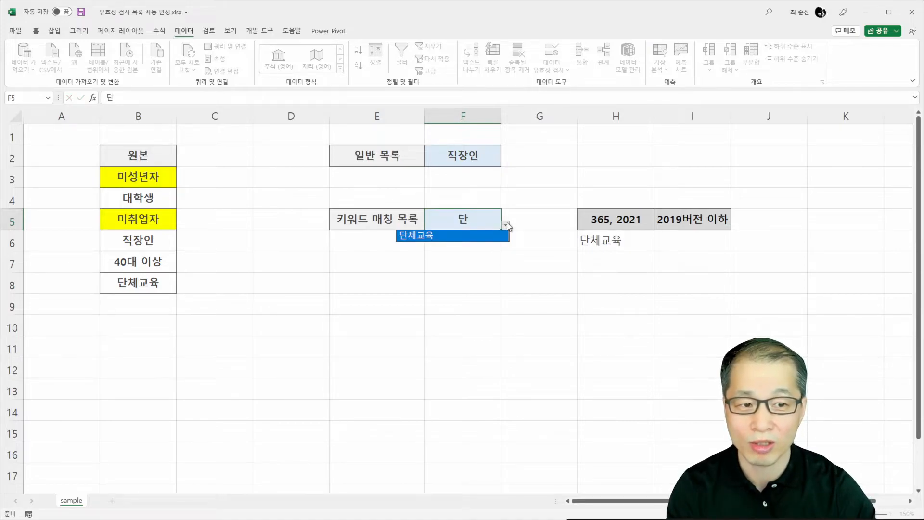
{"action": "left_click", "coordinate": [464, 237]}
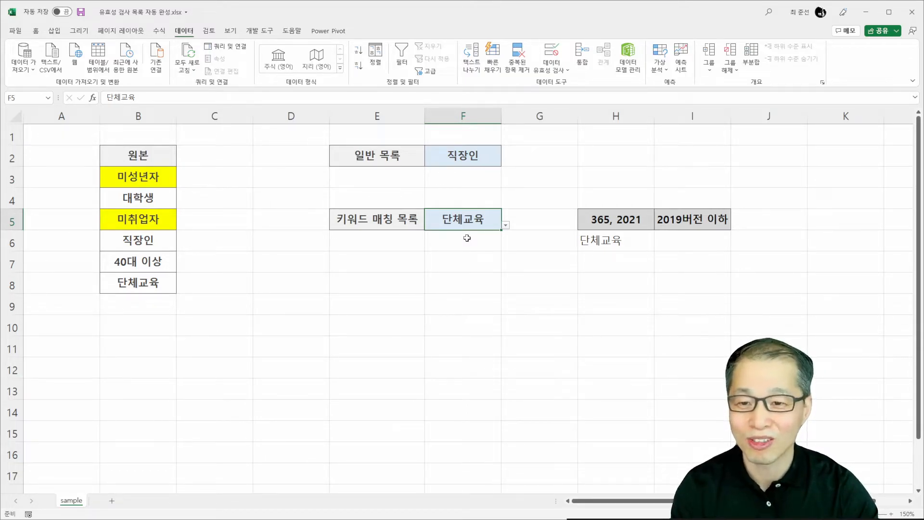
- Begin the formula in I6 under 2019버전 이하 with =FIND(F5, $B$3:$B$8) to search the source items for the keyword
{"action": "left_click", "coordinate": [678, 239]}
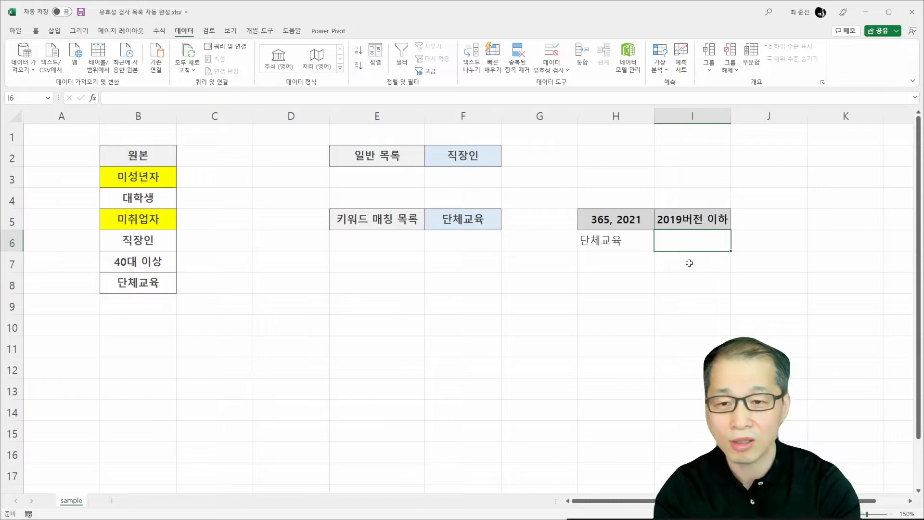
{"action": "type", "text": "=FIND("}
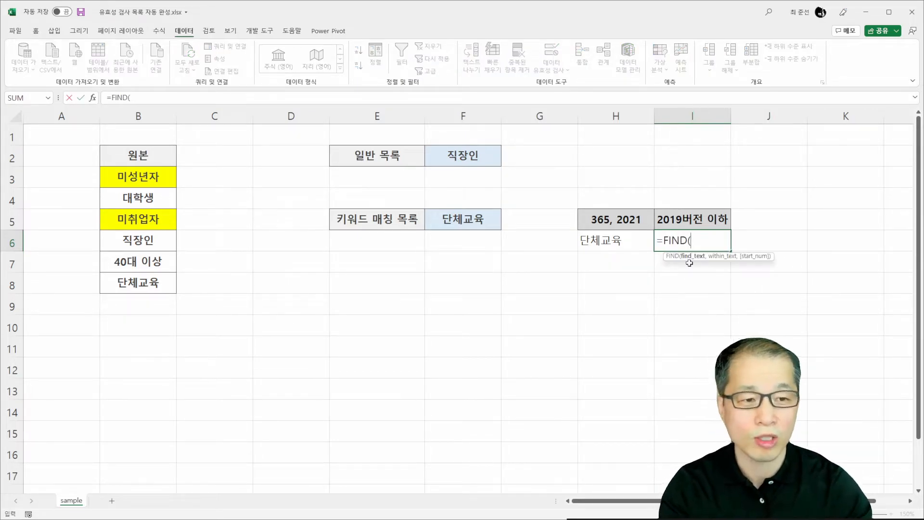
{"action": "left_click", "coordinate": [481, 223]}
{"action": "type", "text": ","}
{"action": "left_click_drag", "start_coordinate": [160, 173], "coordinate": [147, 283]}
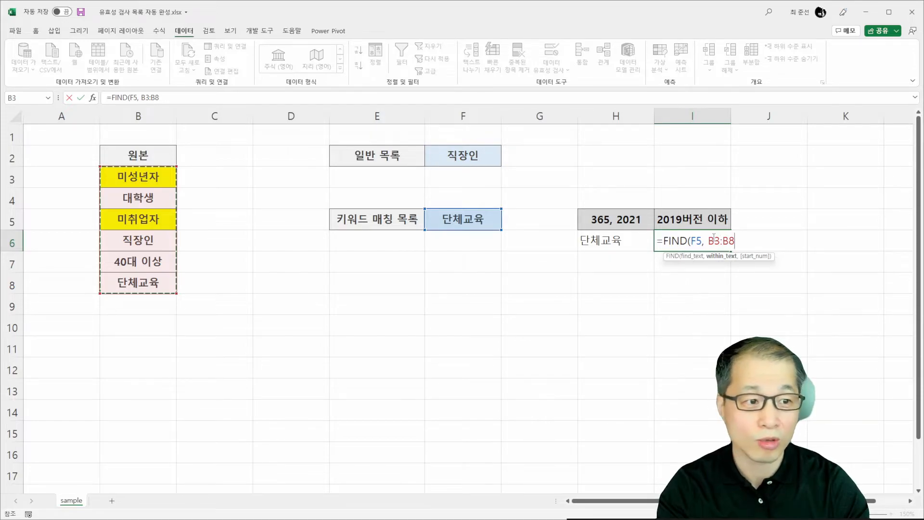
{"action": "left_click_drag", "start_coordinate": [708, 240], "coordinate": [753, 242]}
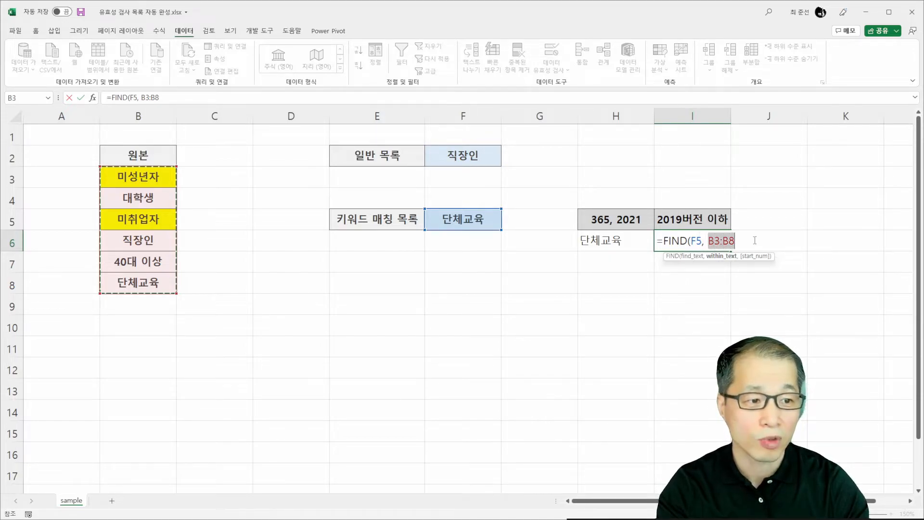
{"action": "key", "text": "F4"}
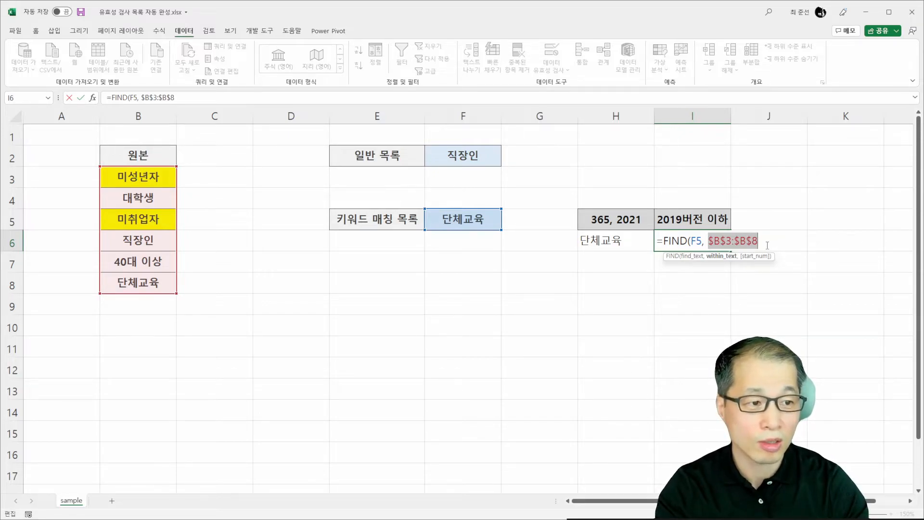
{"action": "key", "text": "Right"}
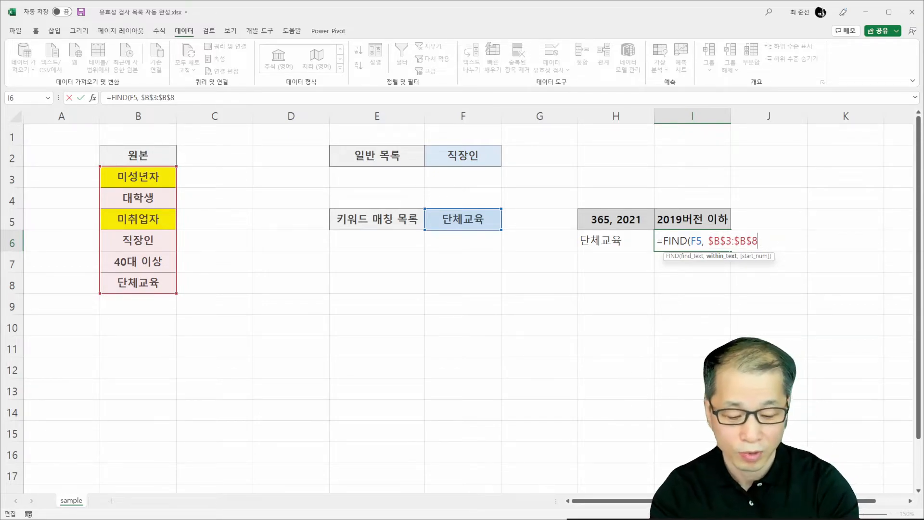
{"action": "type", "text": ")"}
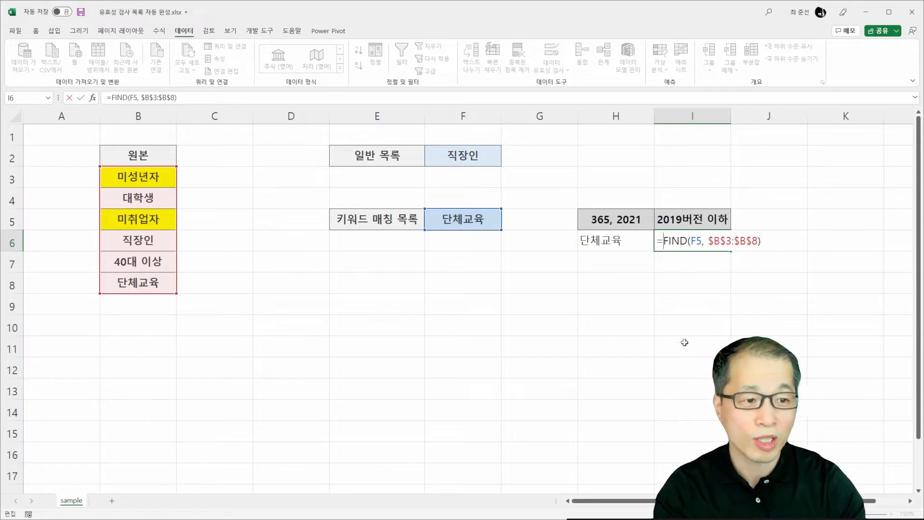
- Wrap the FIND expression in I6 in ISNUMBER, giving =ISNUMBER(FIND(F5, $B$3:$B$8))
{"action": "type", "text": "ISNUMBER("}
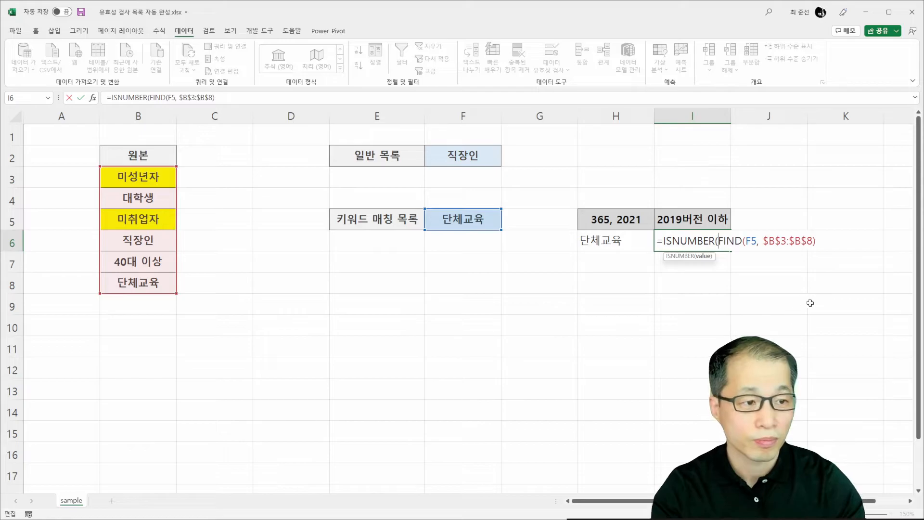
{"action": "key", "text": "End"}
{"action": "type", "text": ")"}
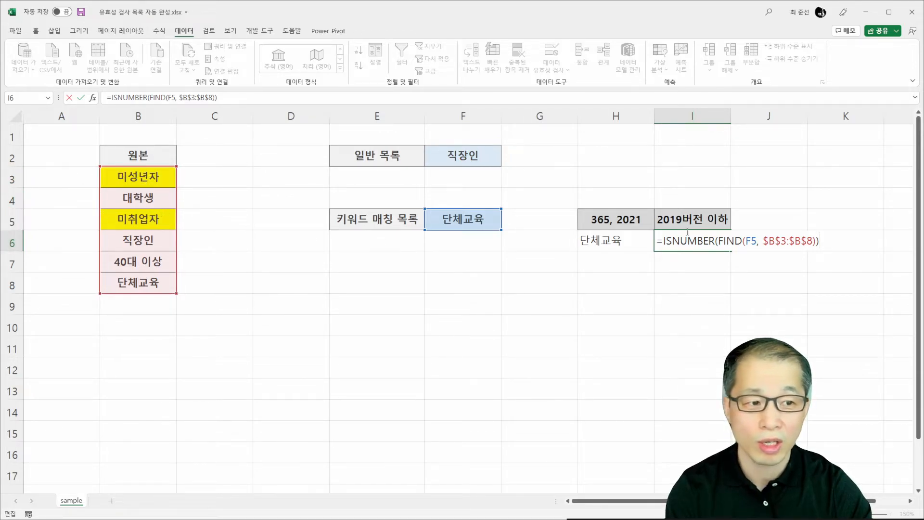
- Insert ROW($B$3:$B$8)/ before ISNUMBER in I6 so the source row numbers are divided by the match test
{"action": "left_click", "coordinate": [664, 242]}
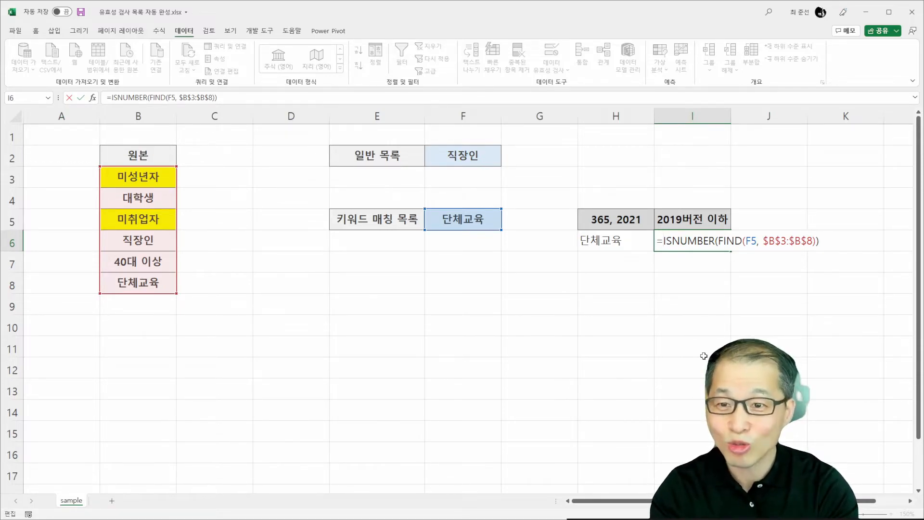
{"action": "type", "text": "ORW"}
{"action": "key", "text": "BackSpace"}
{"action": "key", "text": "BackSpace"}
{"action": "key", "text": "BackSpace"}
{"action": "type", "text": "ROIW"}
{"action": "key", "text": "BackSpace"}
{"action": "key", "text": "BackSpace"}
{"action": "type", "text": "W("}
{"action": "left_click_drag", "start_coordinate": [169, 176], "coordinate": [164, 287]}
{"action": "key", "text": "F4"}
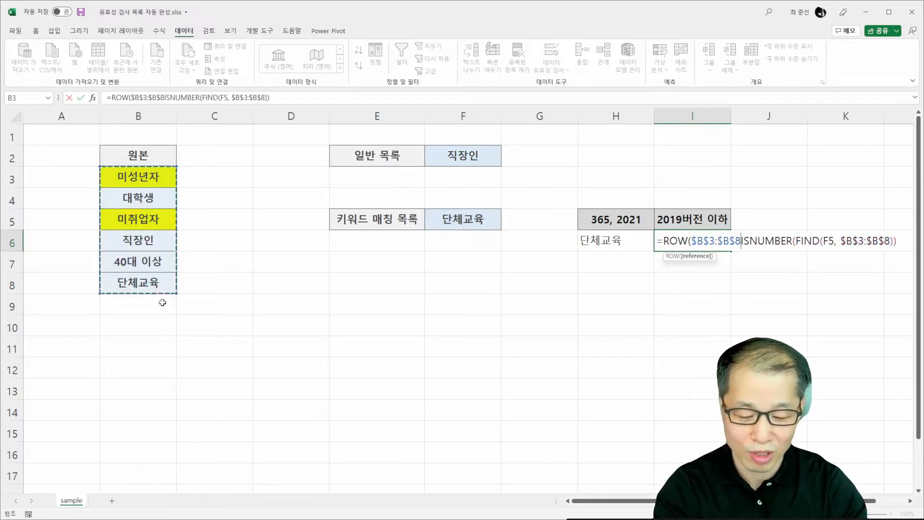
{"action": "type", "text": ")/"}
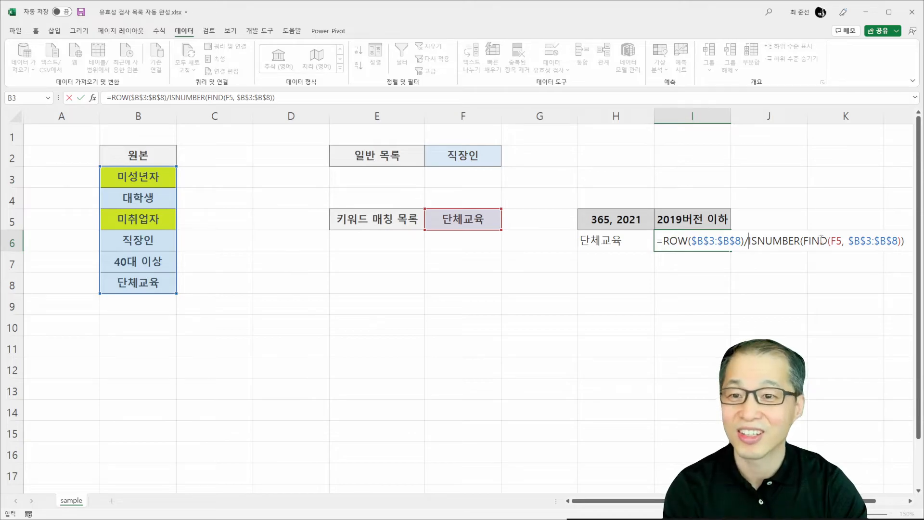
- Insert the AGGREGATE function at the start of the I6 formula and choose 15 as its function number
{"action": "left_click", "coordinate": [662, 241]}
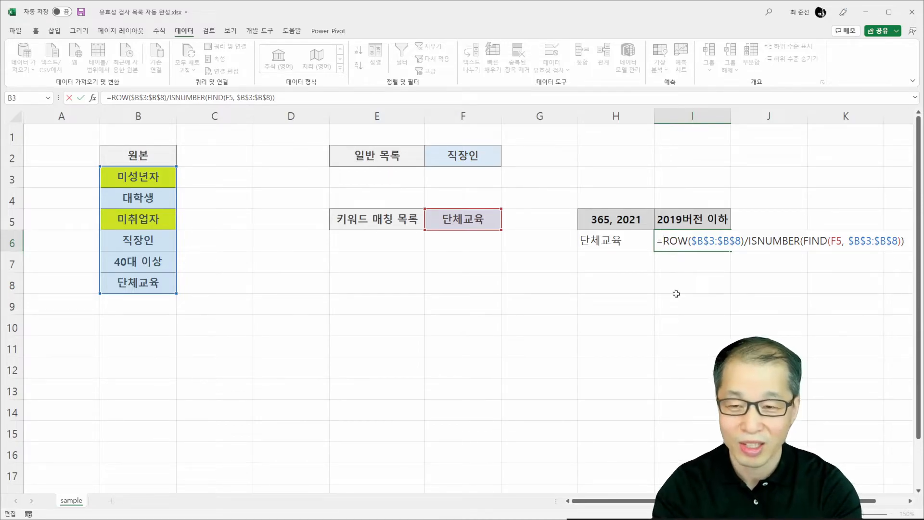
{"action": "type", "text": "AGGREGA"}
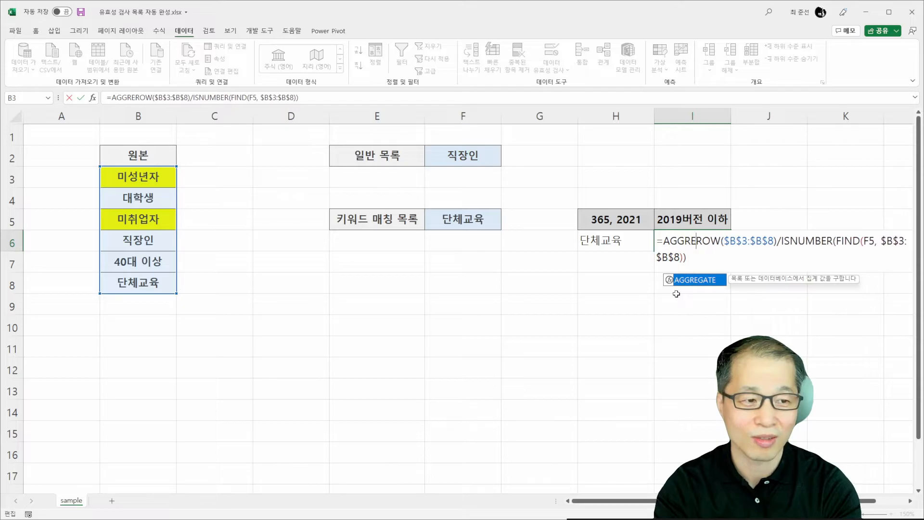
{"action": "type", "text": "TE("}
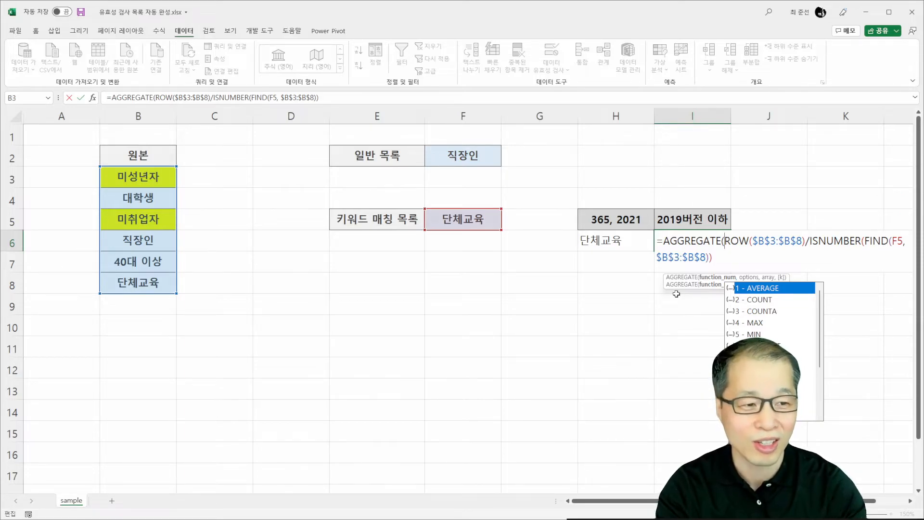
{"action": "key", "text": "Down"}
{"action": "key", "text": "Down"}
{"action": "key", "text": "Down"}
{"action": "key", "text": "Down"}
{"action": "key", "text": "Down"}
{"action": "key", "text": "Down"}
{"action": "key", "text": "Down"}
{"action": "key", "text": "Down"}
{"action": "key", "text": "Down"}
{"action": "key", "text": "Down"}
{"action": "key", "text": "Down"}
{"action": "key", "text": "Down"}
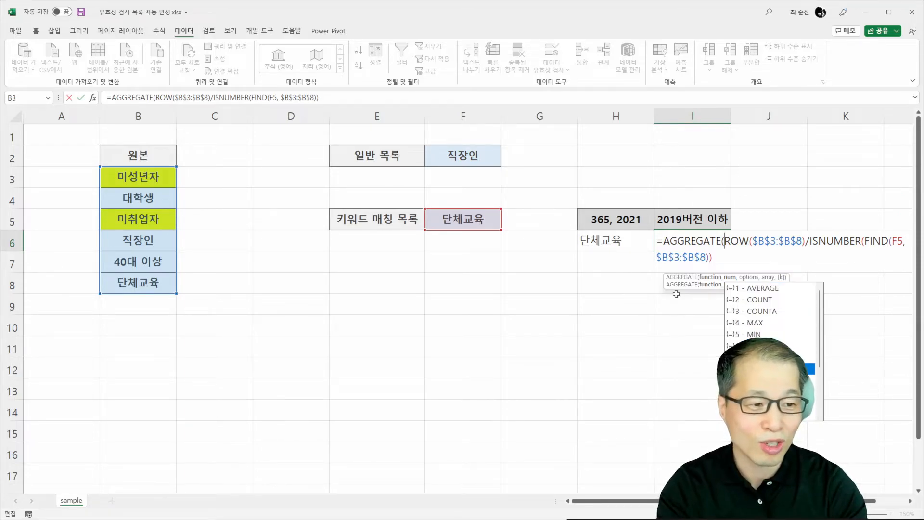
{"action": "key", "text": "Down"}
{"action": "key", "text": "Down"}
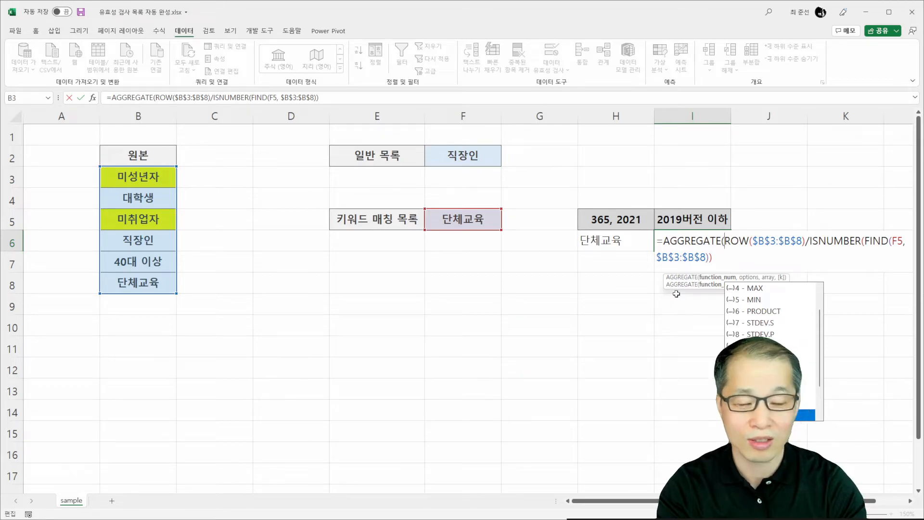
{"action": "key", "text": "Tab"}
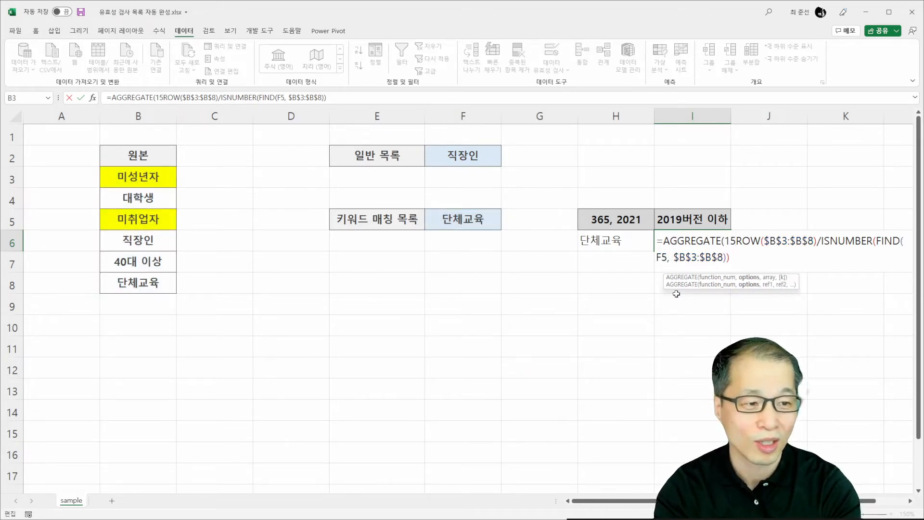
- Set AGGREGATE's options argument in I6 to 6 and make the ROW/ISNUMBER expression its array argument
{"action": "type", "text": ","}
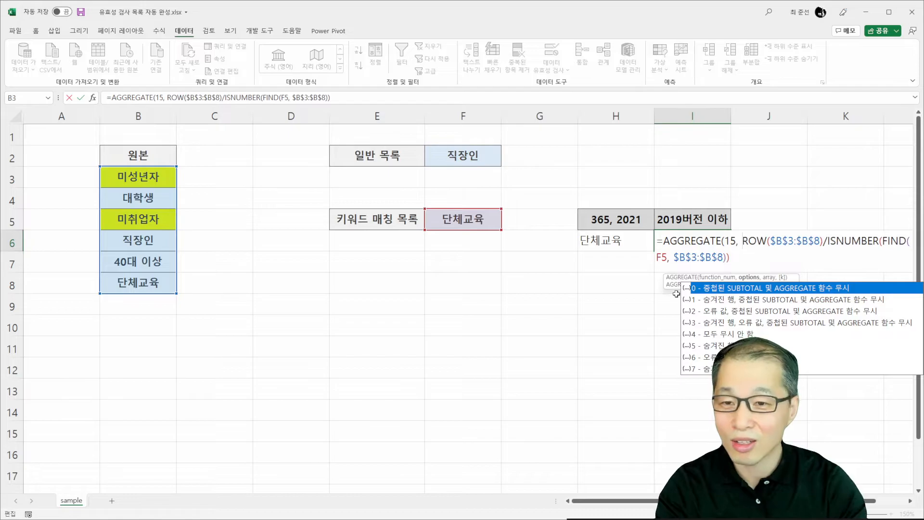
{"action": "key", "text": "Down"}
{"action": "key", "text": "Down"}
{"action": "key", "text": "Down"}
{"action": "key", "text": "Down"}
{"action": "key", "text": "Down"}
{"action": "key", "text": "Down"}
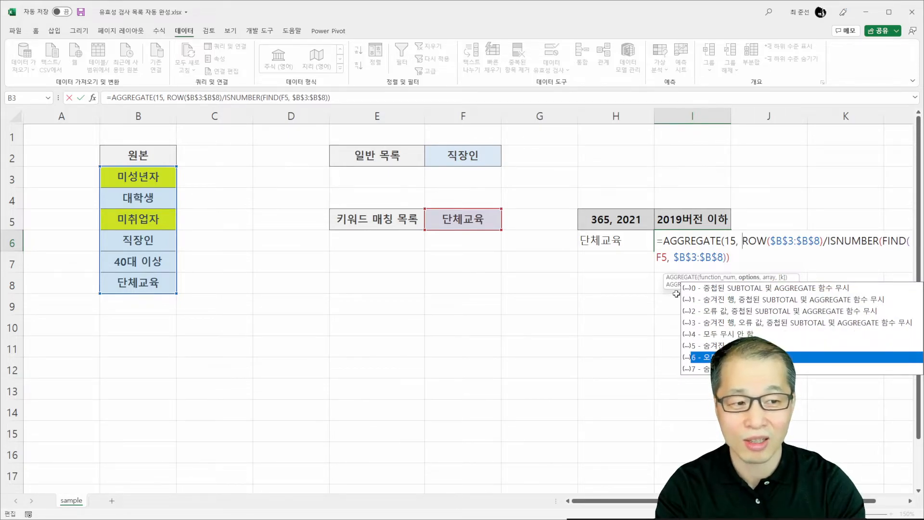
{"action": "key", "text": "Tab"}
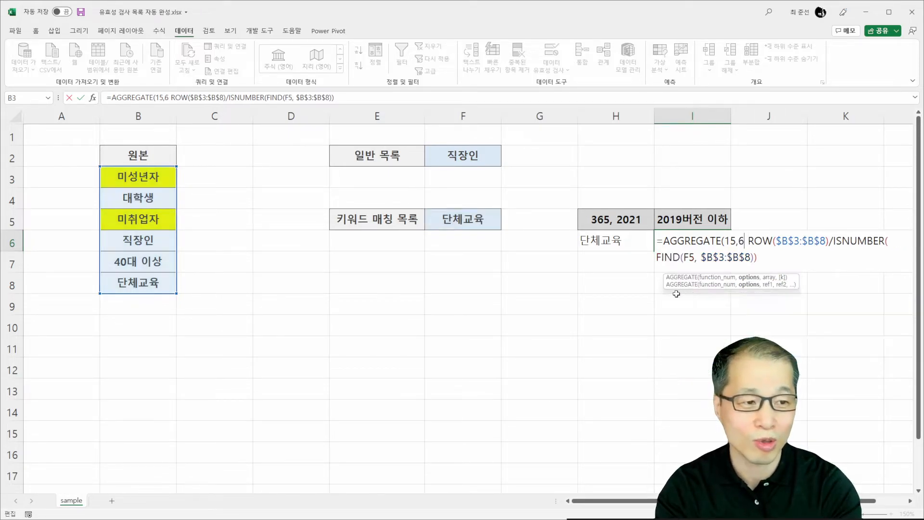
{"action": "type", "text": ","}
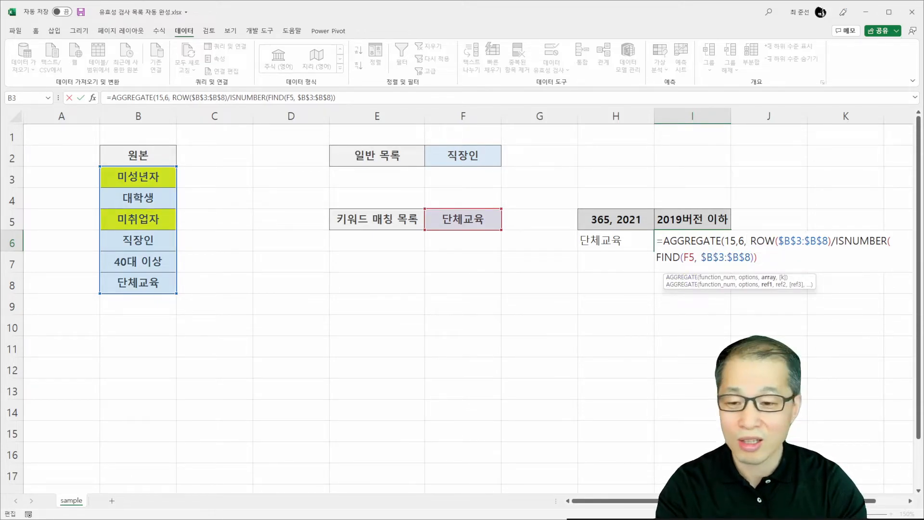
- Complete the I6 AGGREGATE formula with ROW(A1) as its k argument, enter it and fill it down to I10
{"action": "left_click", "coordinate": [767, 257]}
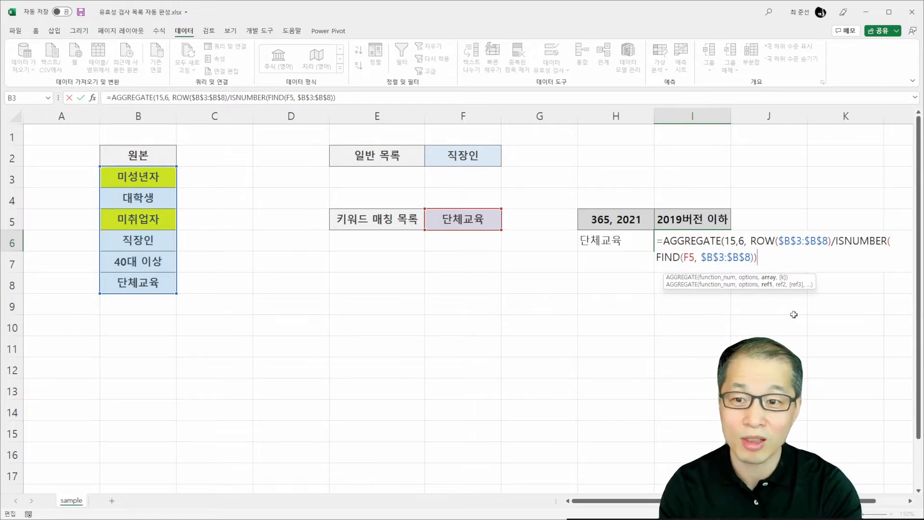
{"action": "type", "text": ", ROW(A10"}
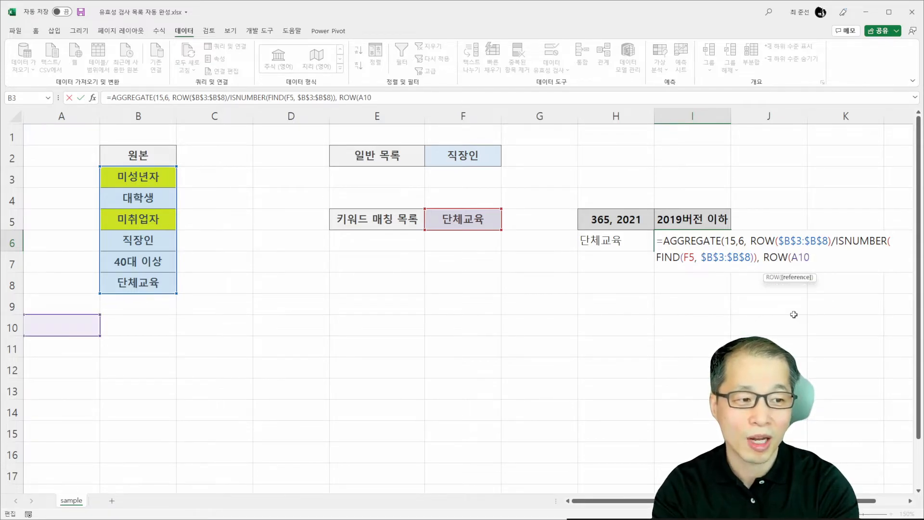
{"action": "key", "text": "BackSpace"}
{"action": "type", "text": "))"}
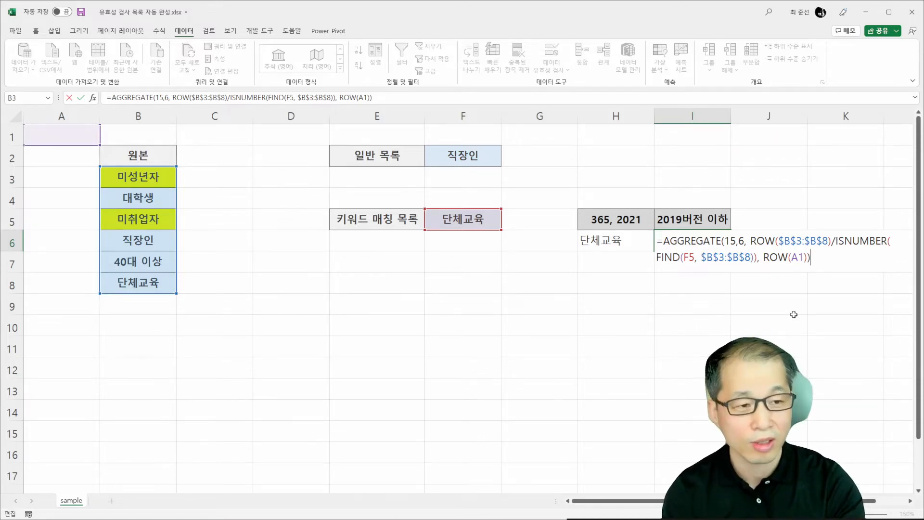
{"action": "key", "text": "Return"}
{"action": "left_click", "coordinate": [727, 245]}
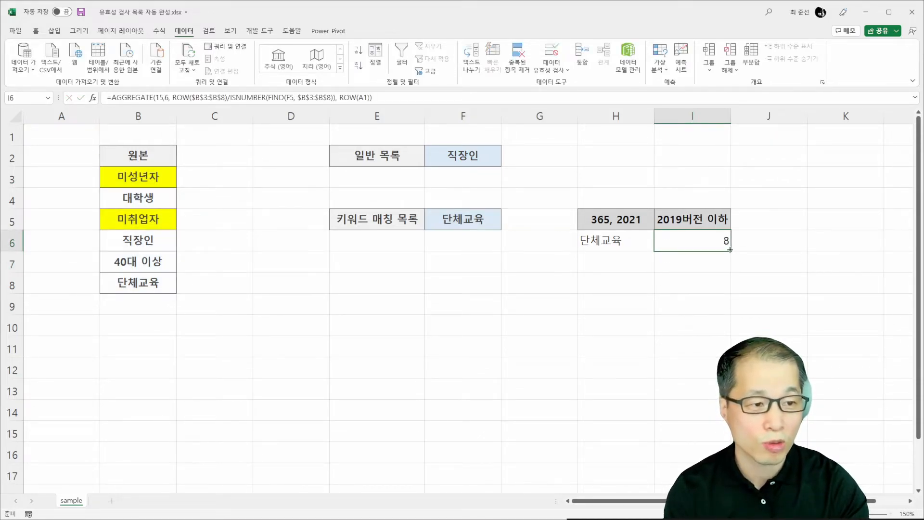
{"action": "left_click_drag", "start_coordinate": [729, 250], "coordinate": [727, 340]}
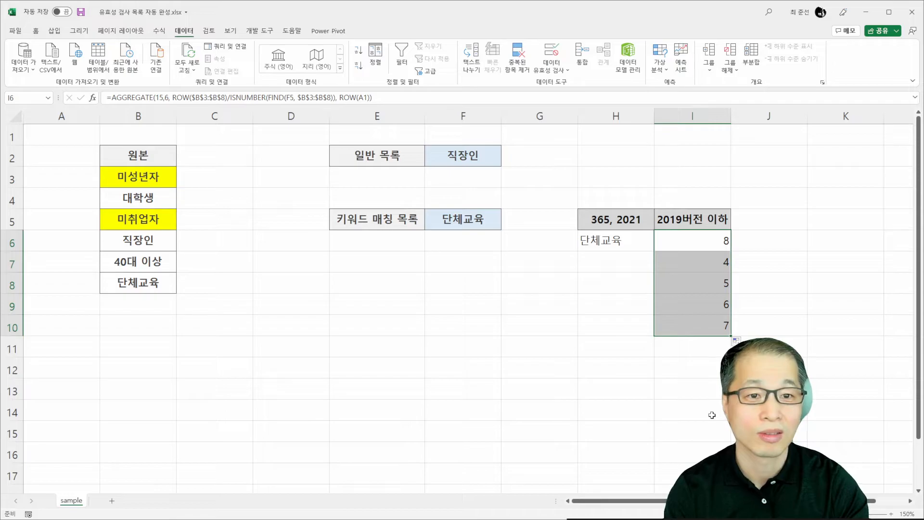
- Make the F5 reference in the I6 formula absolute ($F$5) and fill the corrected formula down to I11
{"action": "double_click", "coordinate": [710, 241]}
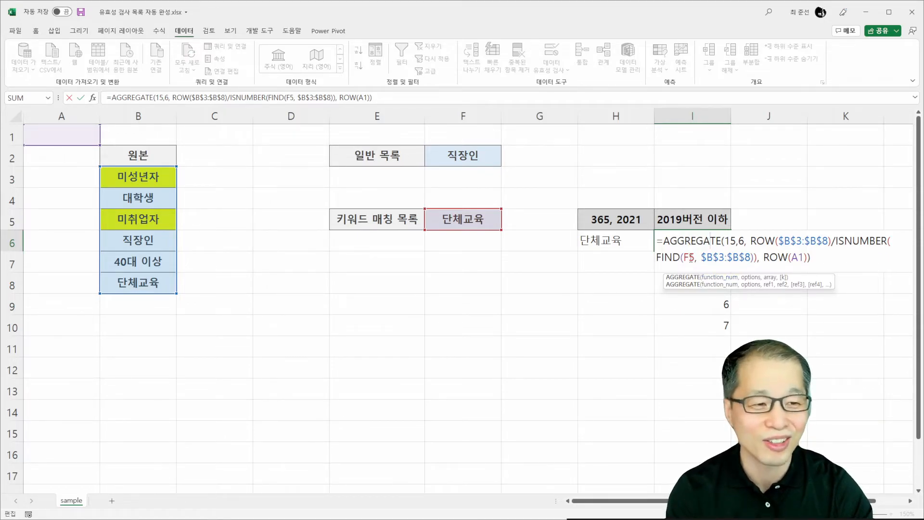
{"action": "left_click", "coordinate": [689, 258]}
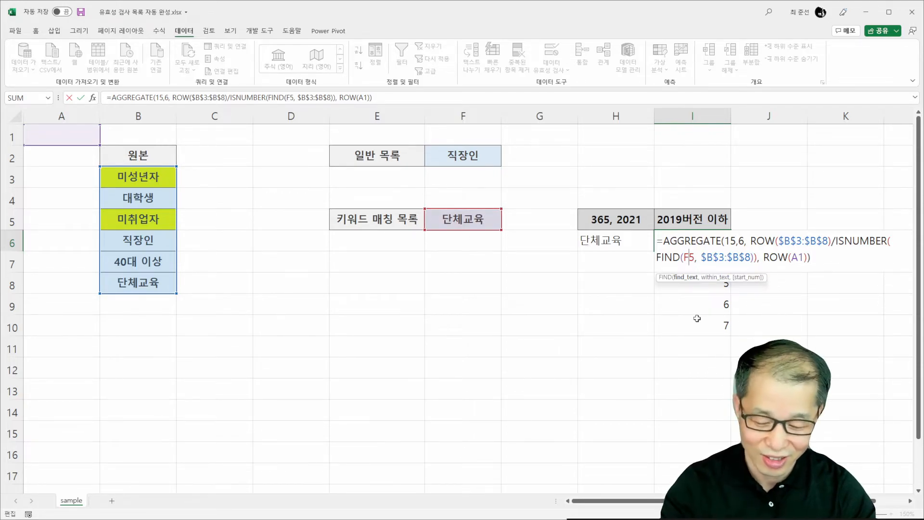
{"action": "key", "text": "F4"}
{"action": "key", "text": "Return"}
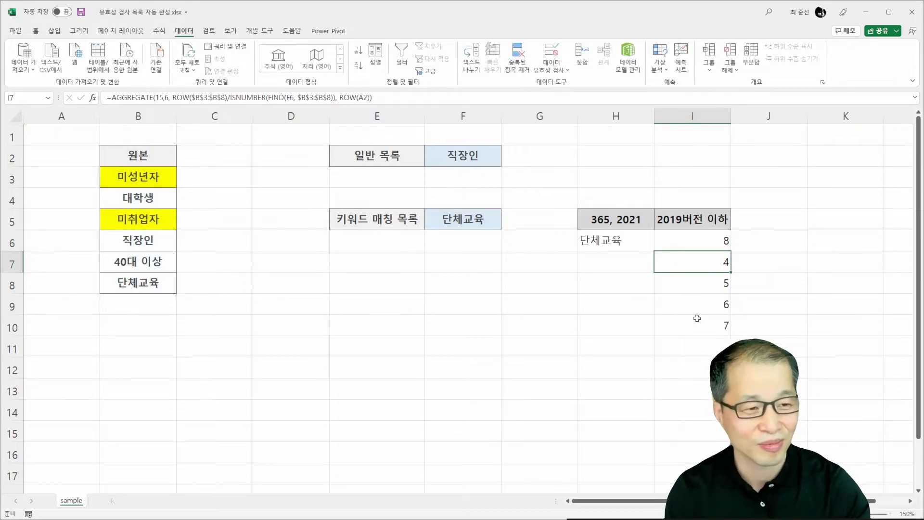
{"action": "left_click", "coordinate": [720, 242]}
{"action": "left_click_drag", "start_coordinate": [730, 252], "coordinate": [719, 353]}
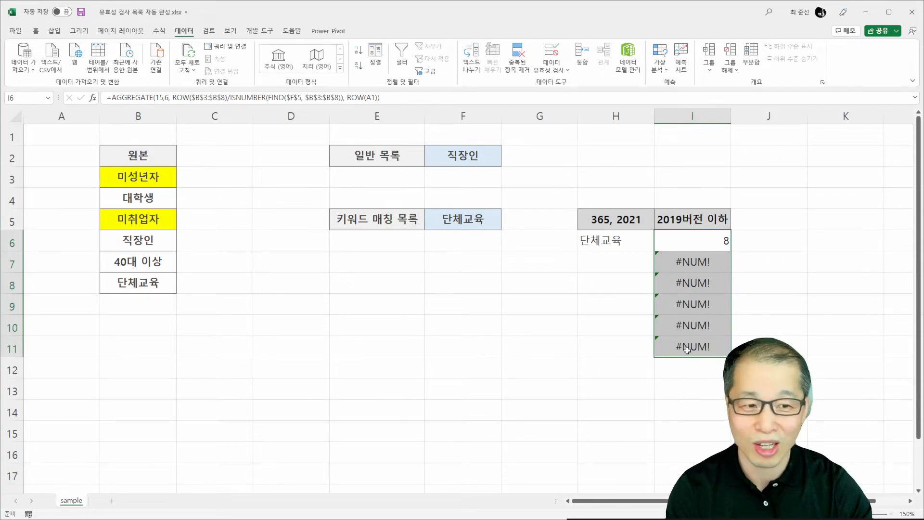
- Replace the keyword in the F5 keyword-matching cell with 미
{"action": "left_click", "coordinate": [481, 219]}
{"action": "type", "text": "AL"}
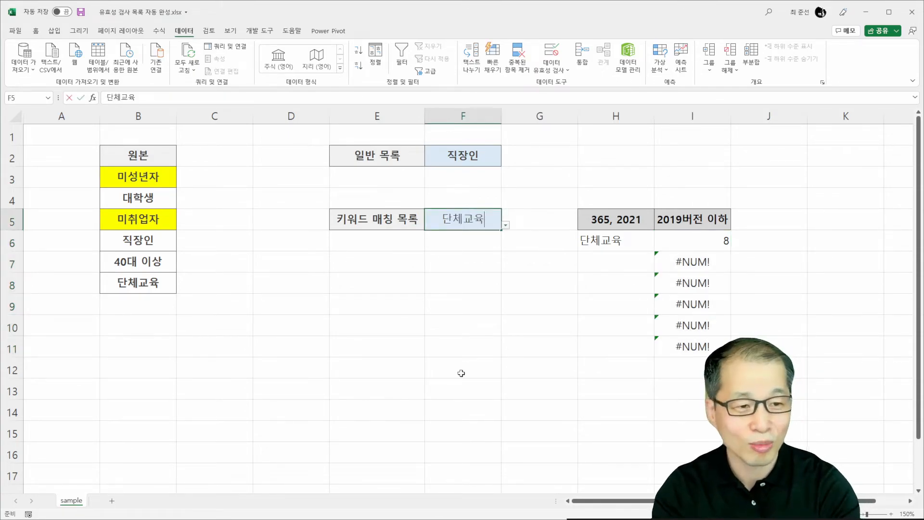
{"action": "key", "text": "BackSpace"}
{"action": "key", "text": "BackSpace"}
{"action": "type", "text": "미"}
{"action": "key", "text": "Return"}
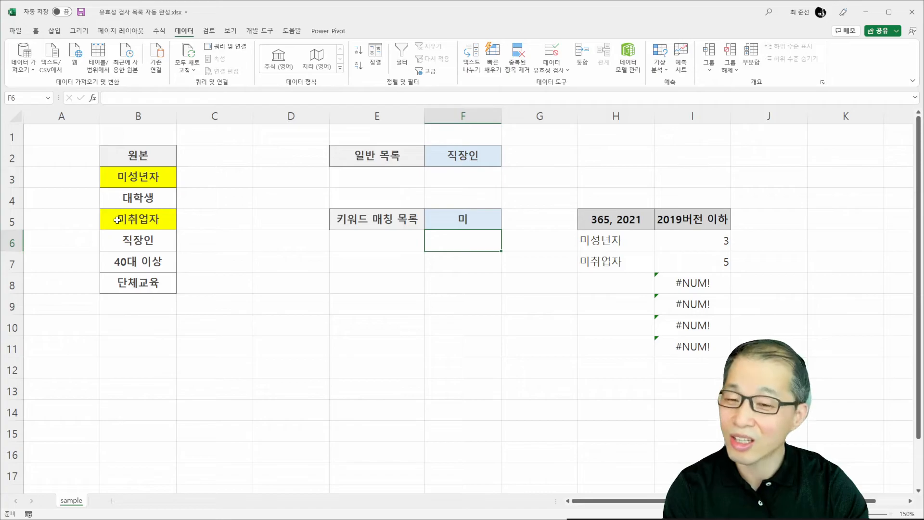
- Wrap the AGGREGATE formula in I6 in INDEX, with column B:B as the array and AGGREGATE as the row_num argument
{"action": "left_click", "coordinate": [713, 247]}
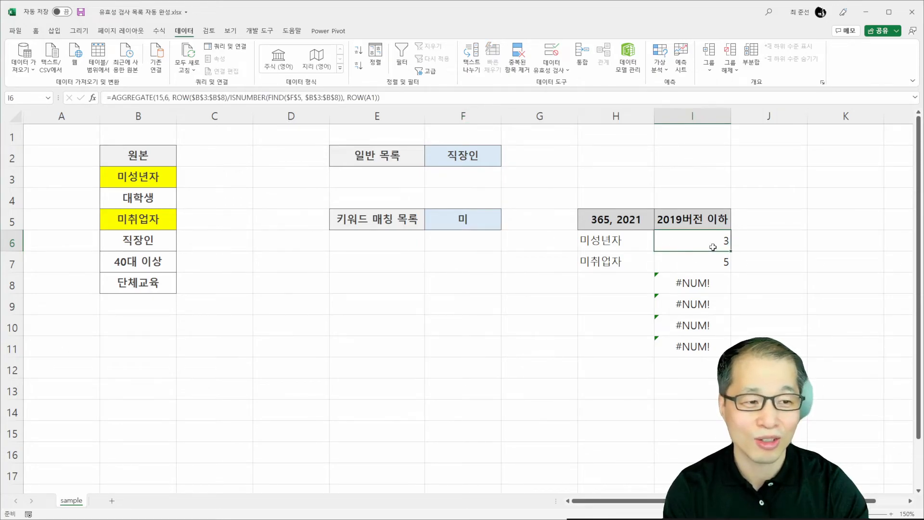
{"action": "double_click", "coordinate": [676, 249]}
{"action": "left_click", "coordinate": [662, 242]}
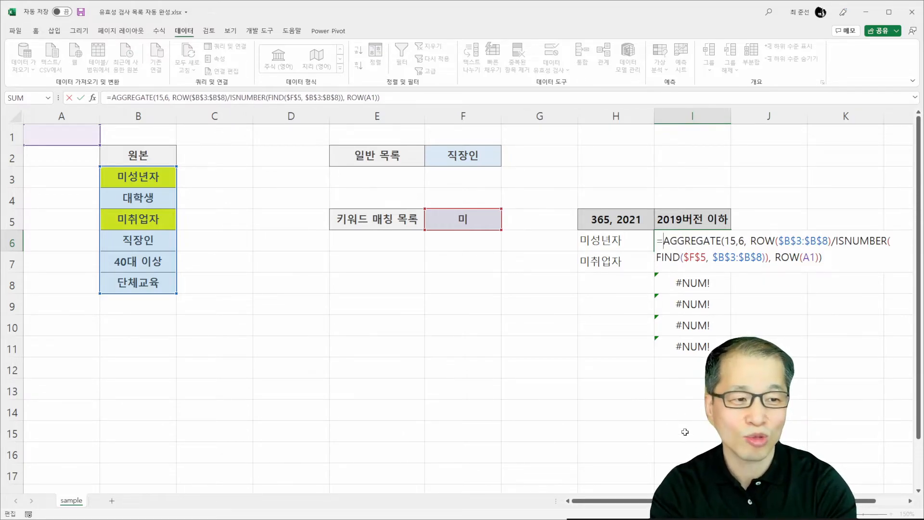
{"action": "type", "text": "INDEX("}
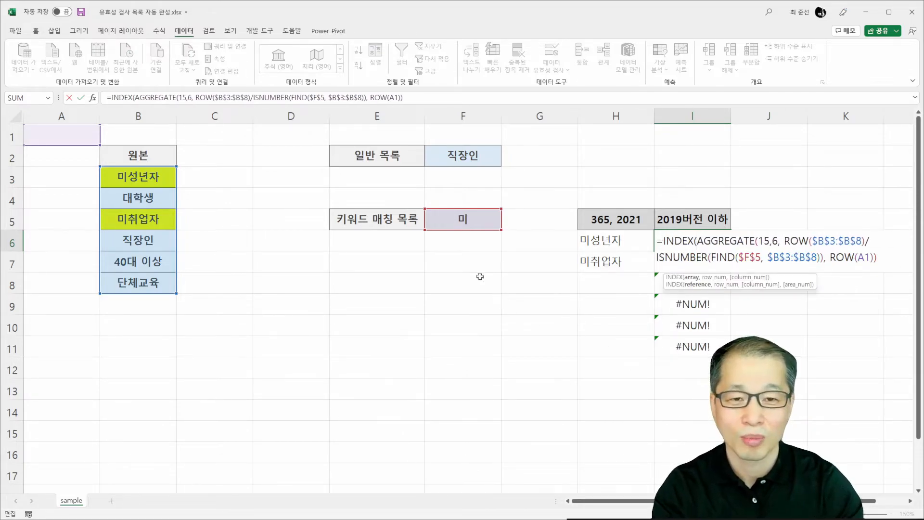
{"action": "left_click", "coordinate": [138, 120]}
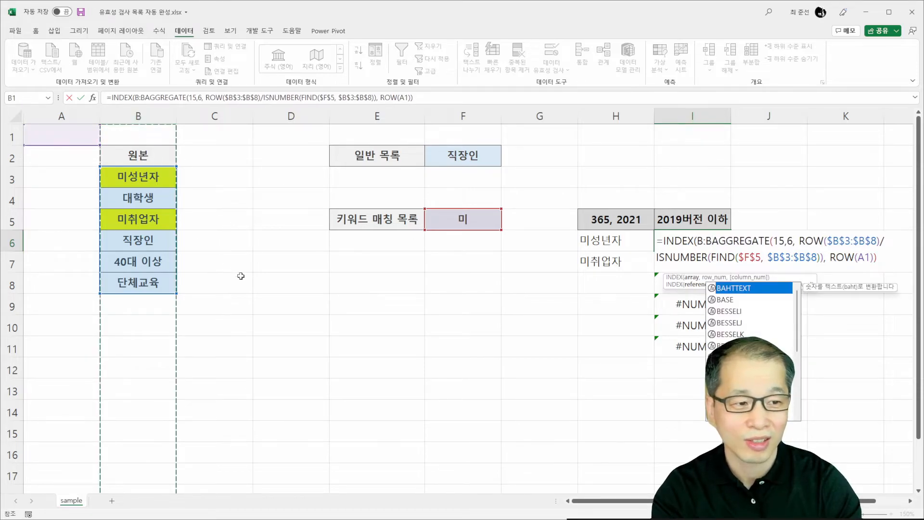
{"action": "type", "text": ","}
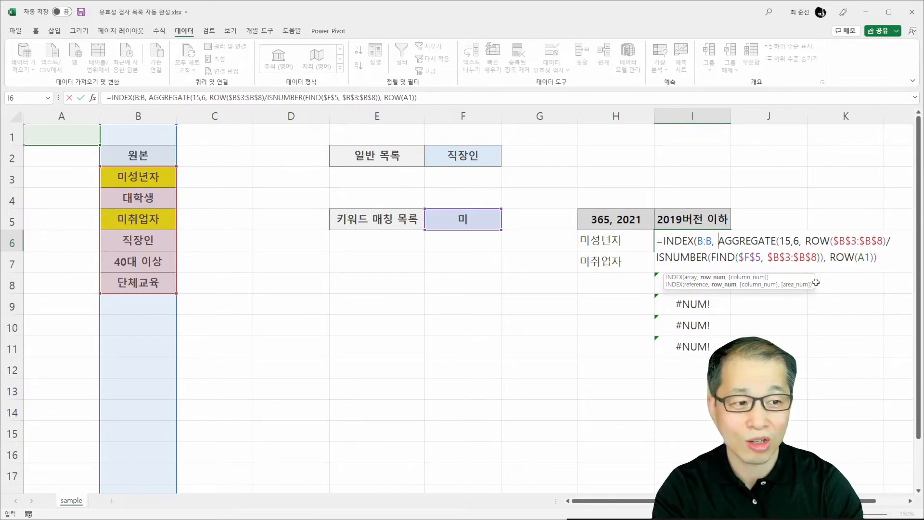
{"action": "left_click", "coordinate": [881, 263]}
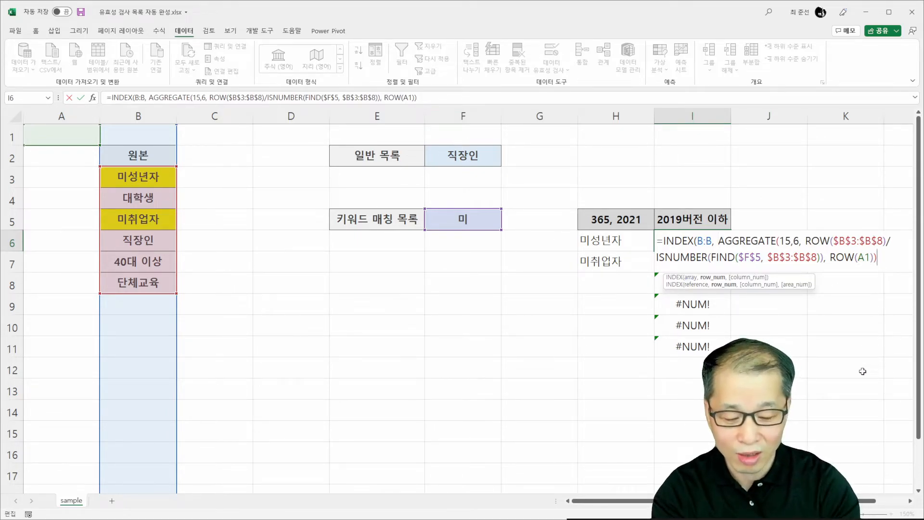
{"action": "type", "text": ")"}
- Insert IFERROR at the start of the I6 formula so that the whole INDEX expression becomes its value argument
{"action": "left_click", "coordinate": [664, 241]}
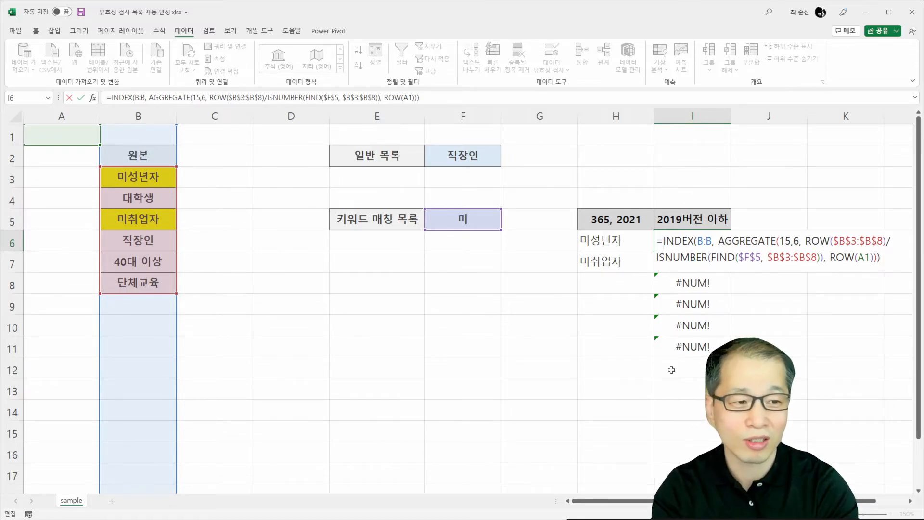
{"action": "type", "text": "IFERRO"}
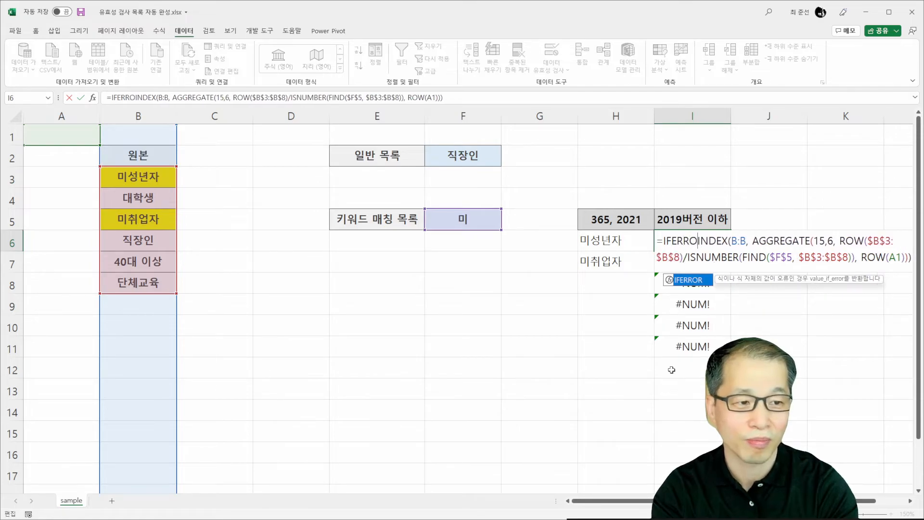
{"action": "type", "text": "R("}
{"action": "key", "text": "Right"}
{"action": "key", "text": "Right"}
{"action": "key", "text": "Right"}
{"action": "key", "text": "Right"}
{"action": "key", "text": "Right"}
{"action": "key", "text": "Right"}
{"action": "key", "text": "Right"}
{"action": "key", "text": "Right"}
{"action": "key", "text": "Right"}
{"action": "key", "text": "Right"}
{"action": "key", "text": "Right"}
{"action": "key", "text": "Right"}
{"action": "key", "text": "Right"}
{"action": "key", "text": "Right"}
{"action": "key", "text": "Right"}
{"action": "key", "text": "Right"}
{"action": "key", "text": "Right"}
{"action": "key", "text": "Right"}
{"action": "key", "text": "Right"}
{"action": "key", "text": "Right"}
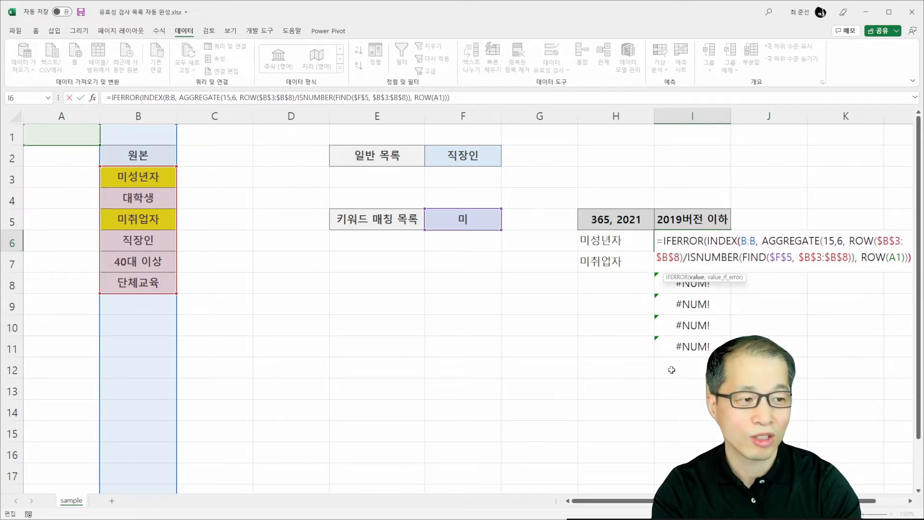
- Set IFERROR's value_if_error argument in I6 to "-", close the function and enter the formula
{"action": "type", "text": ","}
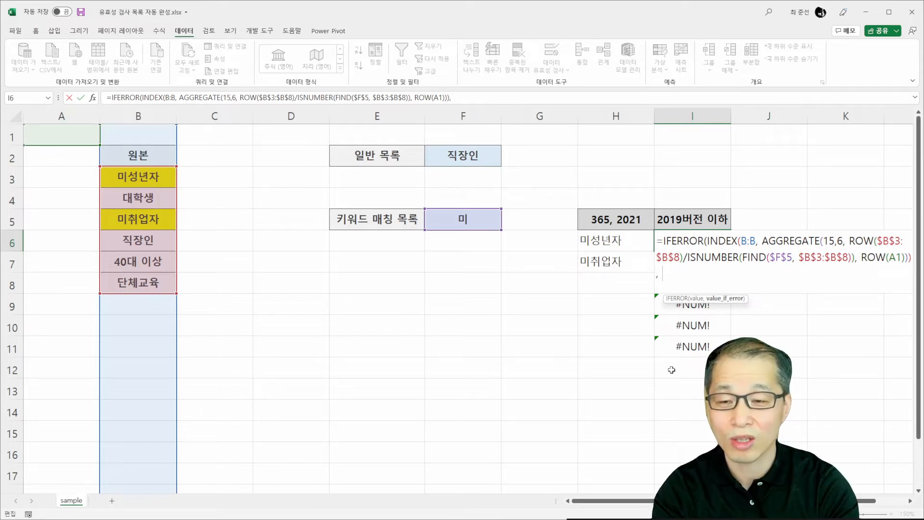
{"action": "type", "text": "\"\""}
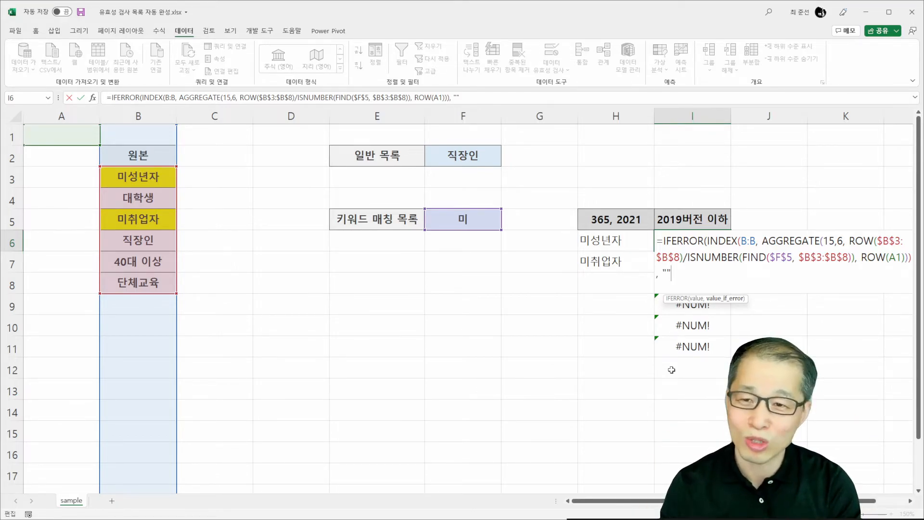
{"action": "key", "text": "BackSpace"}
{"action": "type", "text": "-"}
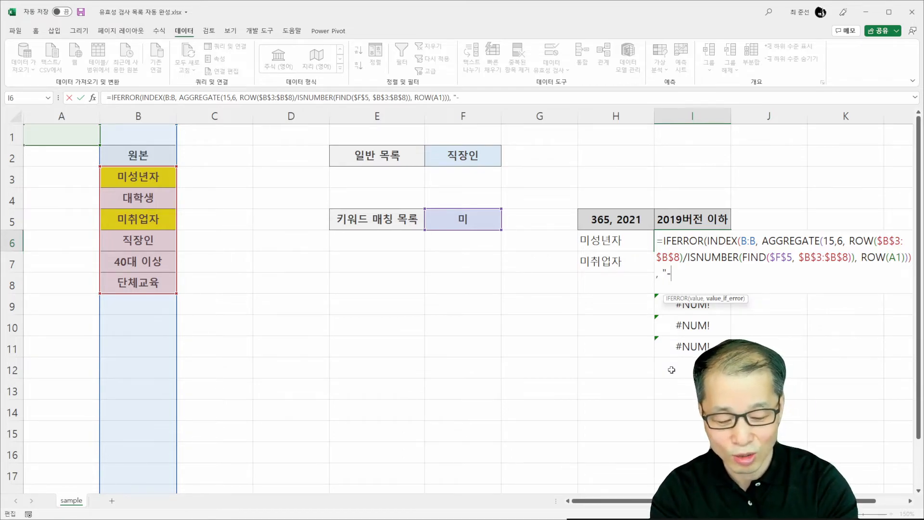
{"action": "type", "text": "\")"}
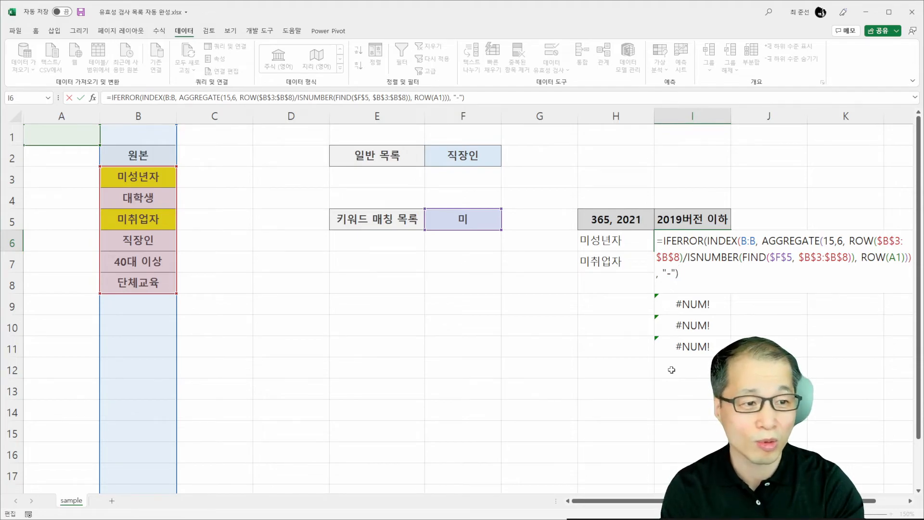
{"action": "key", "text": "Return"}
- Fill the I6 formula down to I11 and compare the listed matches with the keyword in F5
{"action": "left_click", "coordinate": [708, 246]}
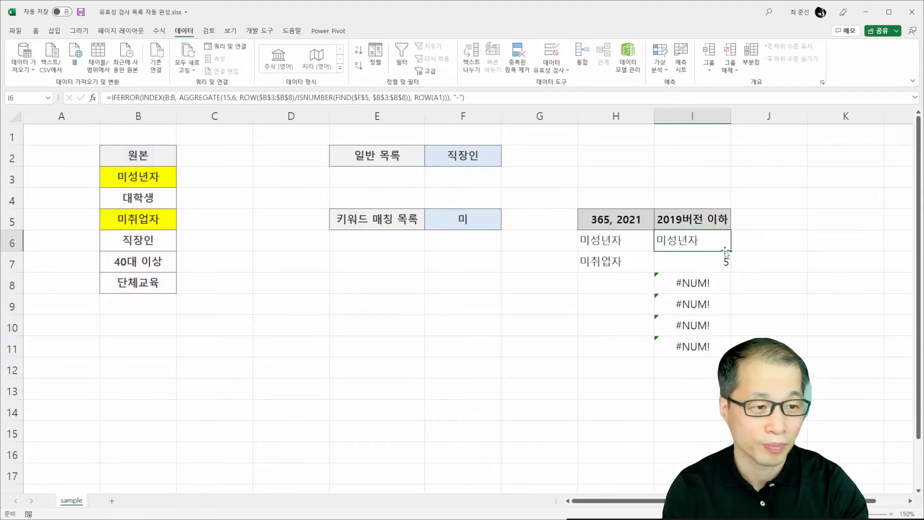
{"action": "left_click_drag", "start_coordinate": [732, 254], "coordinate": [731, 355]}
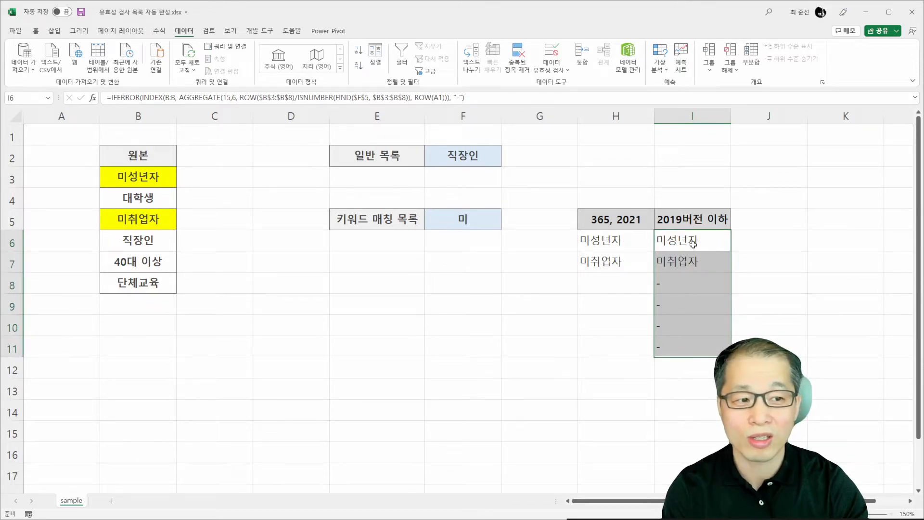
{"action": "left_click", "coordinate": [686, 286]}
{"action": "left_click_drag", "start_coordinate": [691, 239], "coordinate": [698, 257]}
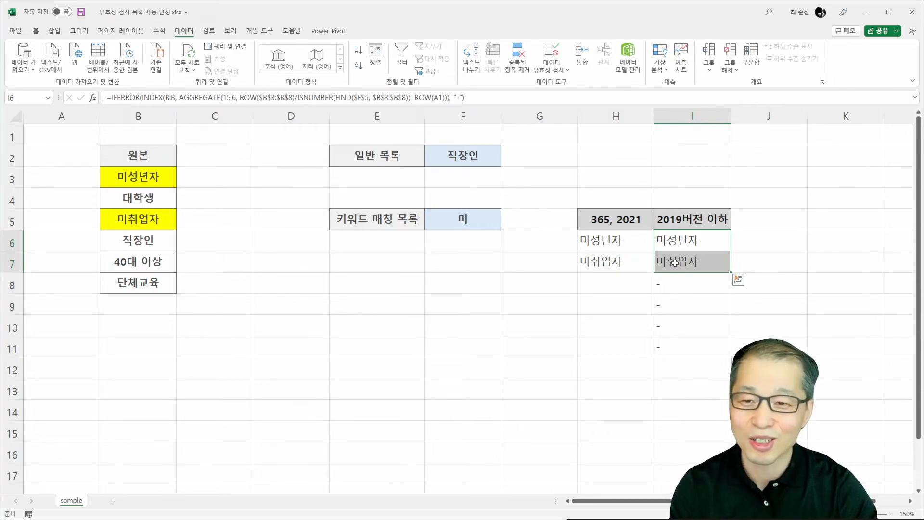
{"action": "left_click", "coordinate": [680, 246]}
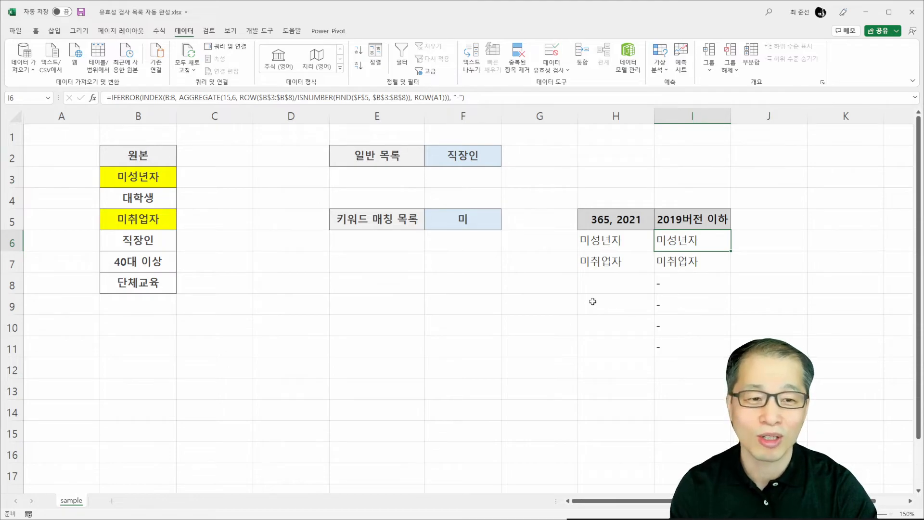
{"action": "left_click", "coordinate": [468, 222]}
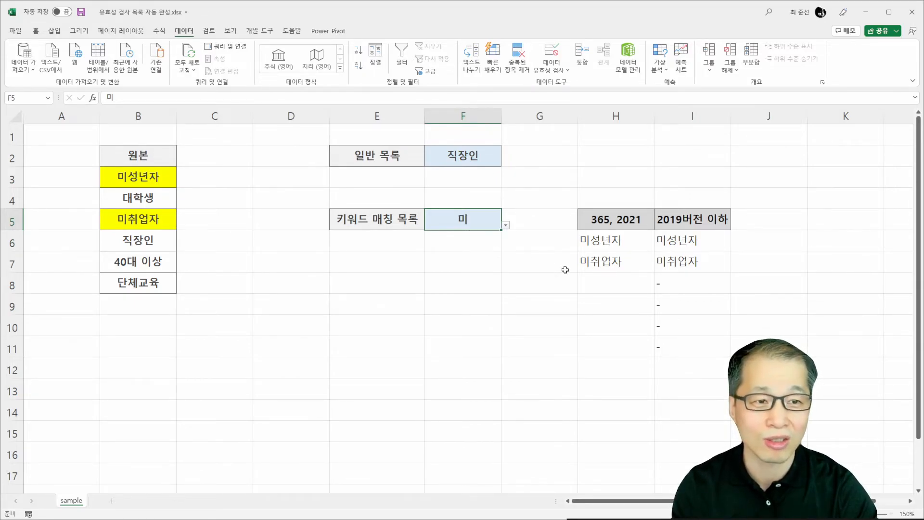
- Start a new workbook-scoped defined name from I6 and name it 필터
{"action": "left_click", "coordinate": [672, 239]}
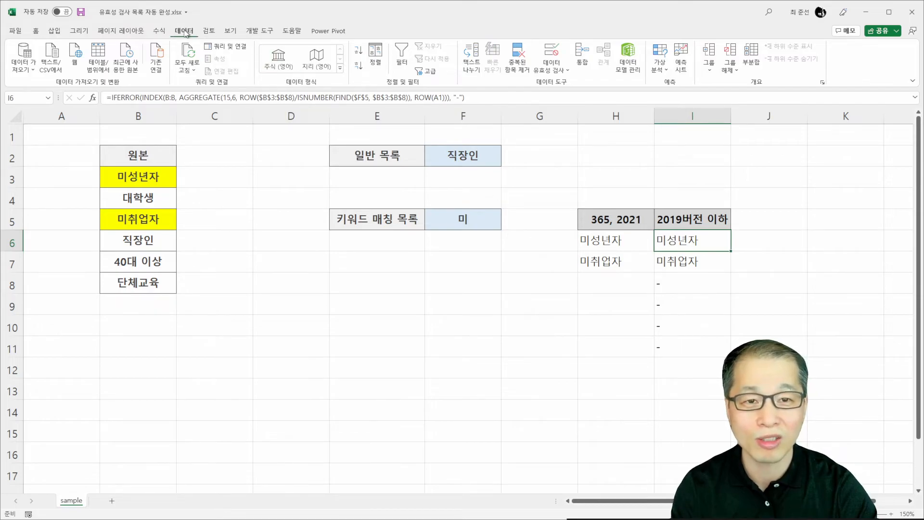
{"action": "left_click", "coordinate": [159, 31]}
{"action": "left_click", "coordinate": [290, 58]}
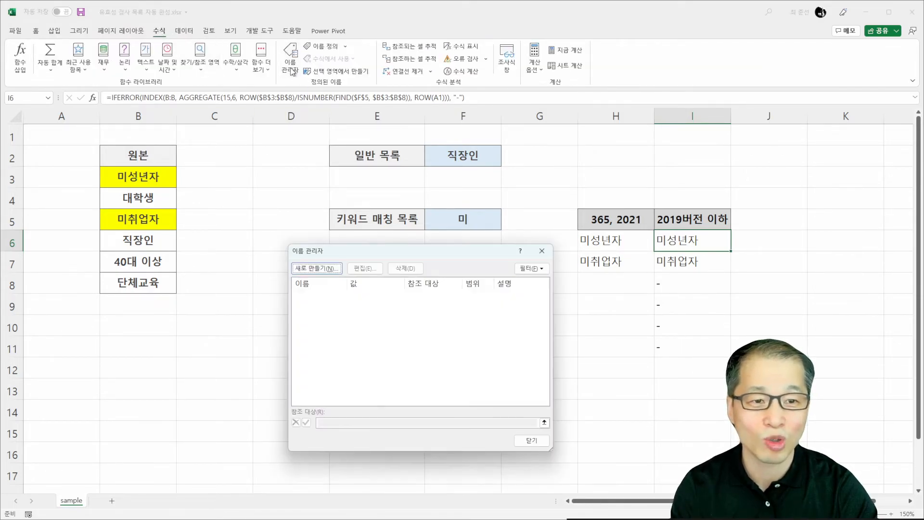
{"action": "left_click", "coordinate": [323, 272]}
{"action": "left_click_drag", "start_coordinate": [396, 305], "coordinate": [401, 259]}
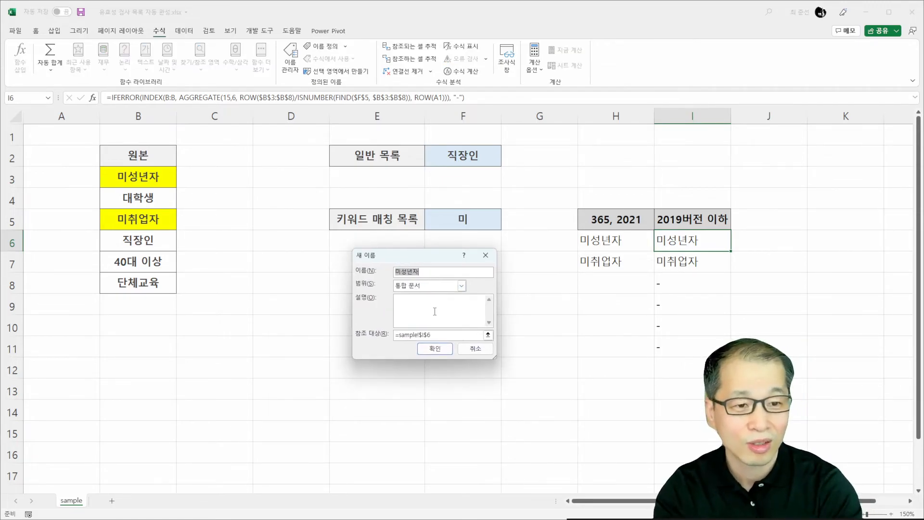
{"action": "type", "text": "vlfxj"}
{"action": "key", "text": "BackSpace"}
{"action": "key", "text": "BackSpace"}
{"action": "key", "text": "BackSpace"}
{"action": "key", "text": "BackSpace"}
{"action": "key", "text": "BackSpace"}
{"action": "key", "text": "Hangul"}
{"action": "type", "text": "필터"}
- Begin the name's reference as an OFFSET formula starting at sample!$I$6 with row and column offsets of 0
{"action": "left_click_drag", "start_coordinate": [437, 335], "coordinate": [332, 355]}
{"action": "type", "text": "=O"}
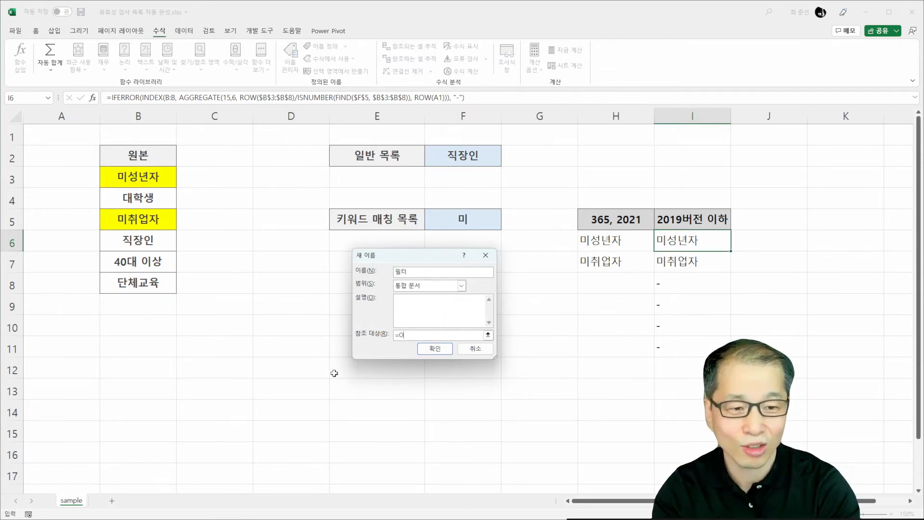
{"action": "type", "text": "FFSETR"}
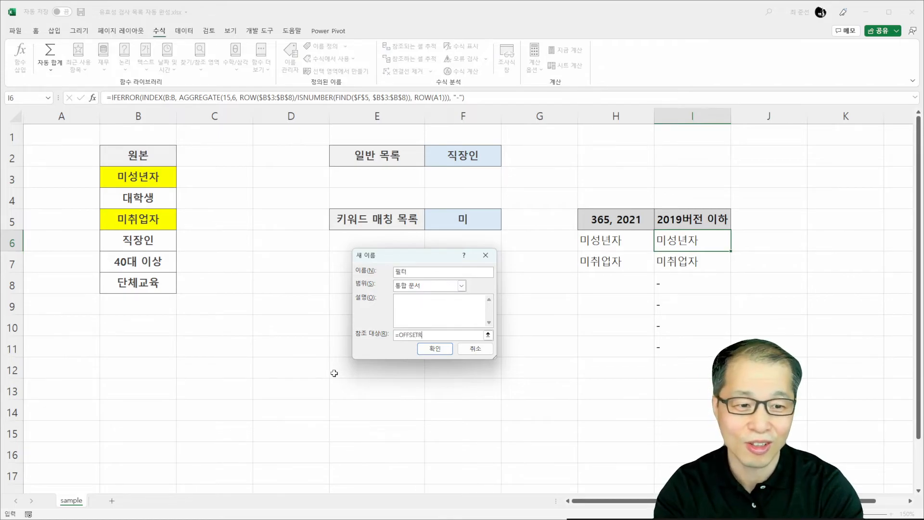
{"action": "key", "text": "BackSpace"}
{"action": "type", "text": "("}
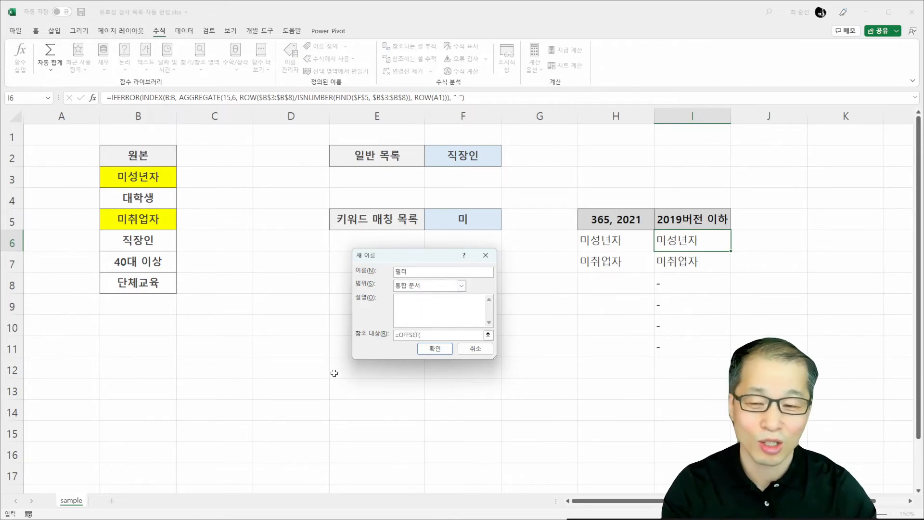
{"action": "left_click", "coordinate": [691, 245]}
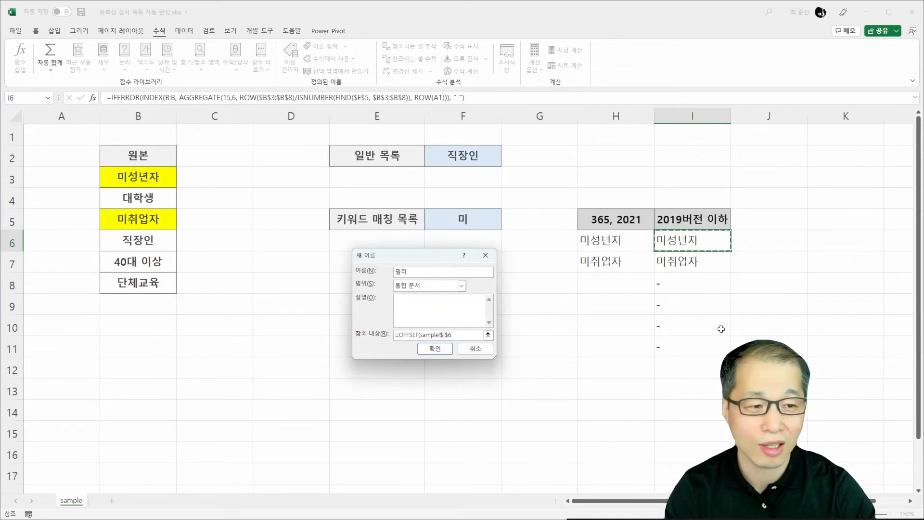
{"action": "type", "text": ", 0, 0"}
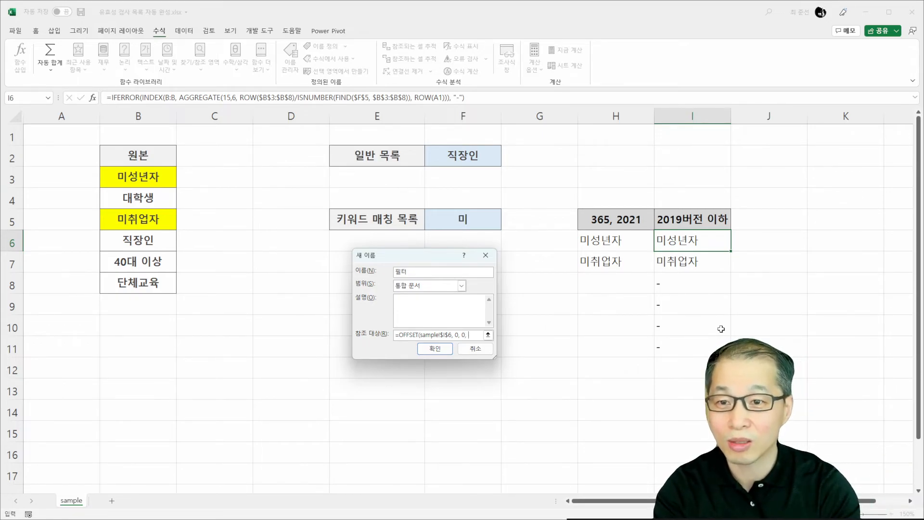
- Set the OFFSET height to COUNTIF(sample!$I$6:$I$11, "<>-"), save the name 필터 and check the range it refers to
{"action": "type", "text": ", COUNTIF("}
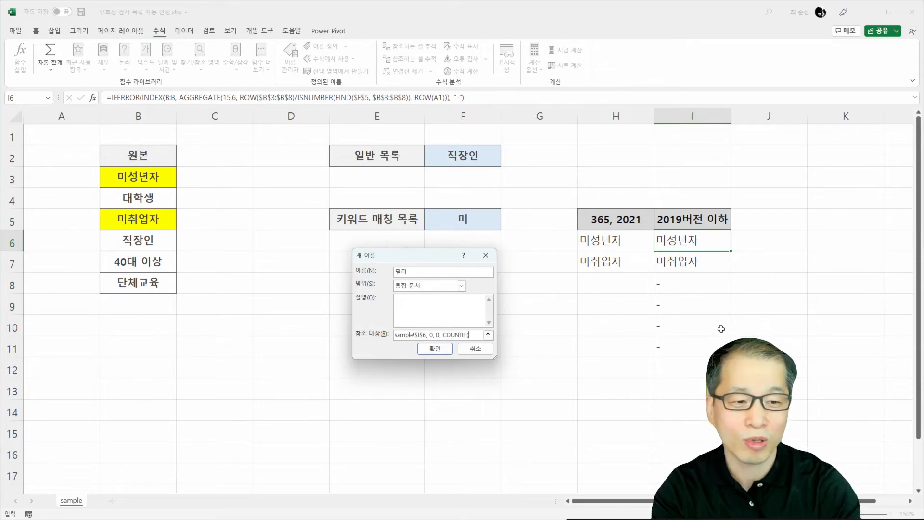
{"action": "left_click_drag", "start_coordinate": [678, 240], "coordinate": [682, 343]}
{"action": "type", "text": ", "}
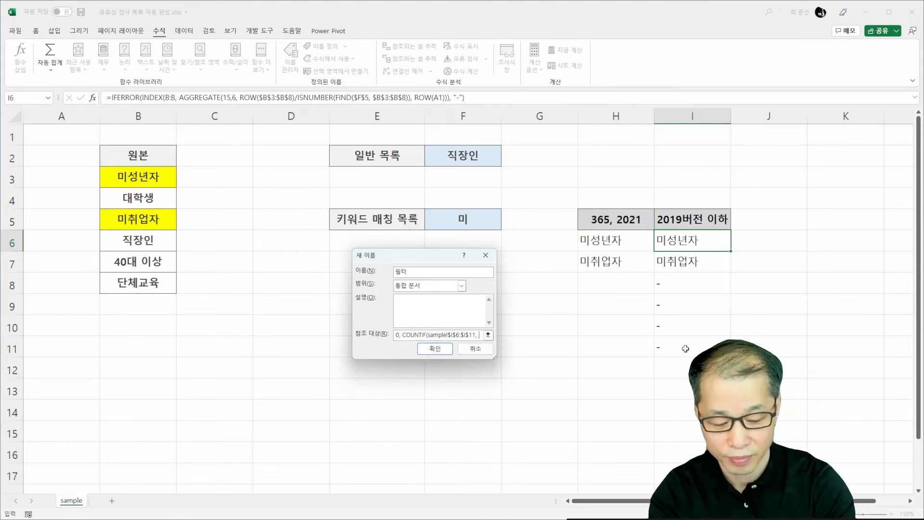
{"action": "type", "text": "\""}
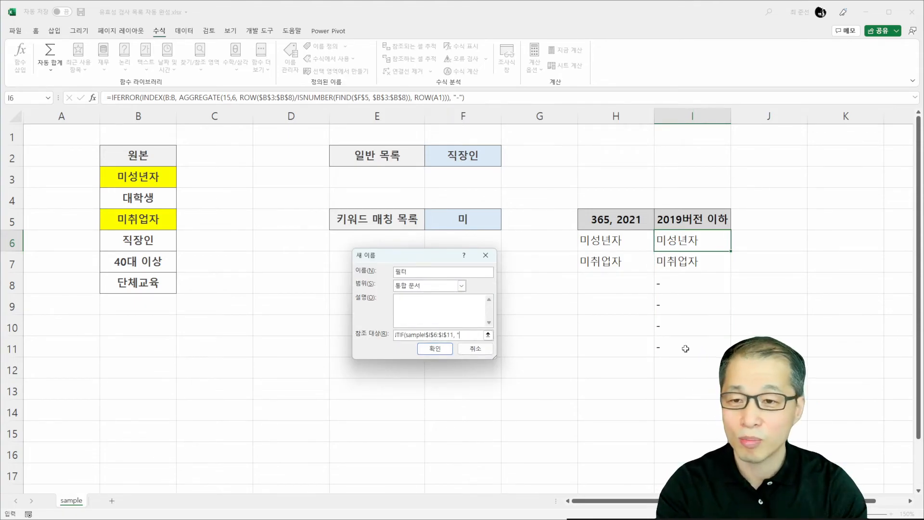
{"action": "type", "text": "<>"}
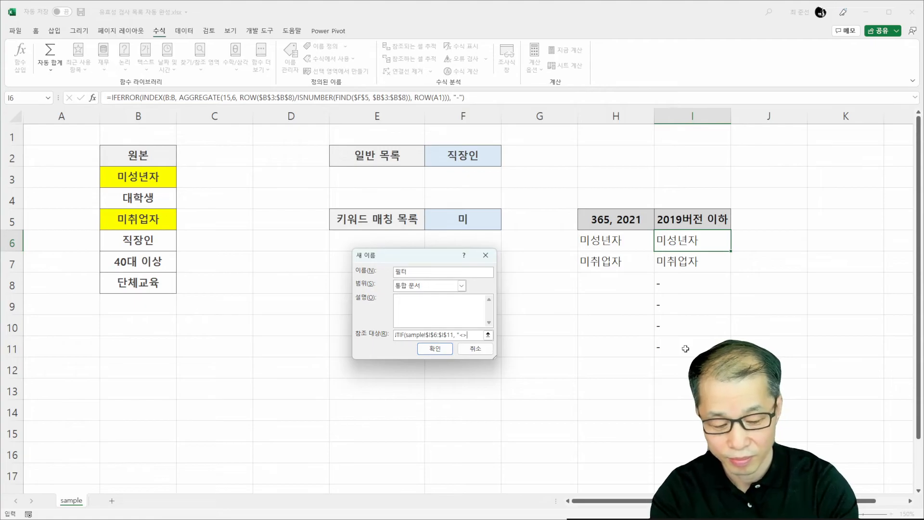
{"action": "type", "text": "-\")"}
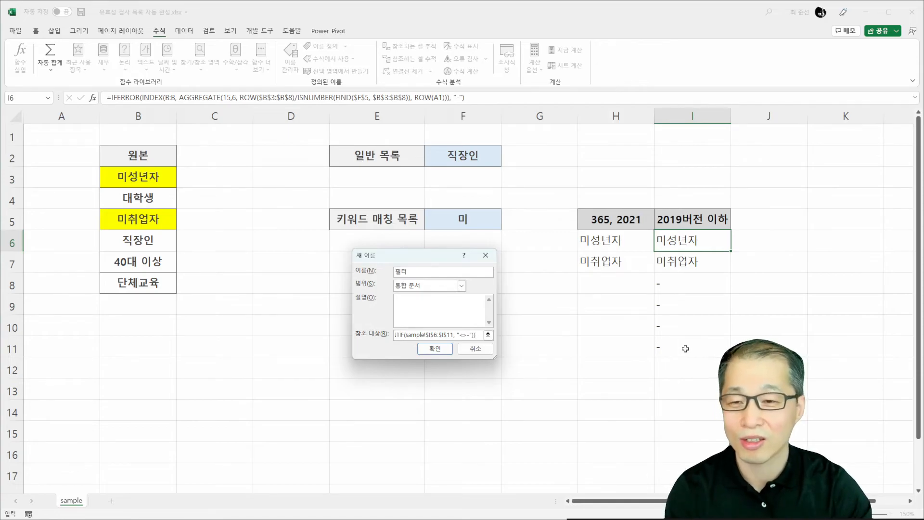
{"action": "left_click", "coordinate": [445, 353]}
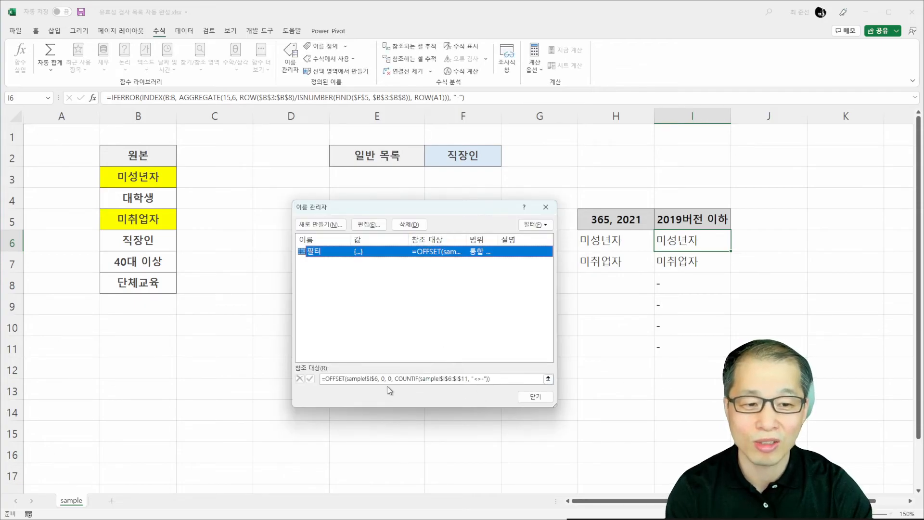
{"action": "left_click", "coordinate": [509, 378]}
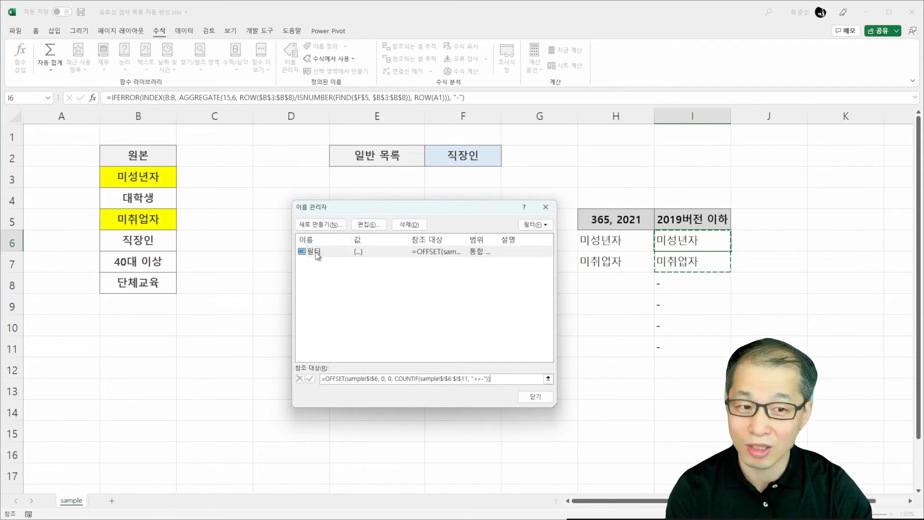
- Change the source of F5's data validation list to =필터, keeping the list type
{"action": "left_click", "coordinate": [535, 396]}
{"action": "left_click", "coordinate": [476, 225]}
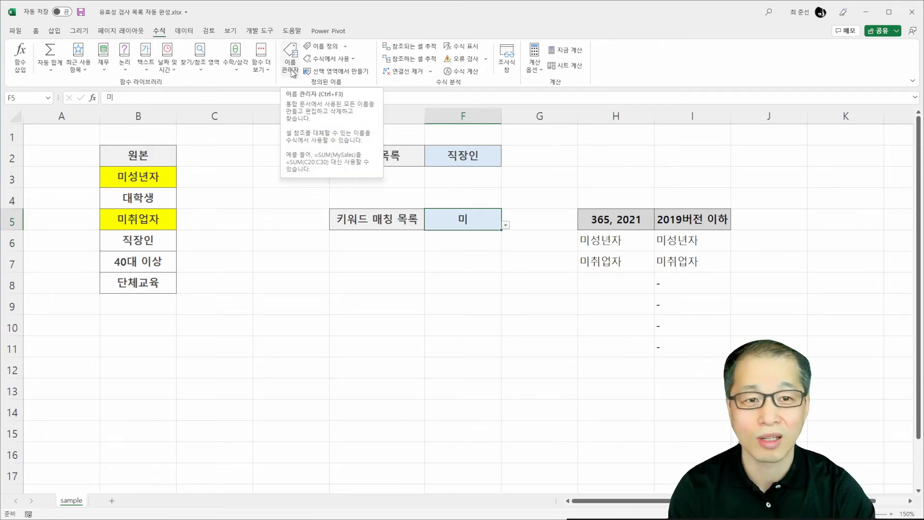
{"action": "left_click", "coordinate": [188, 32]}
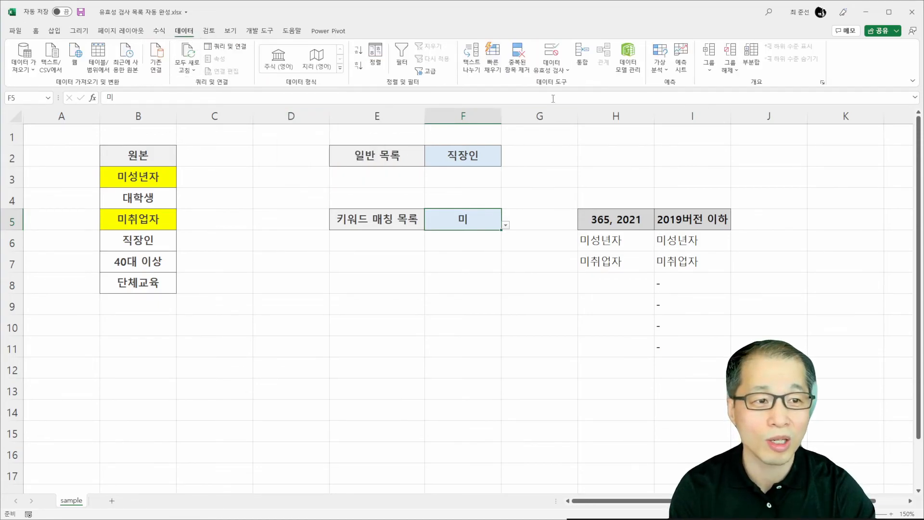
{"action": "left_click", "coordinate": [551, 52]}
{"action": "left_click_drag", "start_coordinate": [446, 224], "coordinate": [442, 259]}
{"action": "double_click", "coordinate": [343, 361]}
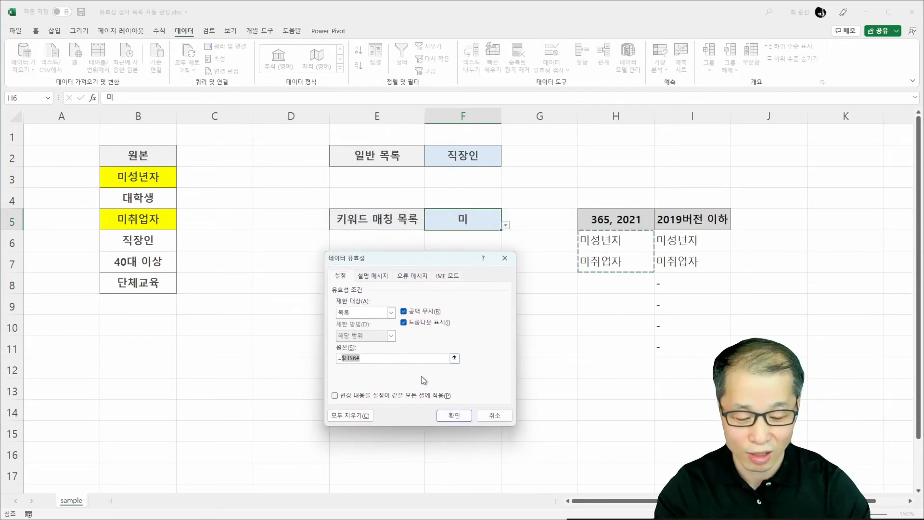
{"action": "key", "text": "BackSpace"}
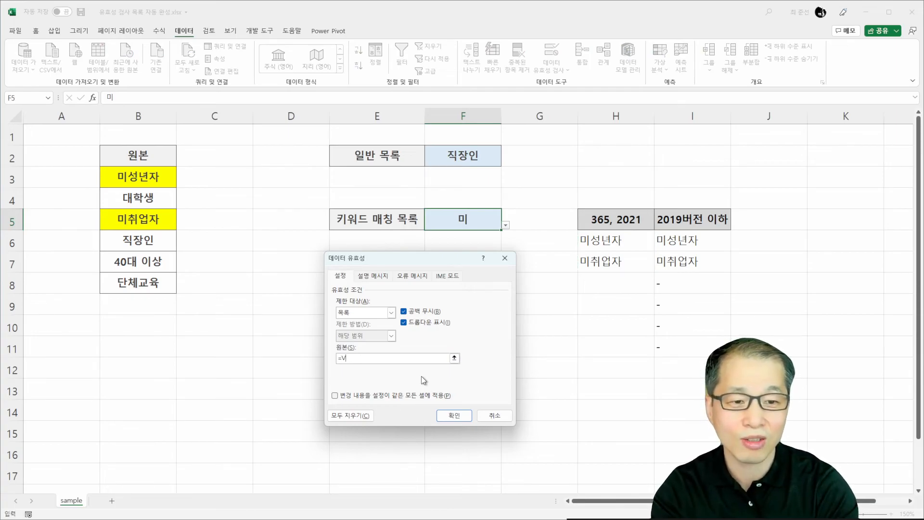
{"action": "type", "text": "필터"}
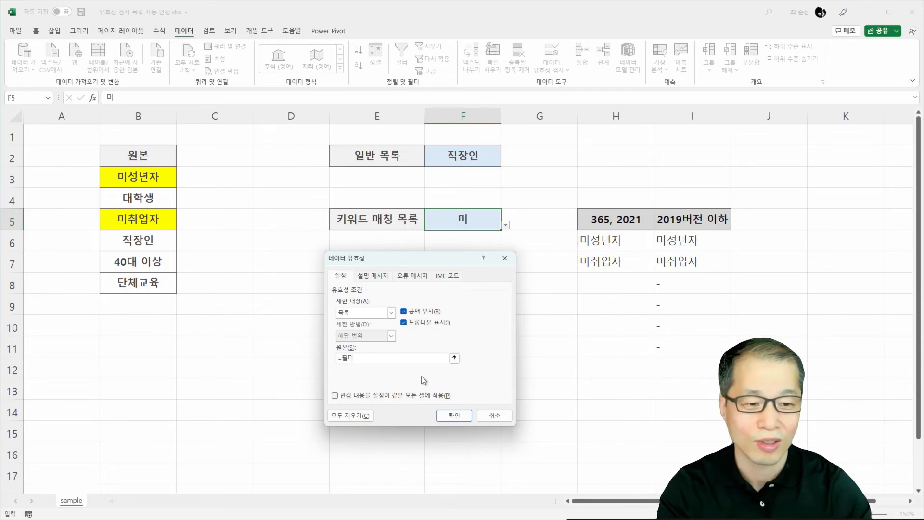
{"action": "left_click", "coordinate": [447, 420]}
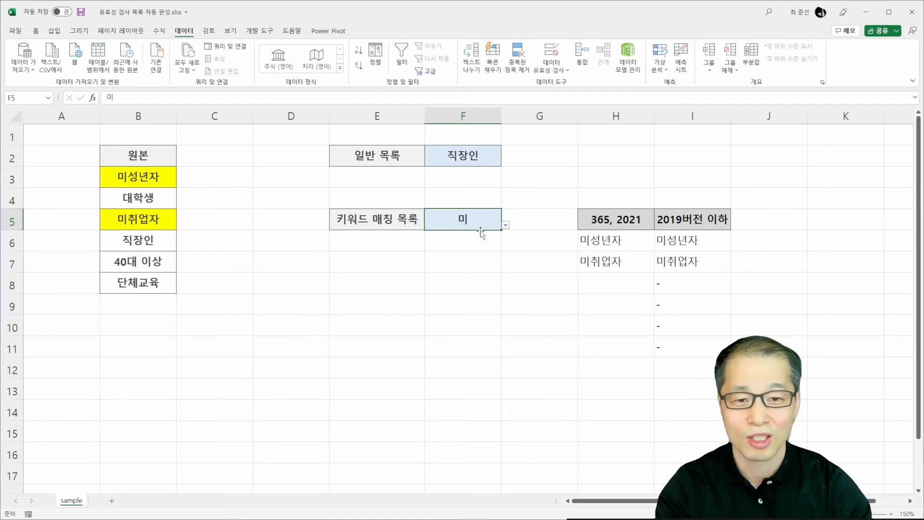
- Test the F5 drop-down with the keyword 대, choosing 대학생, and with the keyword 단, choosing 단체교육
{"action": "type", "text": "대"}
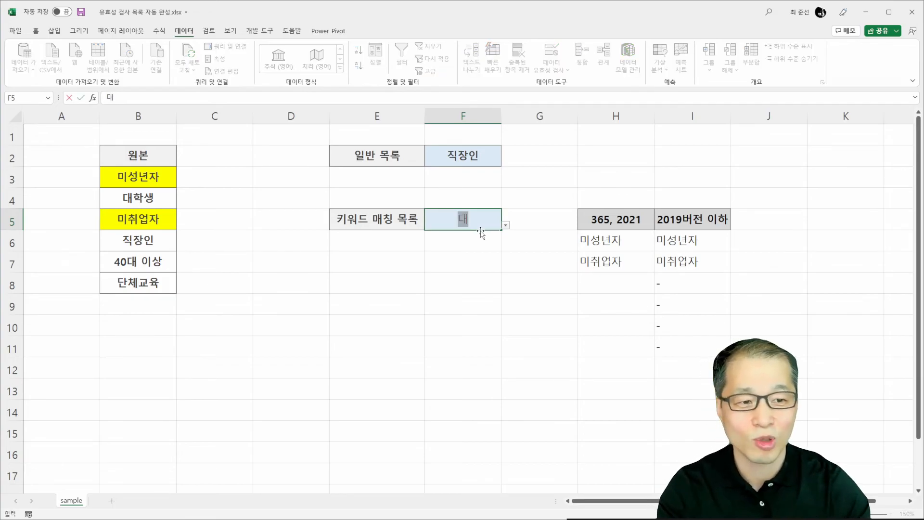
{"action": "left_click", "coordinate": [506, 225]}
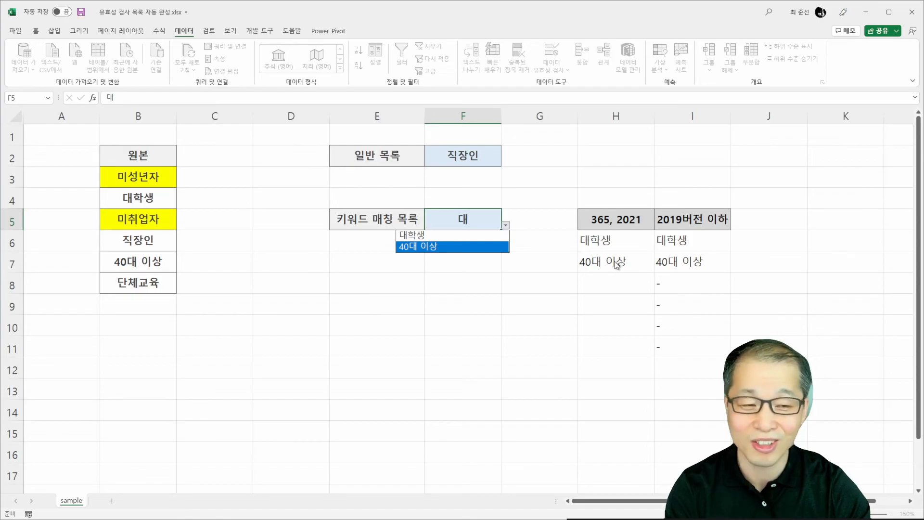
{"action": "left_click", "coordinate": [461, 238]}
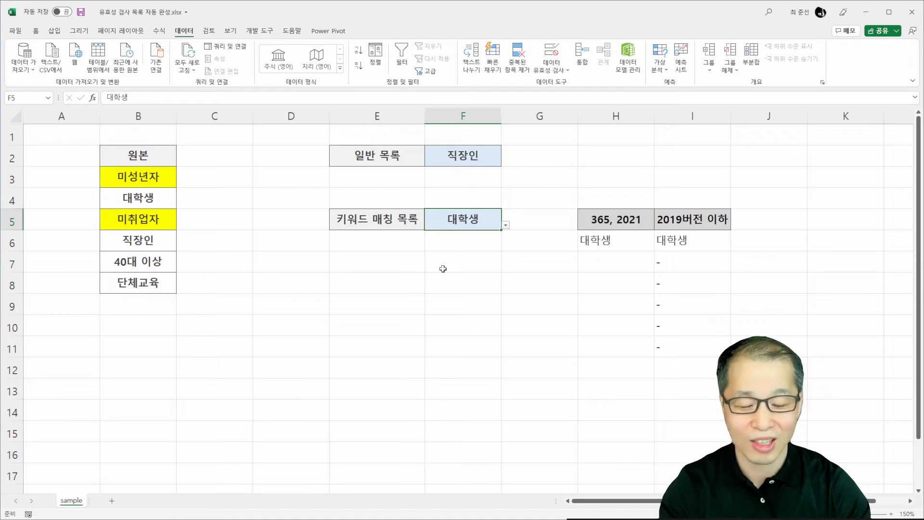
{"action": "type", "text": "단"}
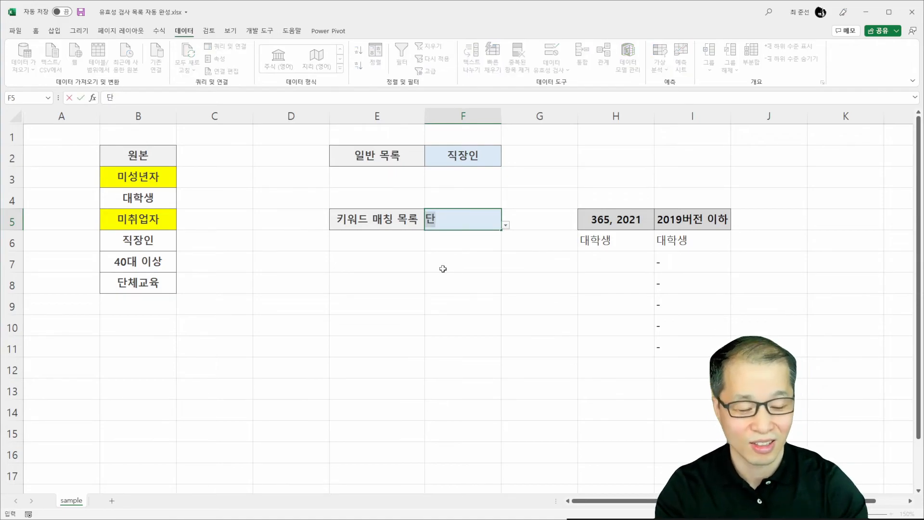
{"action": "left_click", "coordinate": [506, 225]}
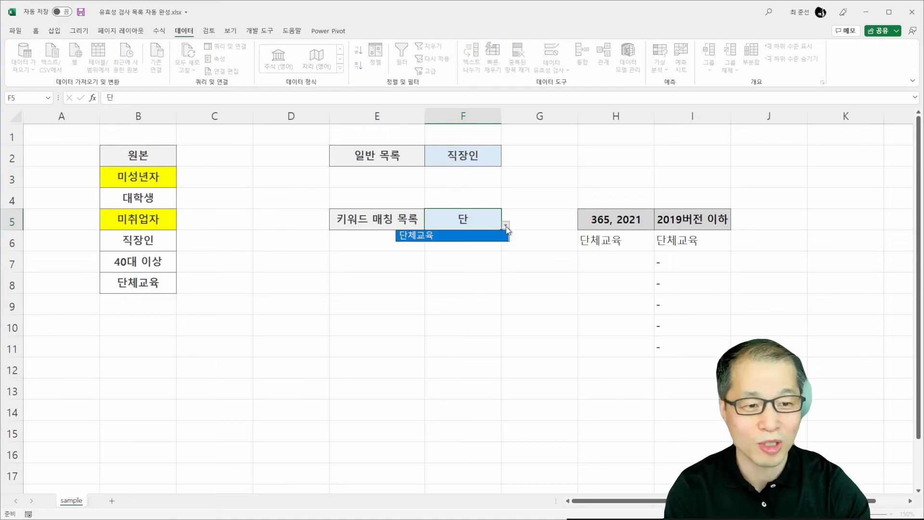
{"action": "left_click", "coordinate": [484, 237]}
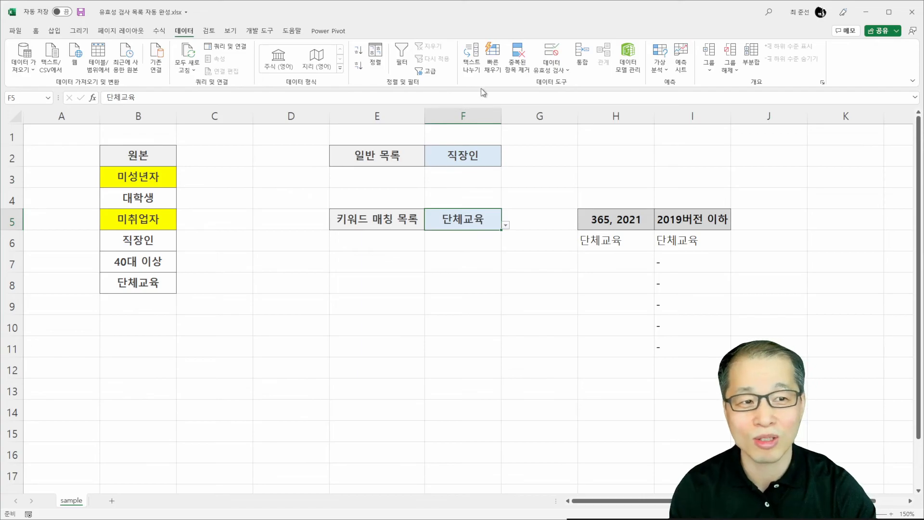
- Review the source of F5's data validation list and the range that the defined name 필터 refers to
{"action": "left_click", "coordinate": [552, 56]}
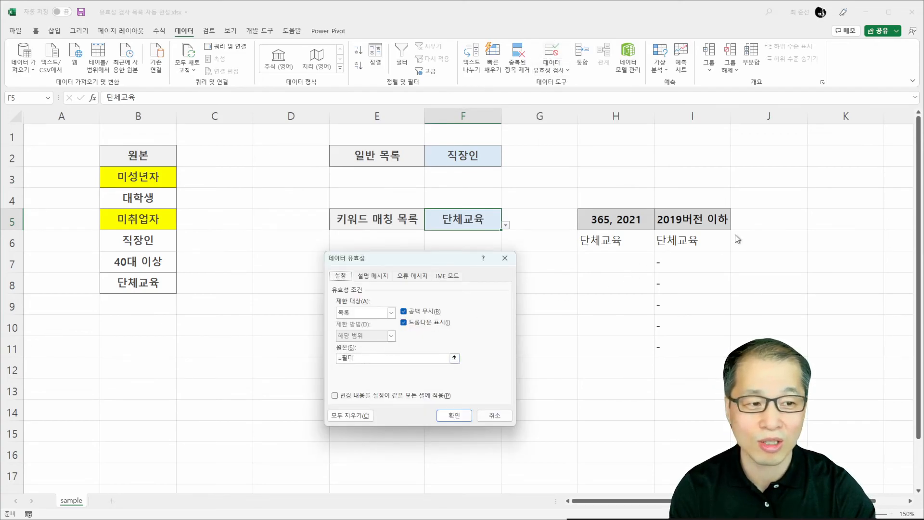
{"action": "left_click", "coordinate": [452, 416]}
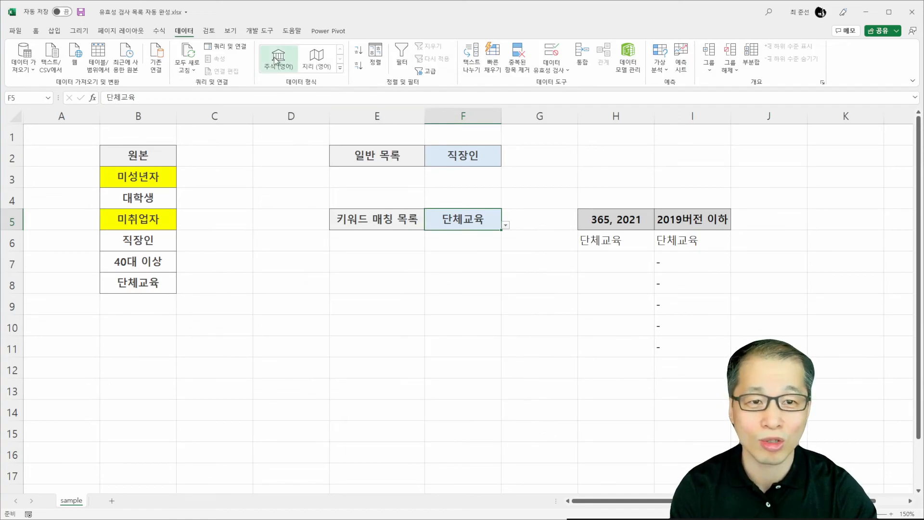
{"action": "left_click", "coordinate": [162, 32]}
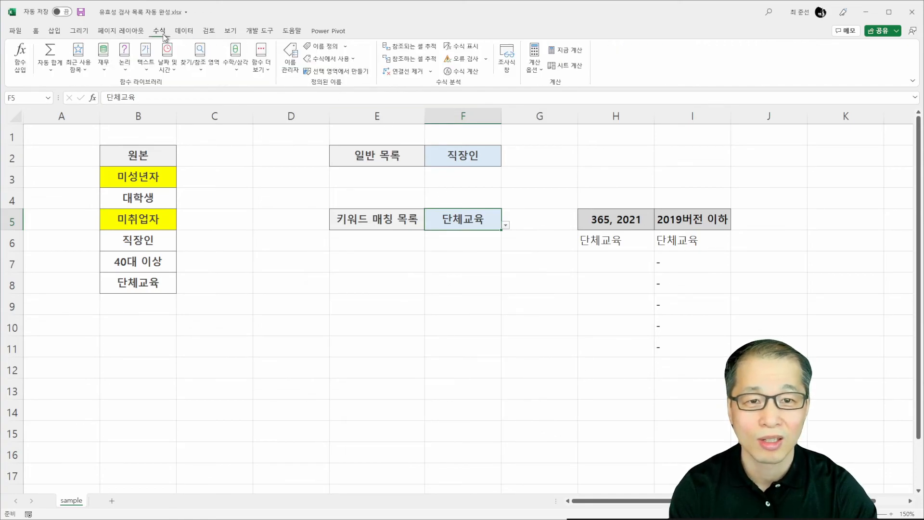
{"action": "left_click", "coordinate": [290, 58]}
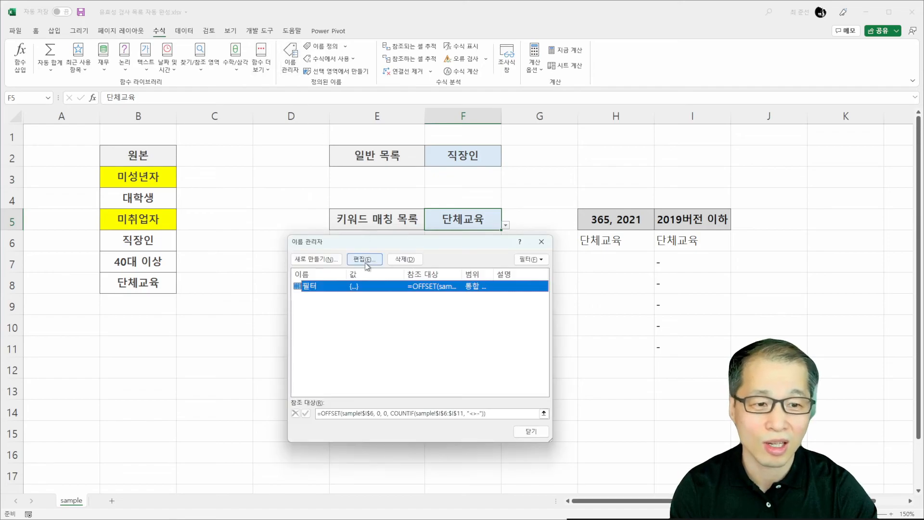
{"action": "left_click", "coordinate": [506, 414]}
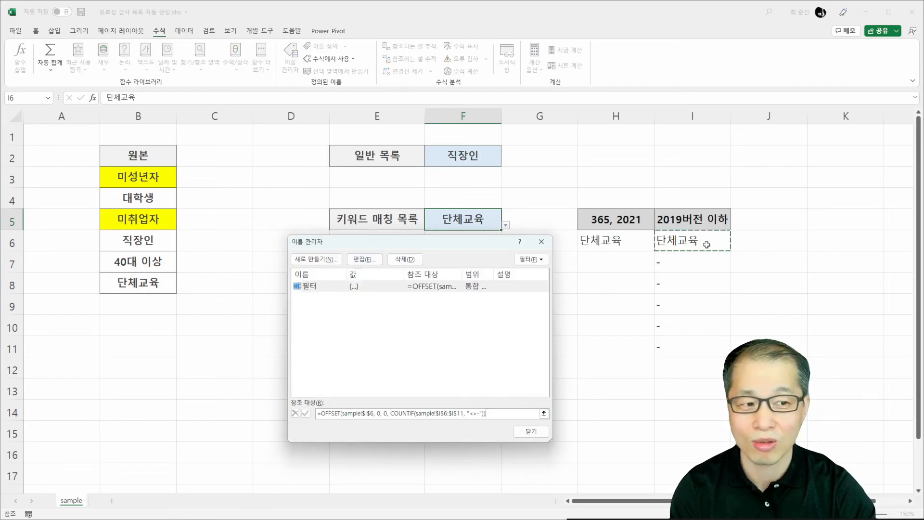
{"action": "left_click", "coordinate": [534, 432]}
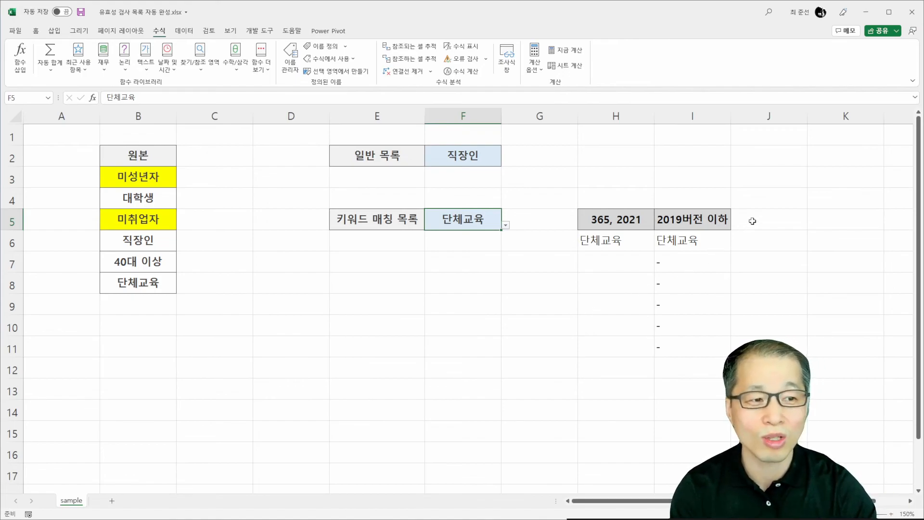
{"action": "left_click_drag", "start_coordinate": [753, 221], "coordinate": [835, 217]}
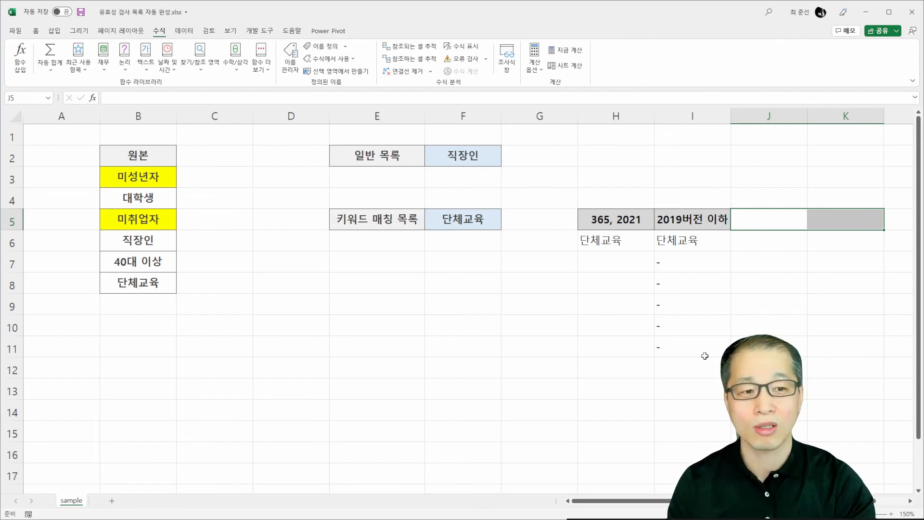
{"action": "left_click", "coordinate": [465, 221]}
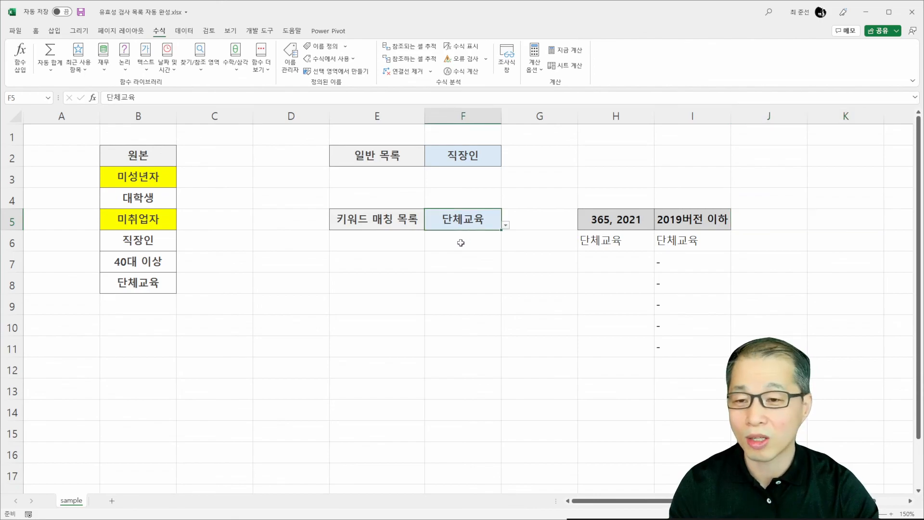